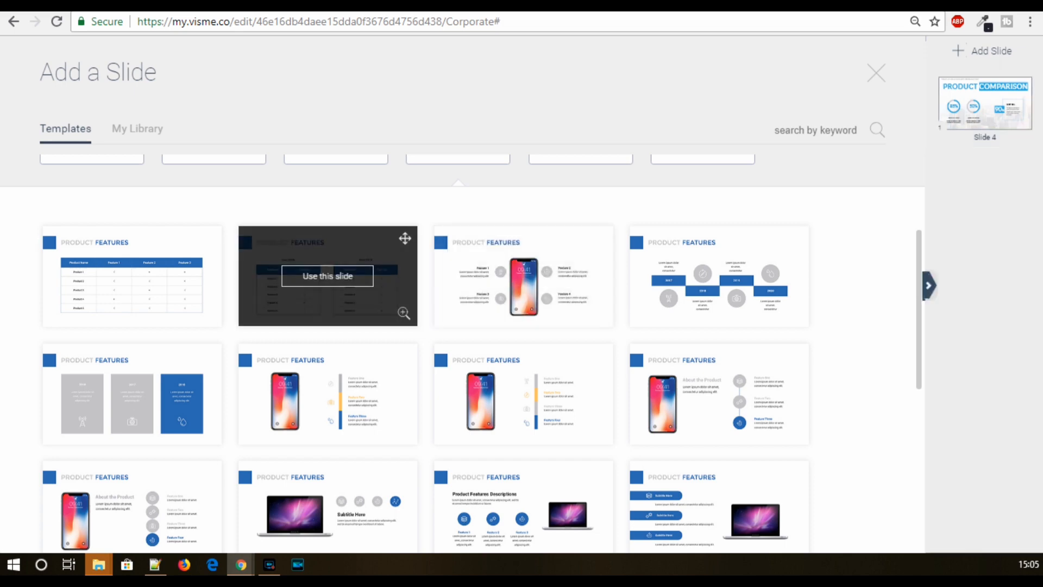
- Add the Product Features slide with a central phone and four features, and enlarge all its elements together to about 1761 × 878
left_click(523, 276)
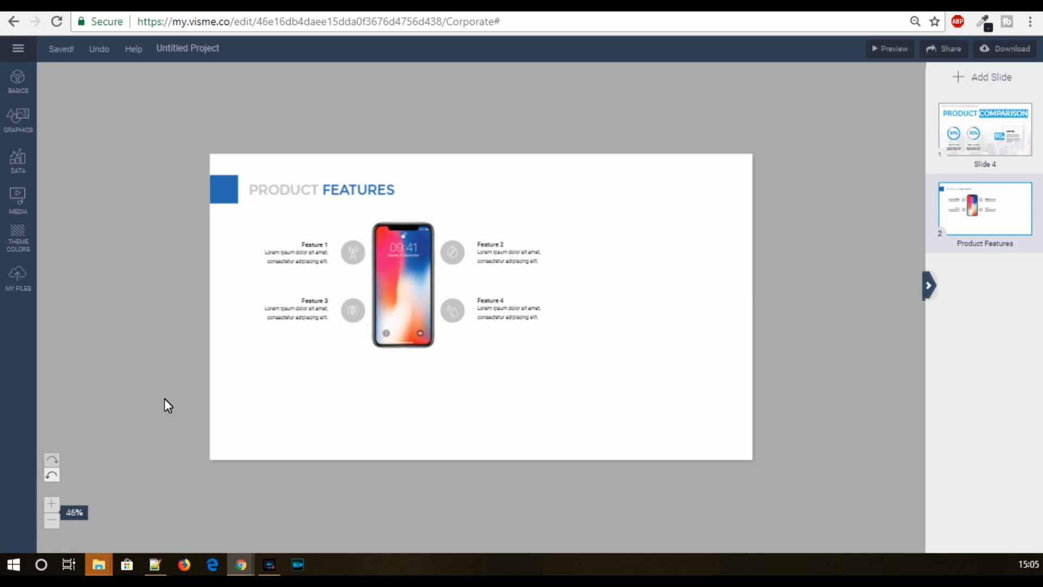
left_click_drag(180, 403, 613, 179)
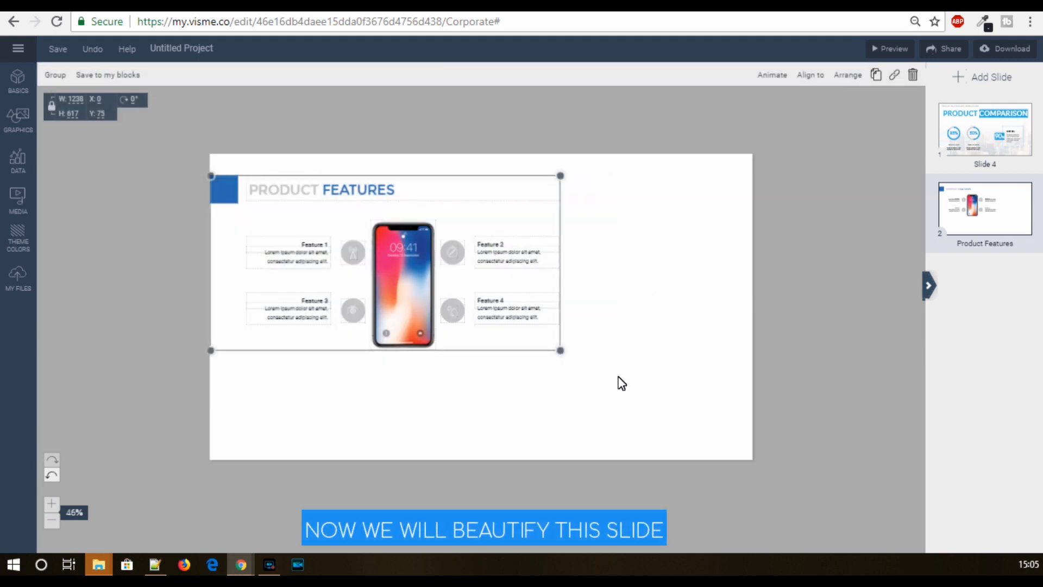
left_click_drag(596, 374, 733, 430)
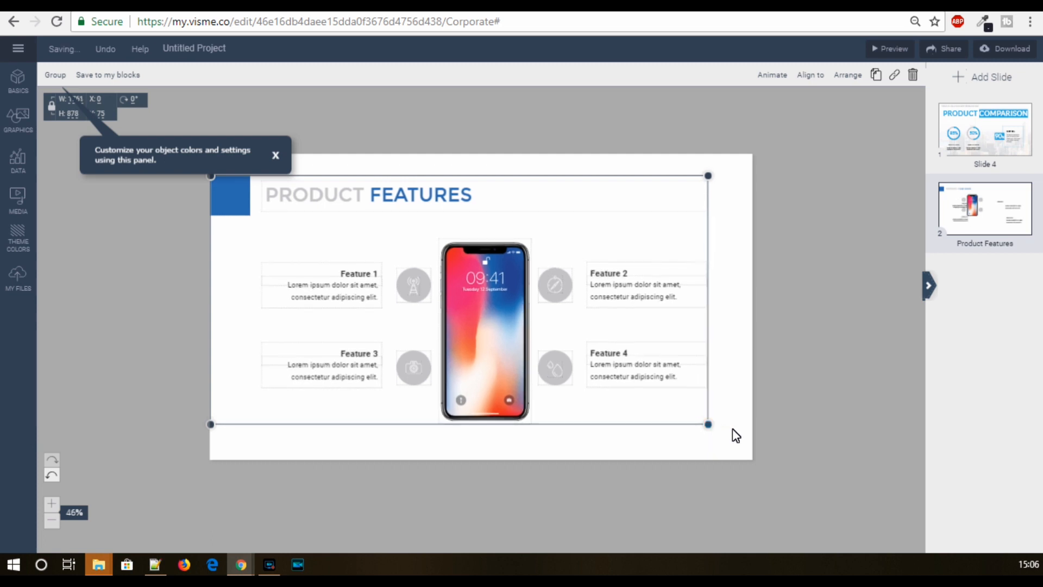
left_click(794, 351)
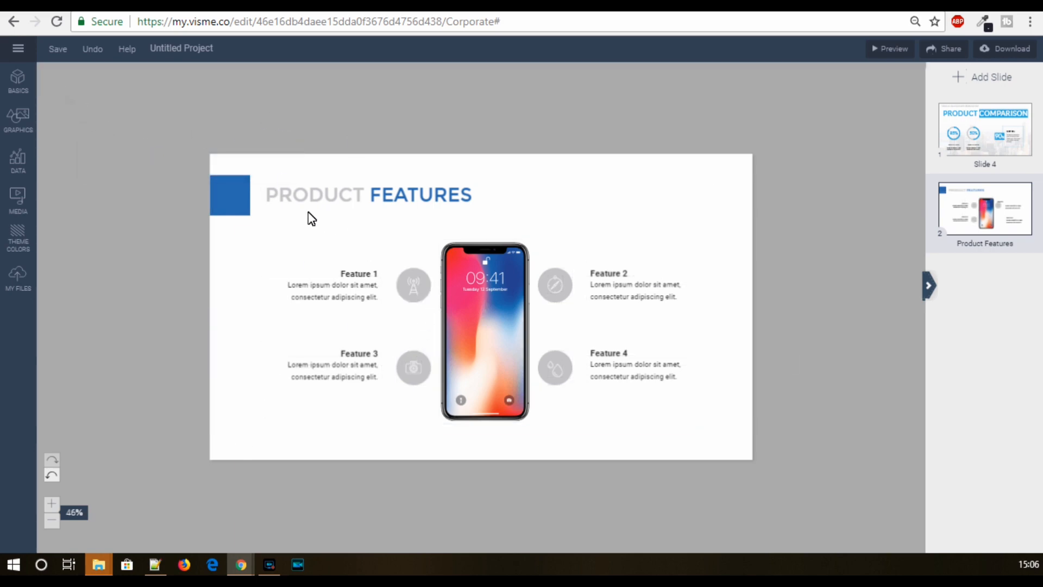
- Change the Product Features title's font to Dolce Vita and move the title up to about Y 11
left_click(293, 207)
left_click(289, 204)
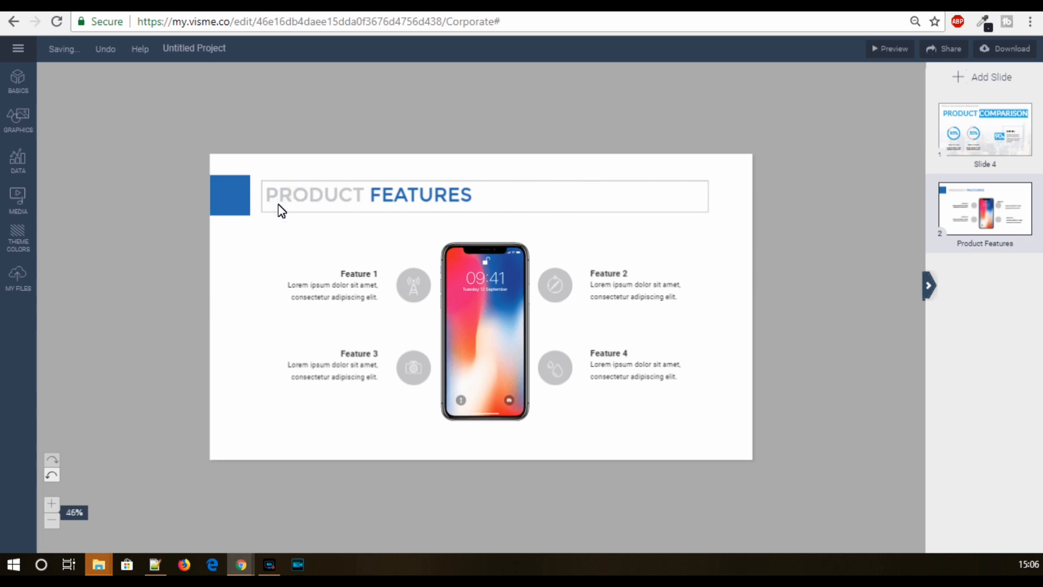
left_click(279, 212)
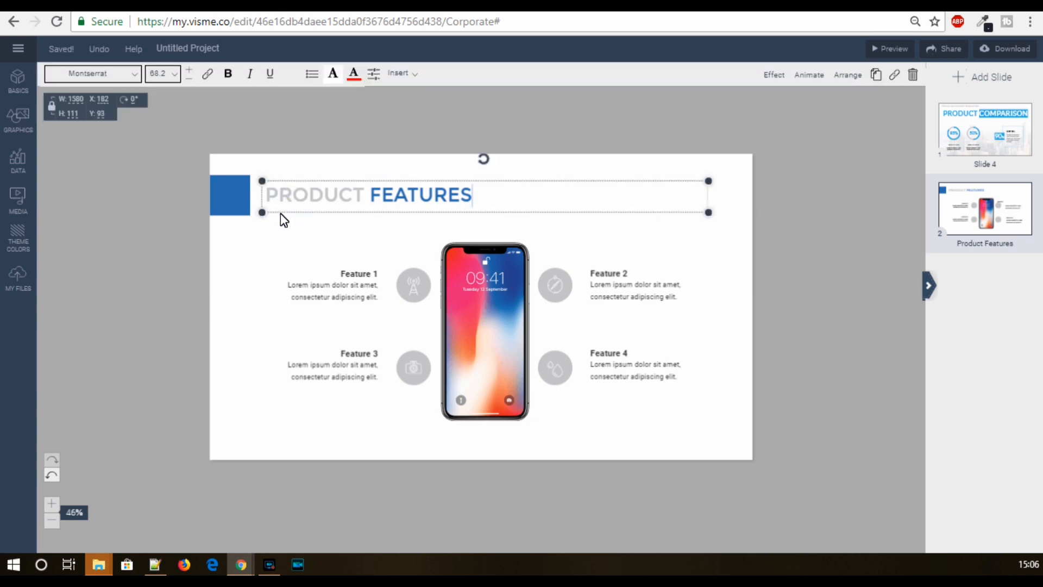
left_click(130, 73)
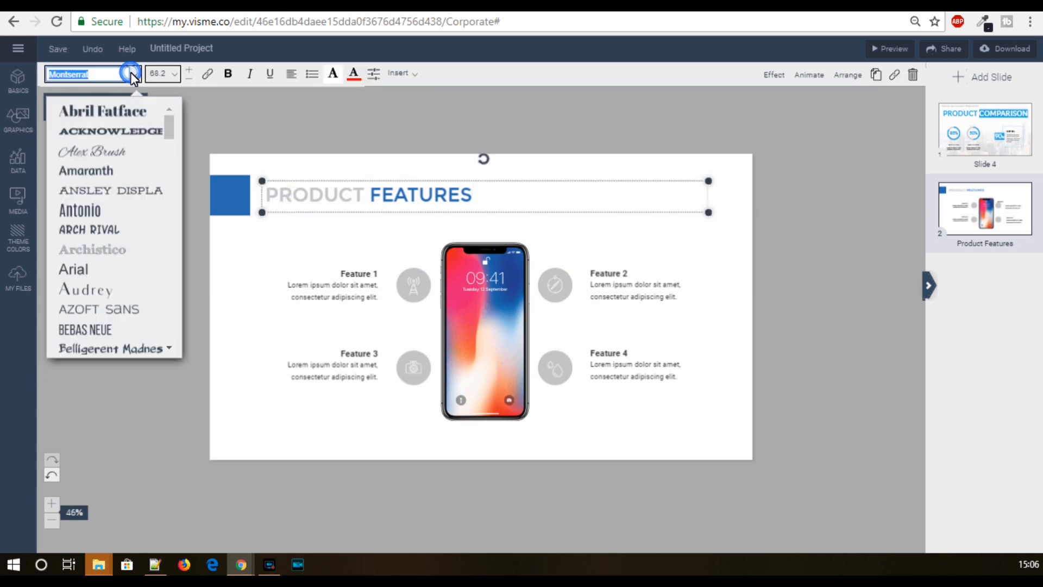
scroll(123, 207, "down", 6)
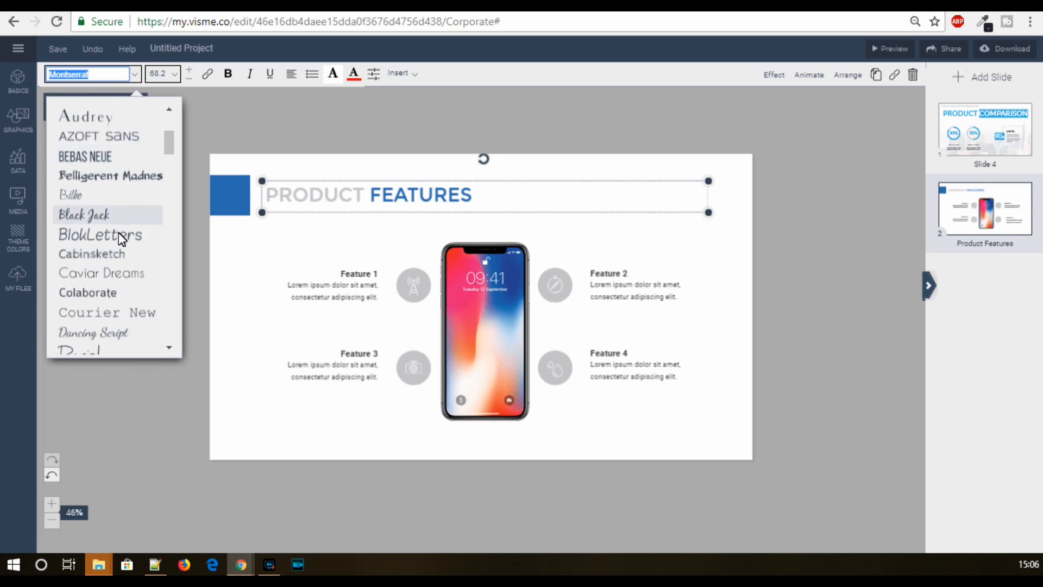
scroll(120, 231, "down", 4)
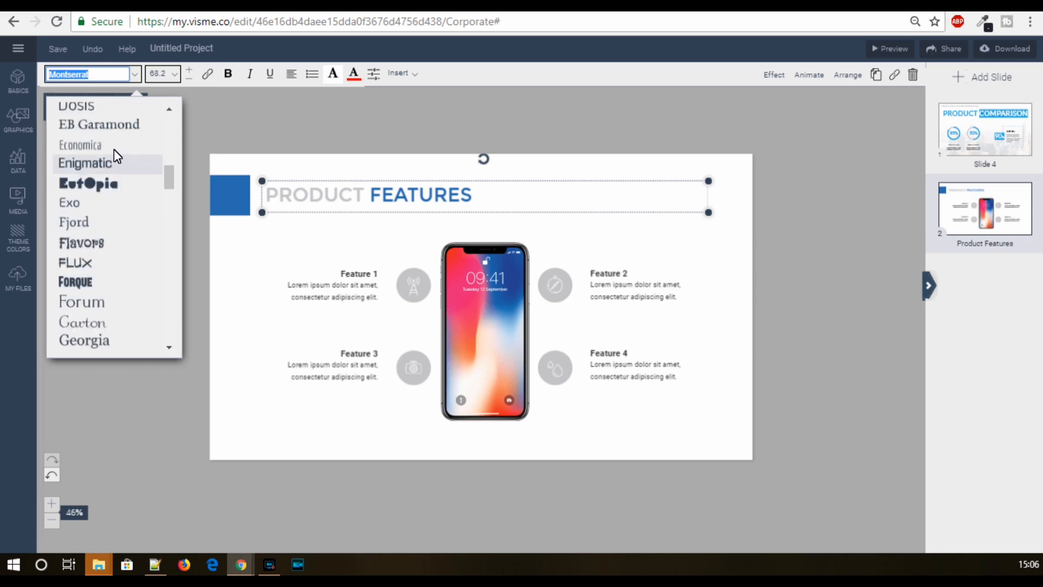
scroll(109, 218, "up", 3)
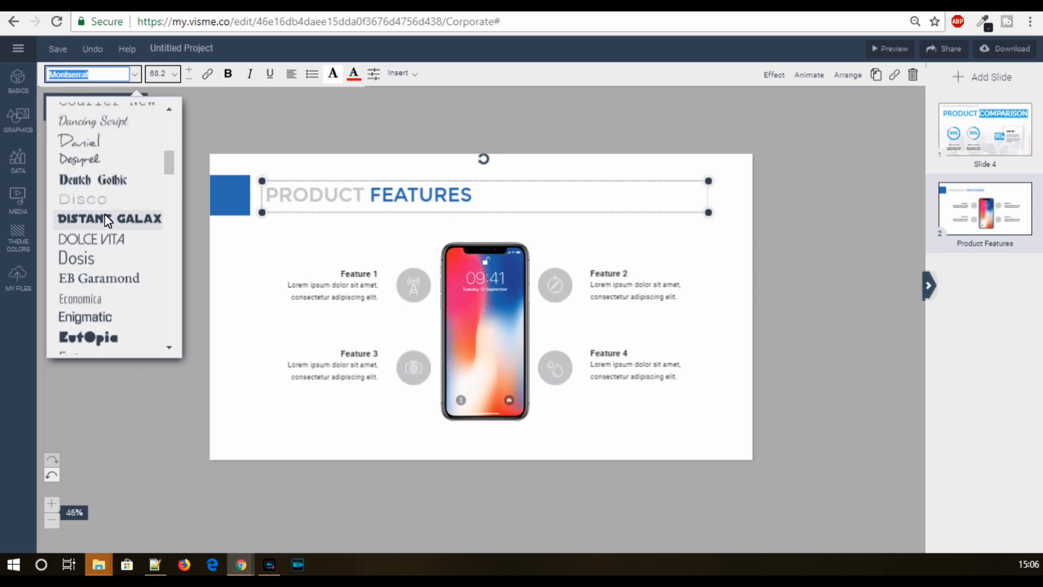
left_click(109, 237)
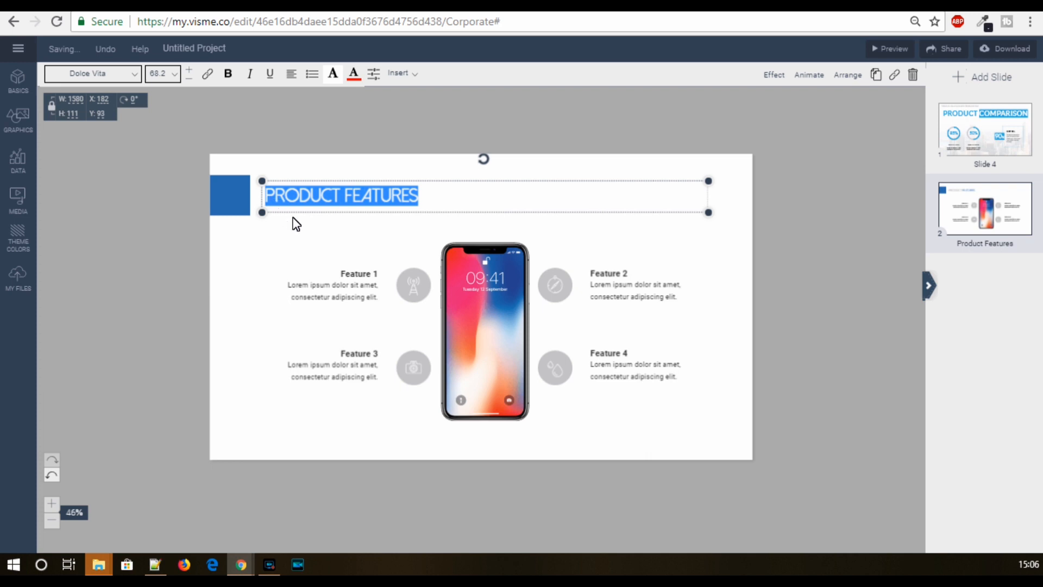
left_click_drag(293, 215, 293, 184)
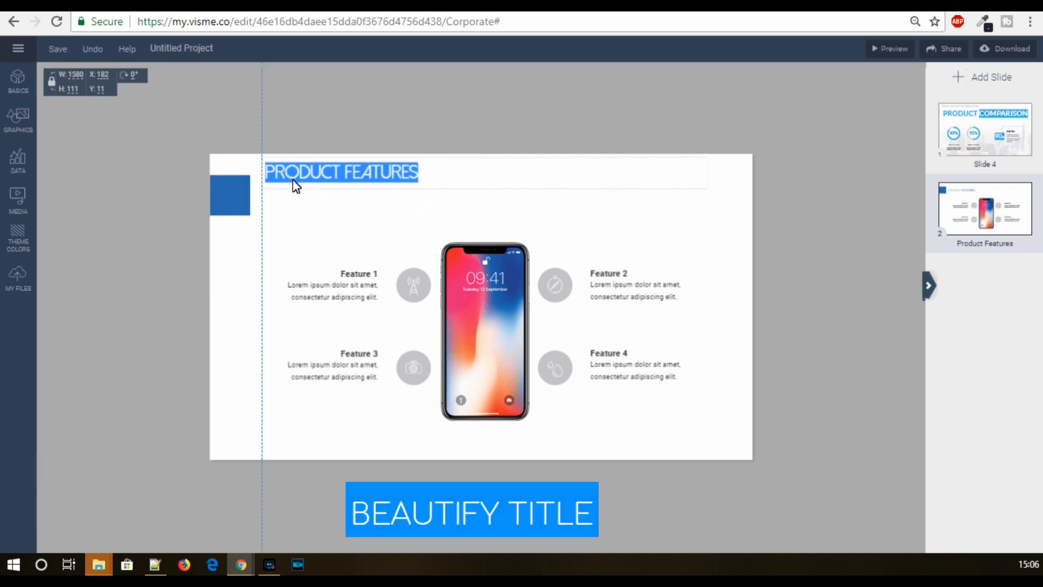
- Delete the blue square beside the slide title
left_click(233, 199)
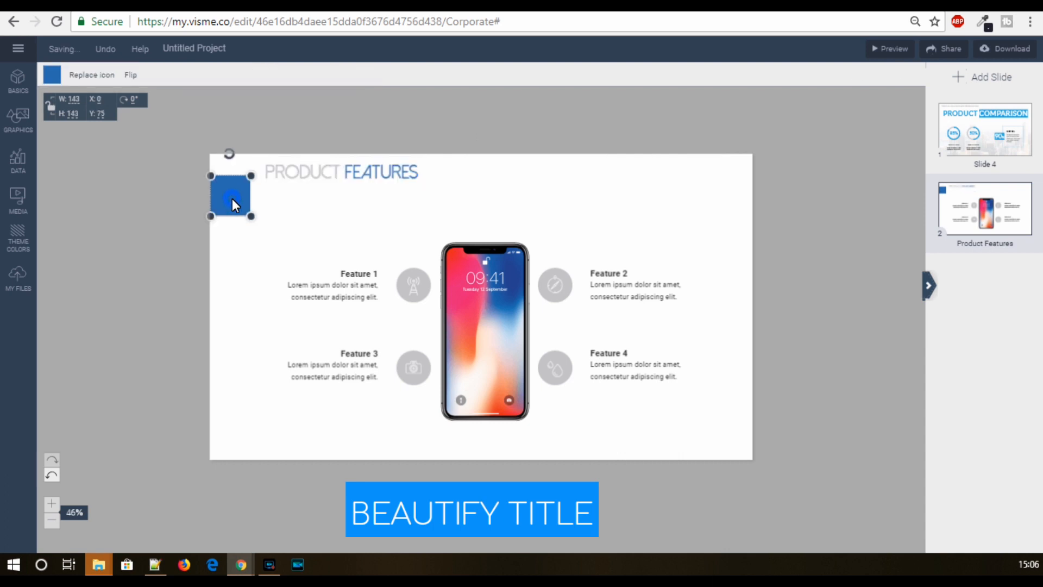
left_click(254, 223)
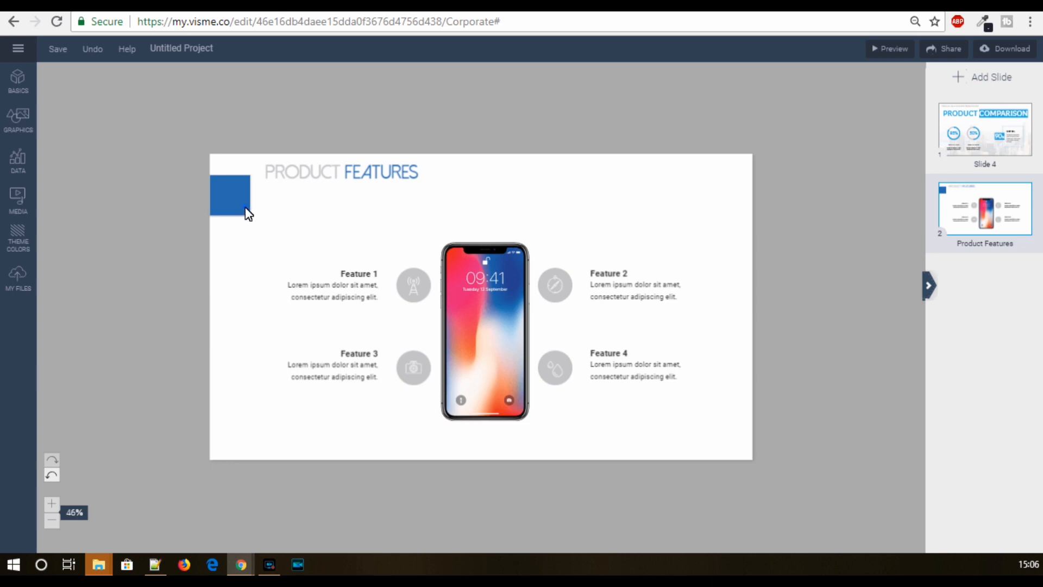
left_click(245, 210)
key("Delete")
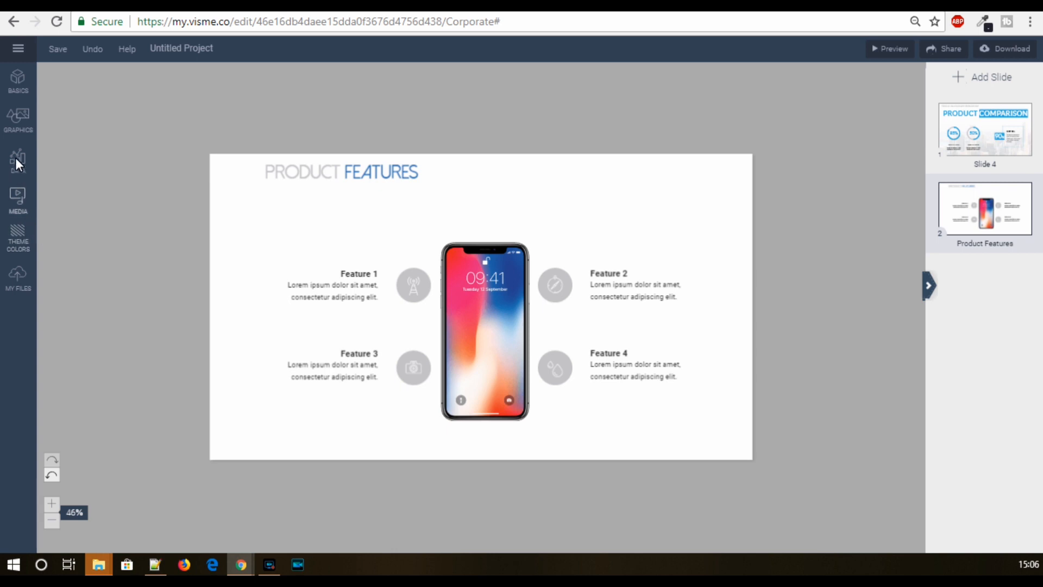
- Find the free photo of the glass-panelled building facade and use it as the slide's full background
left_click(18, 117)
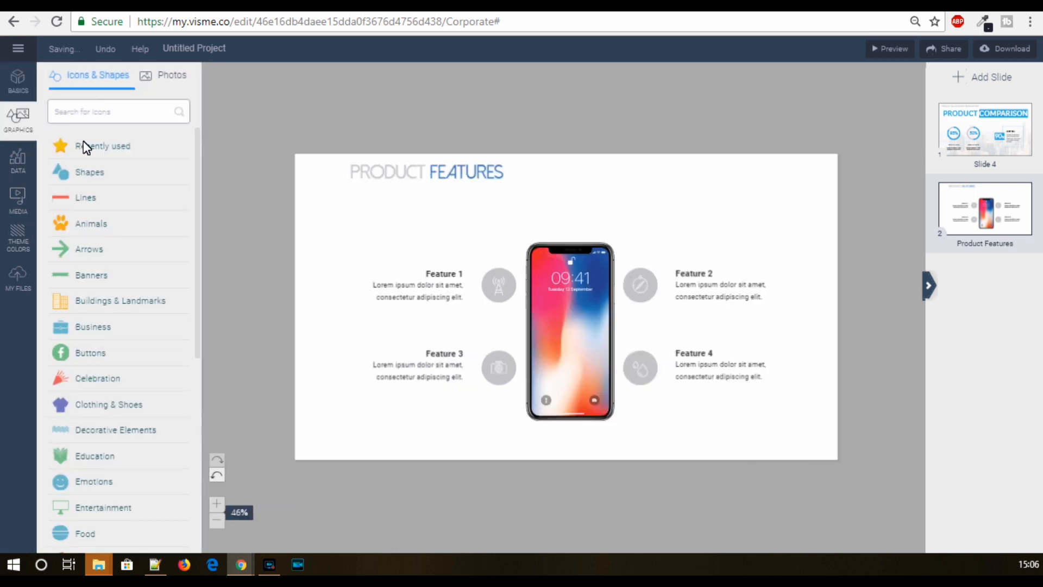
left_click(173, 75)
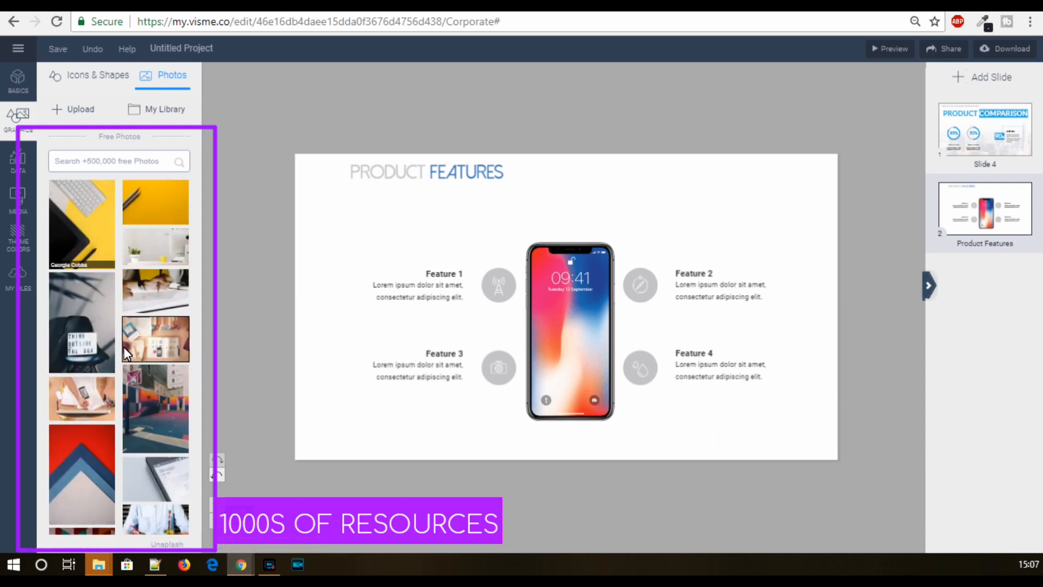
scroll(126, 361, "down", 2)
scroll(124, 356, "down", 5)
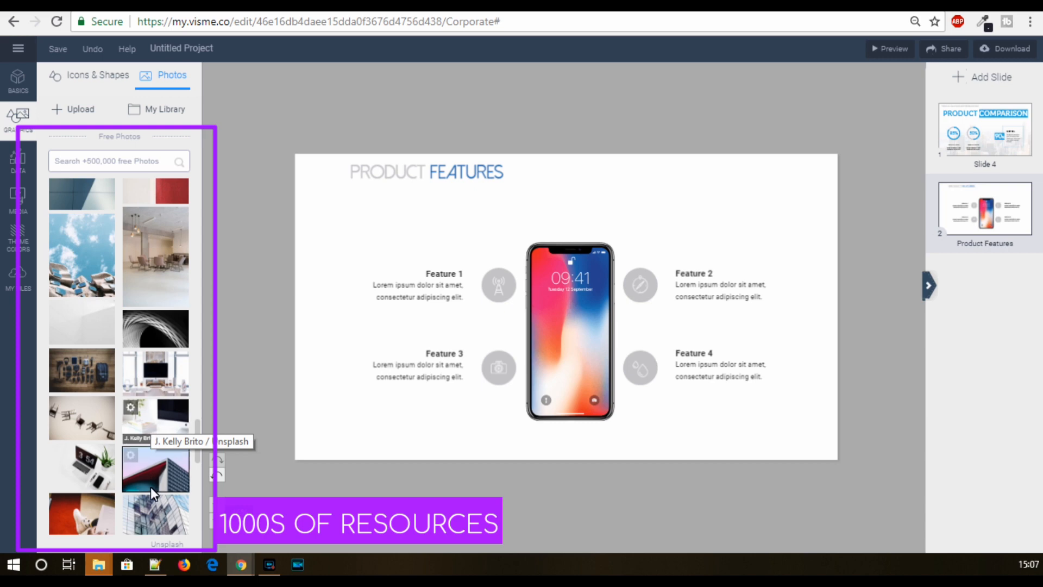
left_click(155, 509)
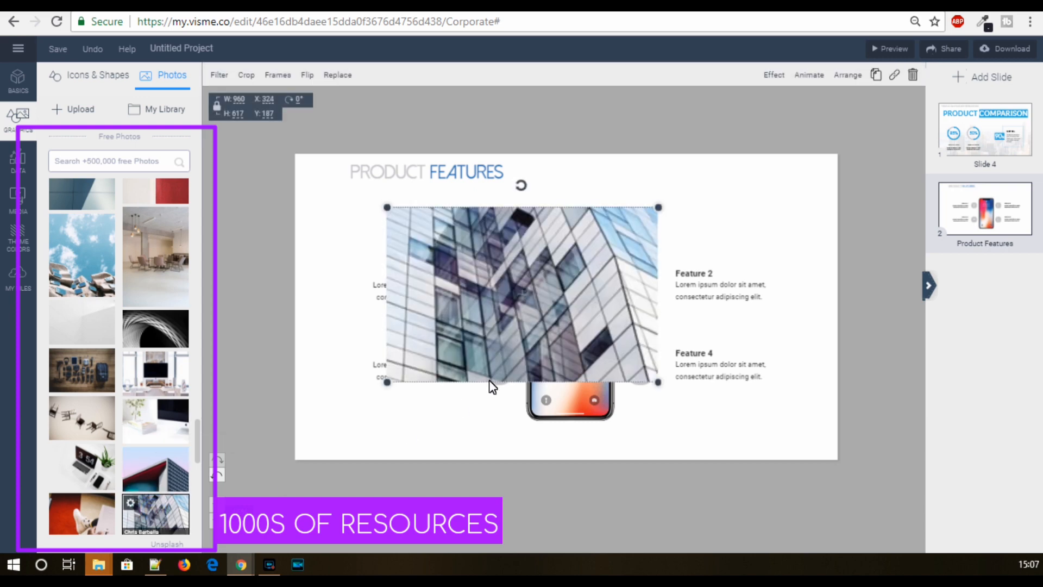
left_click(531, 279)
key("Delete")
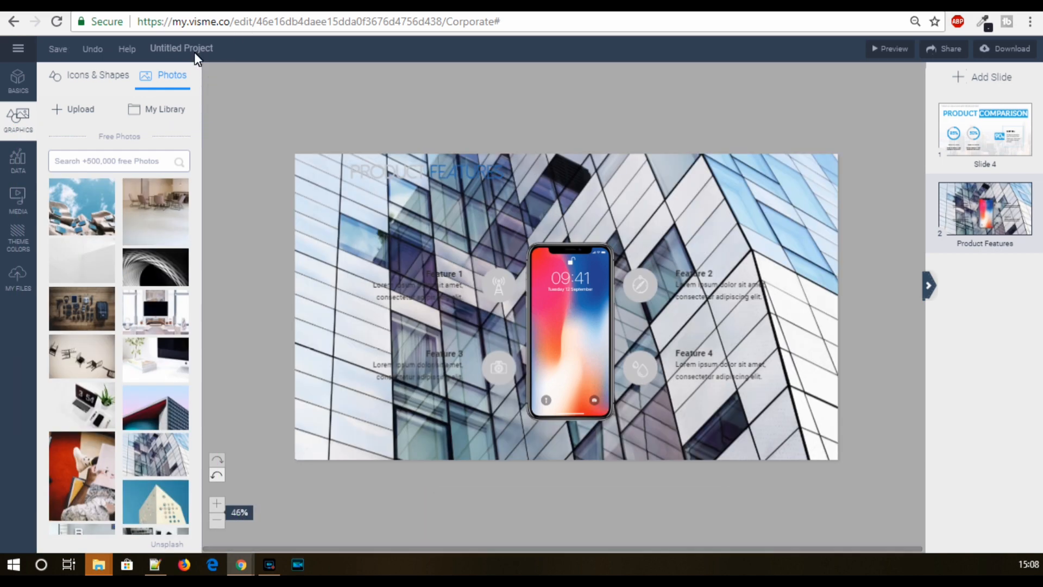
- Open the Shapes category in the icons and shapes library
left_click(92, 77)
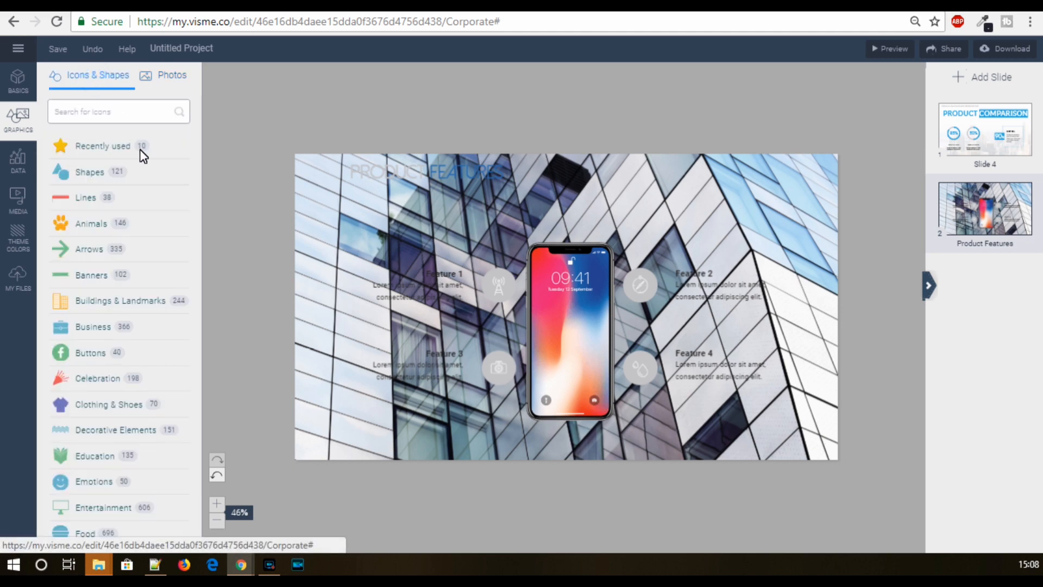
left_click(97, 174)
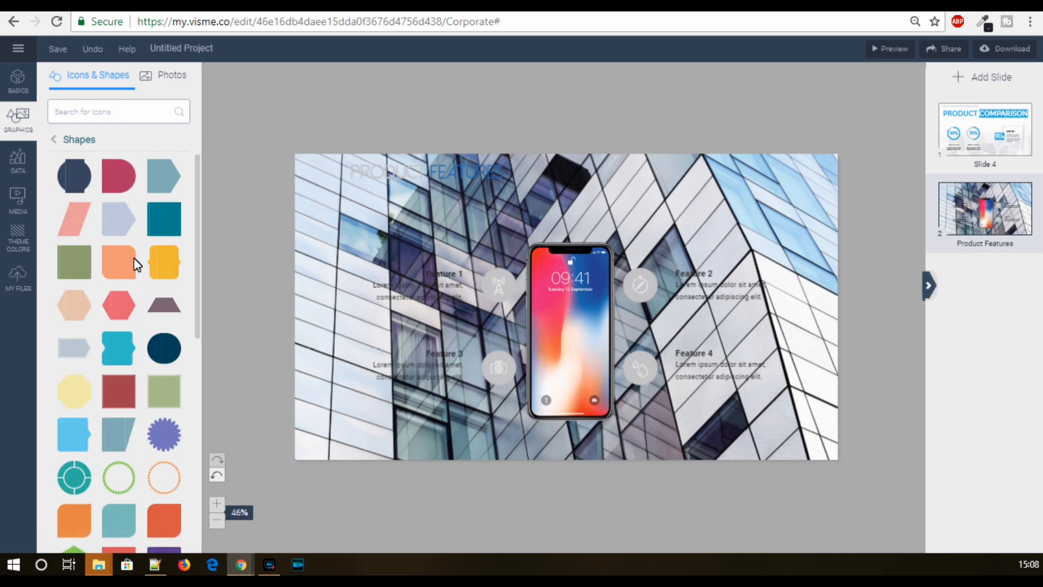
left_click(122, 395)
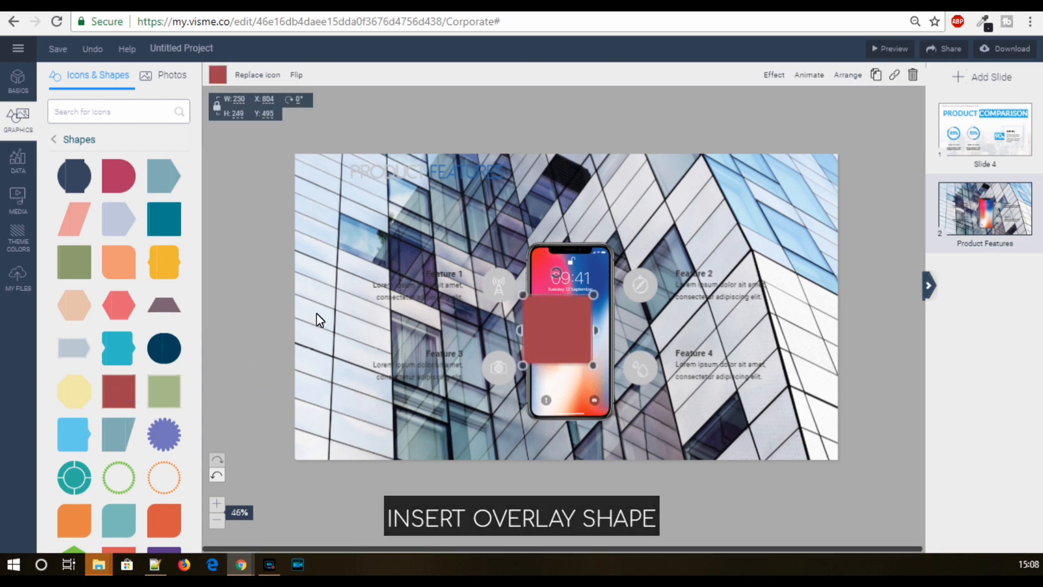
left_click_drag(546, 327, 338, 223)
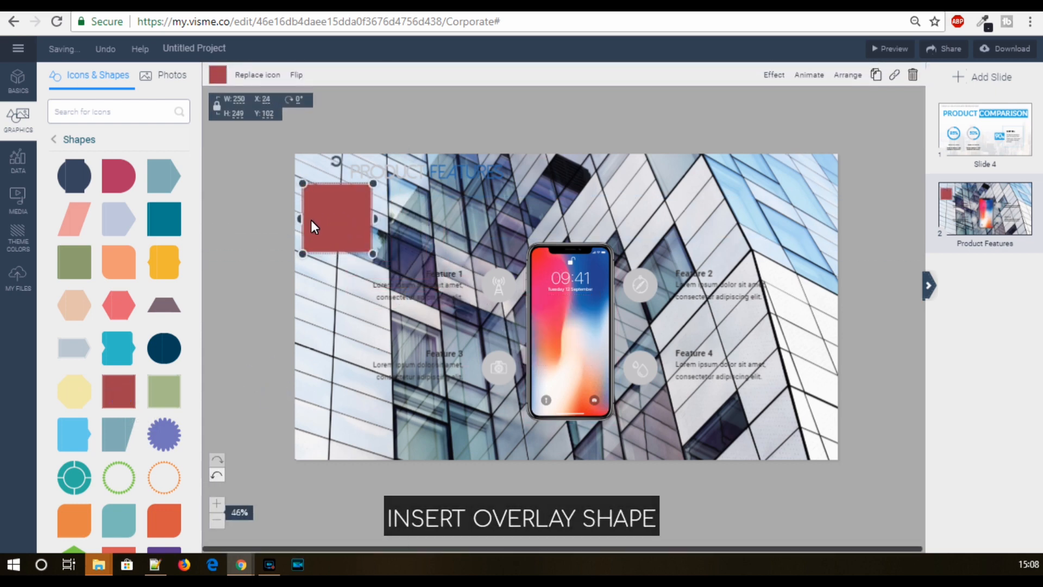
key("Delete")
- Insert the plain coral-red square shape and position it in the slide's upper-left corner at X 0, Y 0
scroll(106, 457, "down", 2)
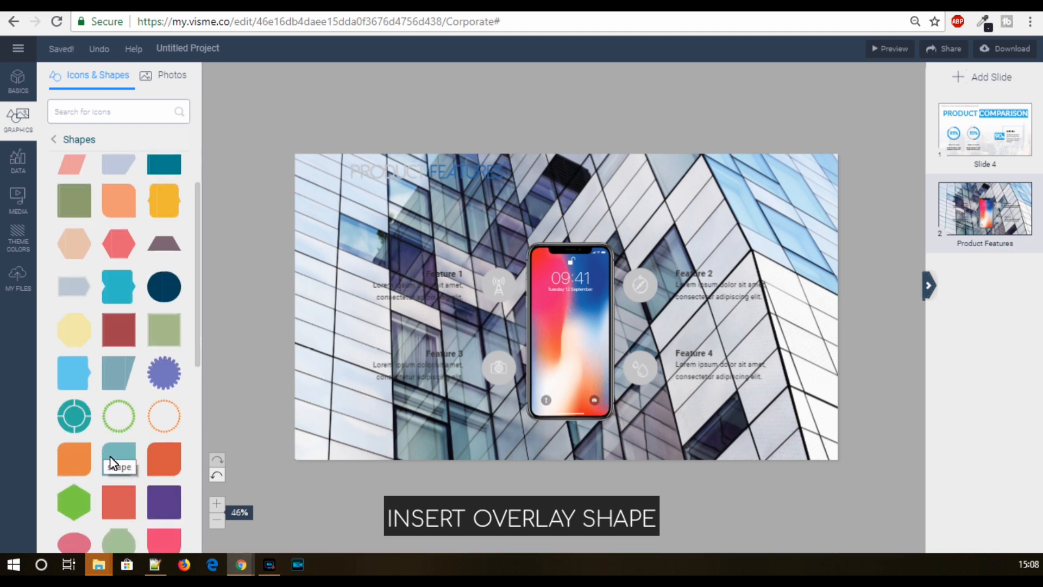
left_click(123, 516)
left_click_drag(568, 329, 341, 188)
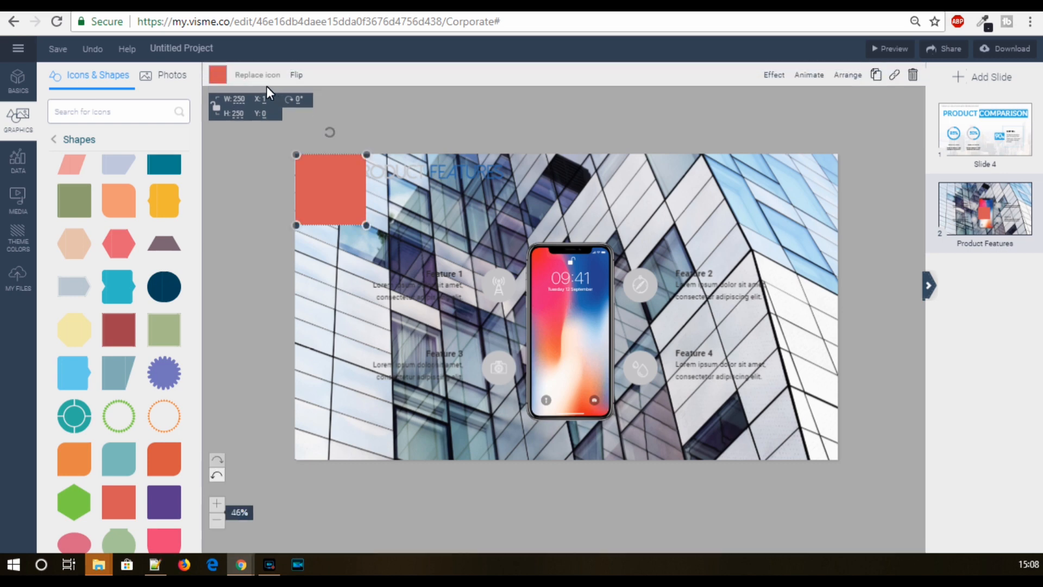
left_click(266, 99)
type("0")
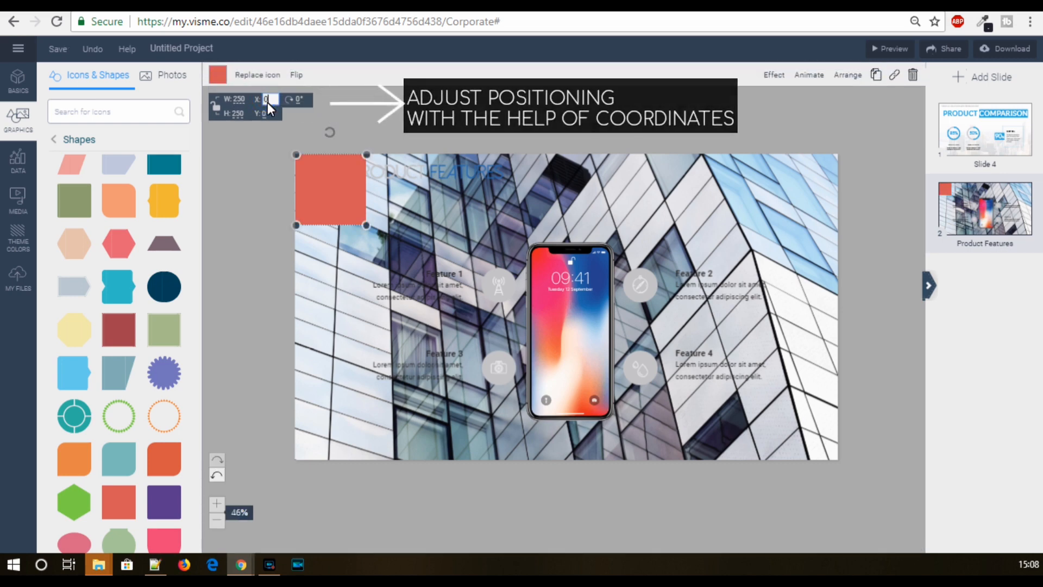
key("Return")
- Stretch the coral-red square over the whole slide and set its size to 1920 wide by 1080 high
left_click_drag(366, 225, 844, 468)
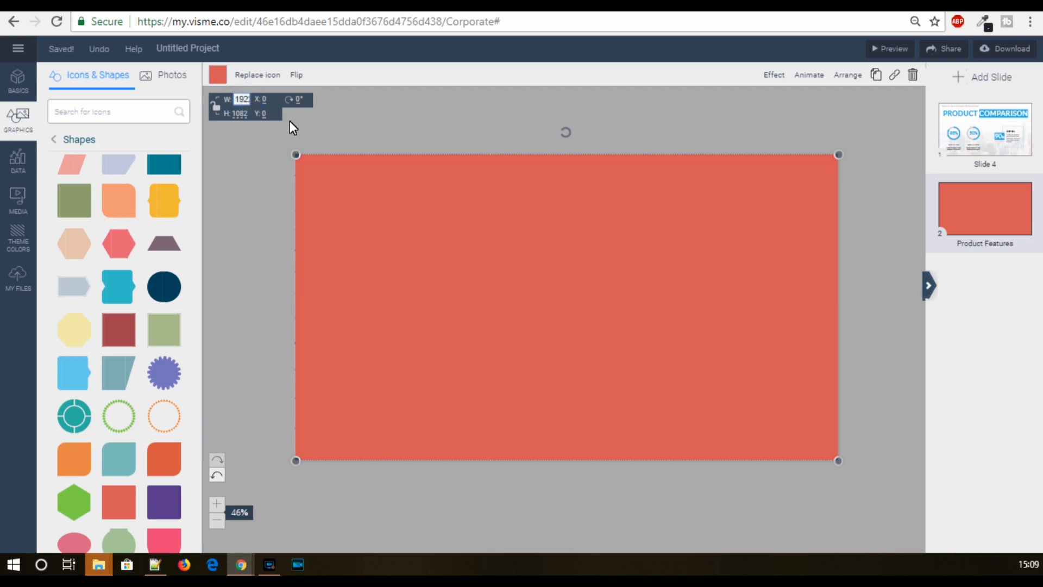
type("0")
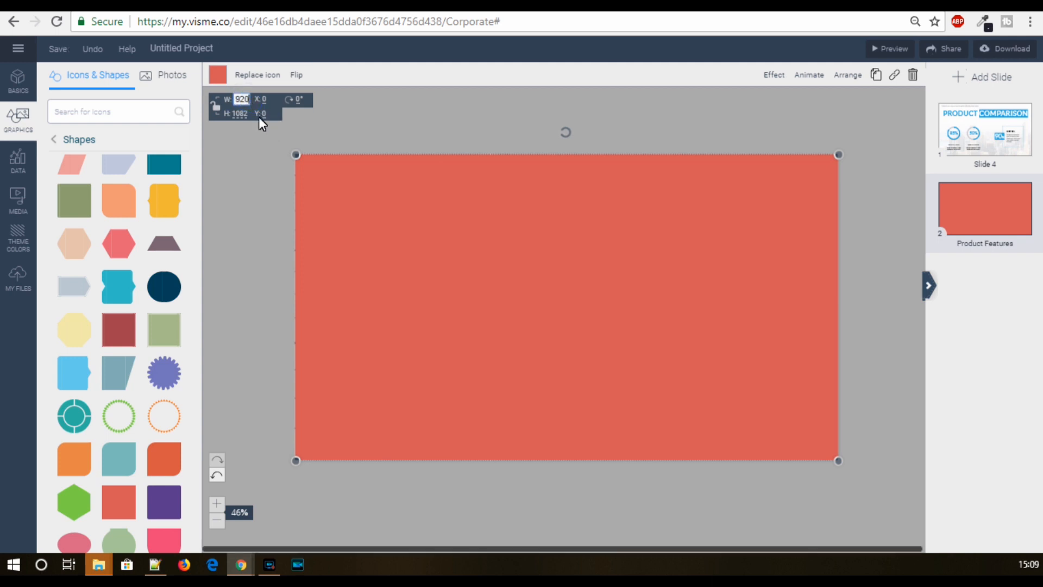
left_click(242, 113)
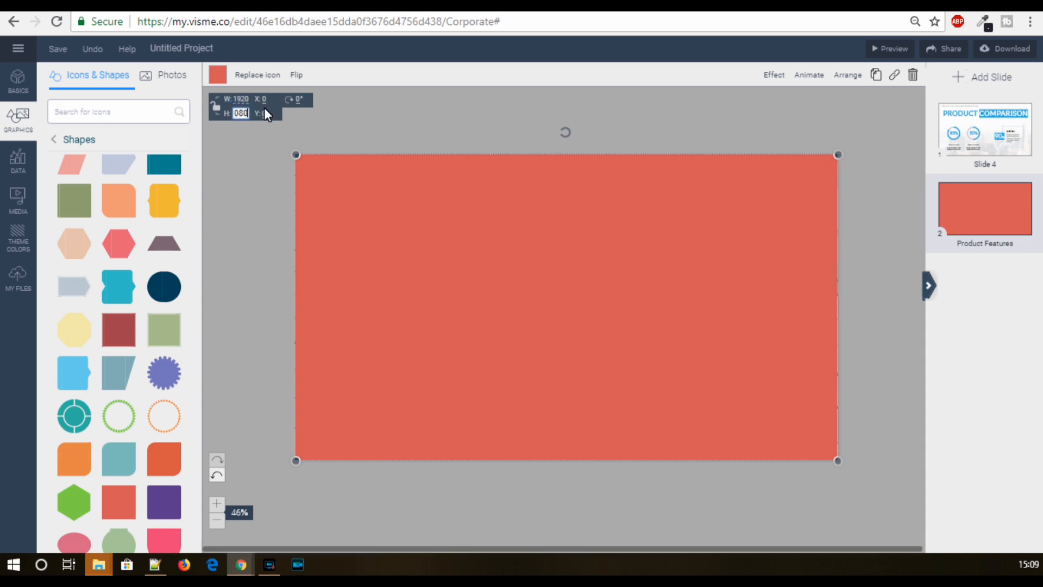
type("0")
key("Return")
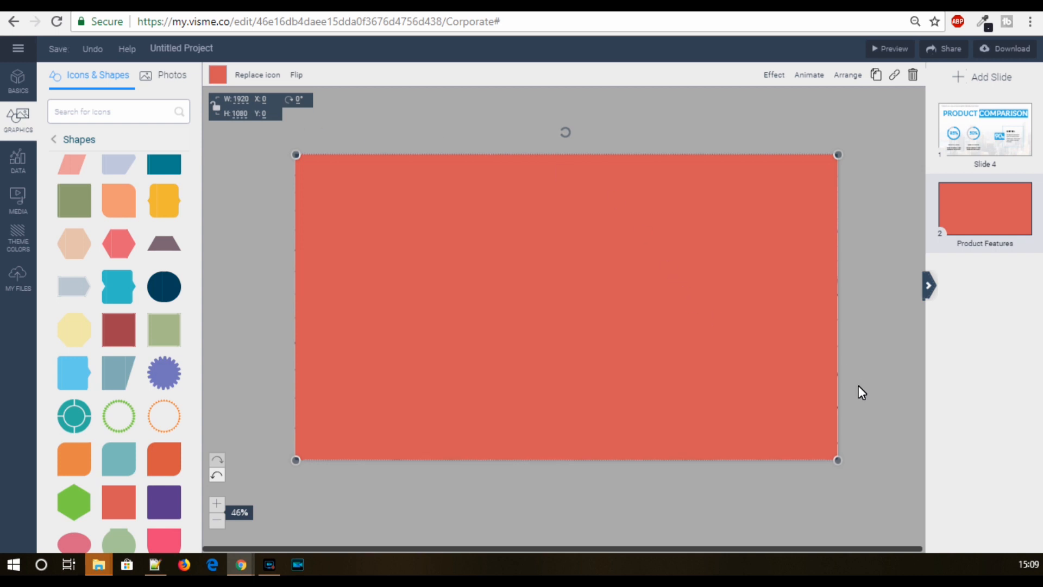
left_click_drag(461, 239, 461, 239)
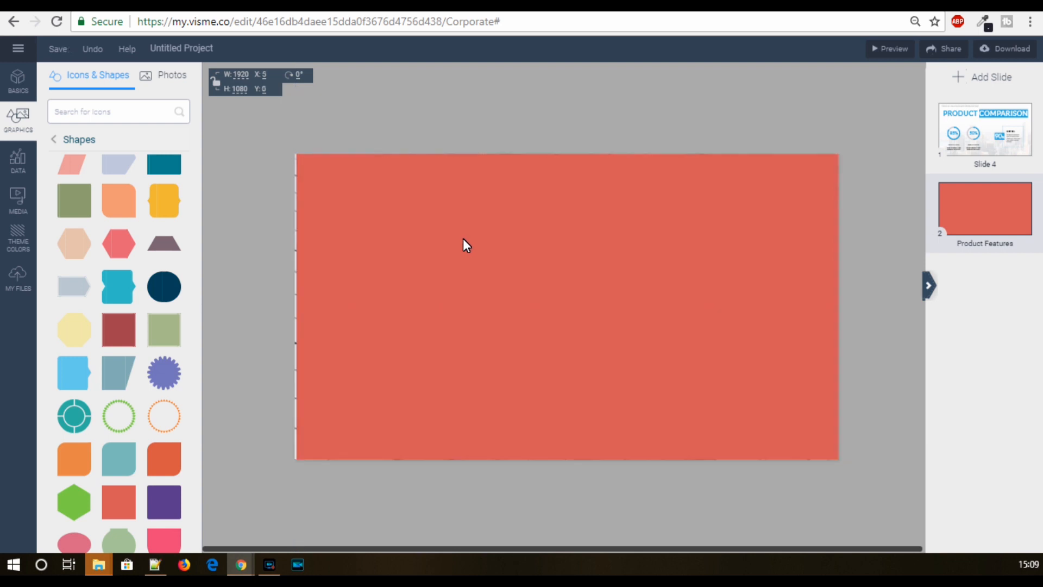
left_click(864, 343)
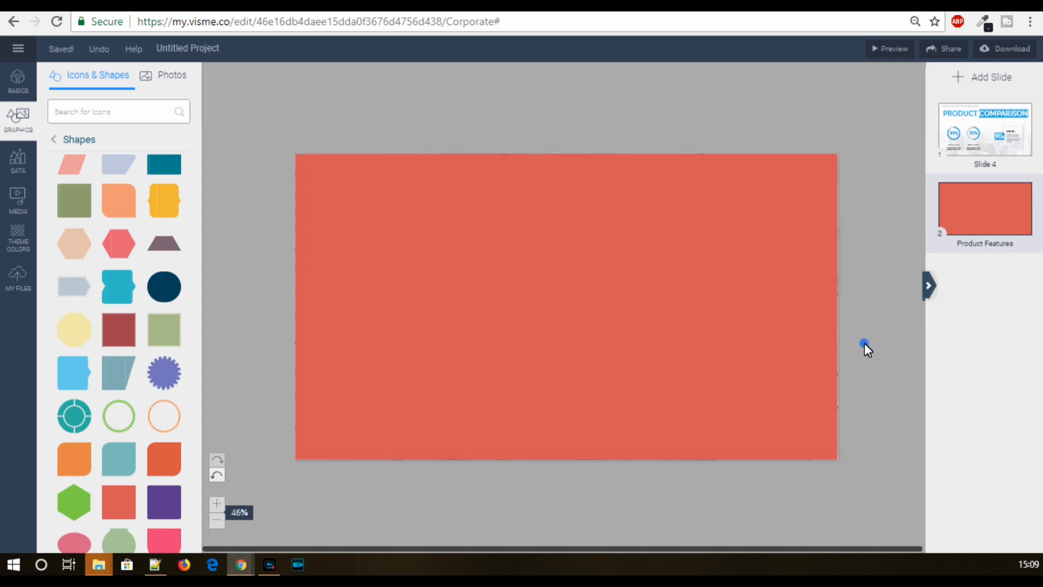
- Send the full-slide coral-red shape to the back, behind the title, phone and feature texts
left_click(366, 279)
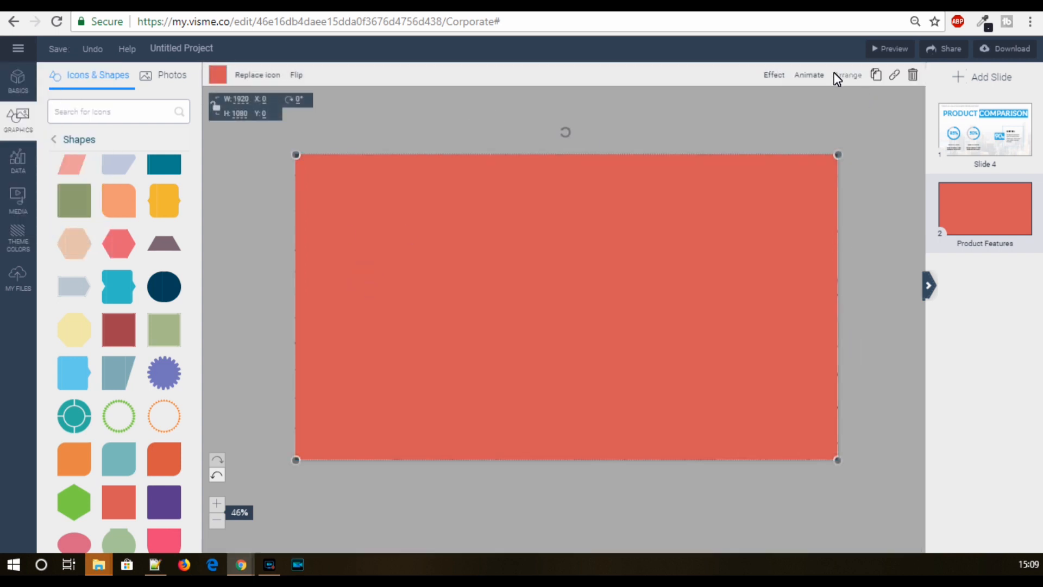
left_click(845, 76)
left_click(805, 163)
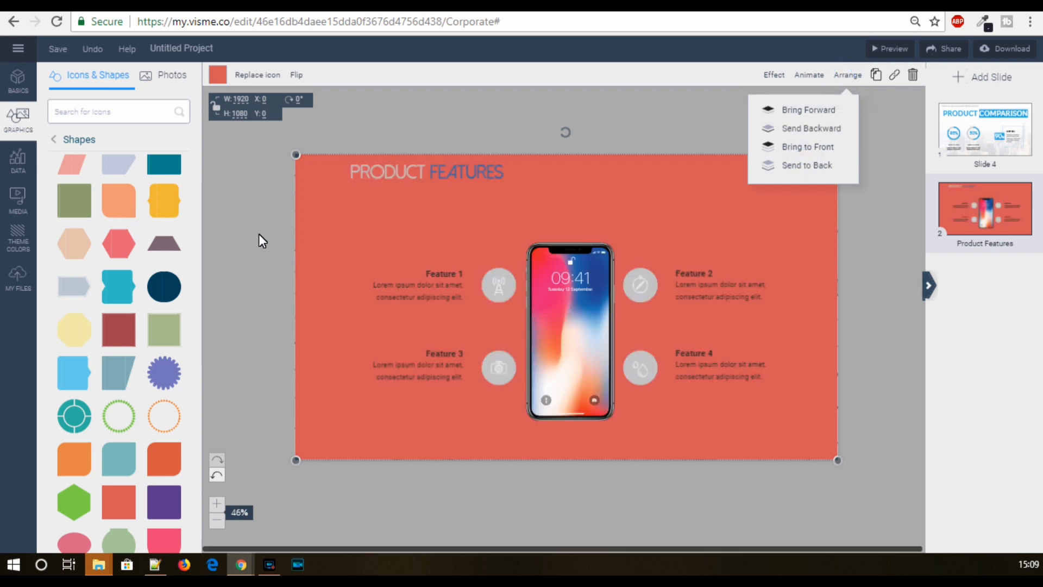
- Recolor the full-slide overlay shape black and lower its opacity to 74.5%
left_click(218, 74)
left_click(361, 163)
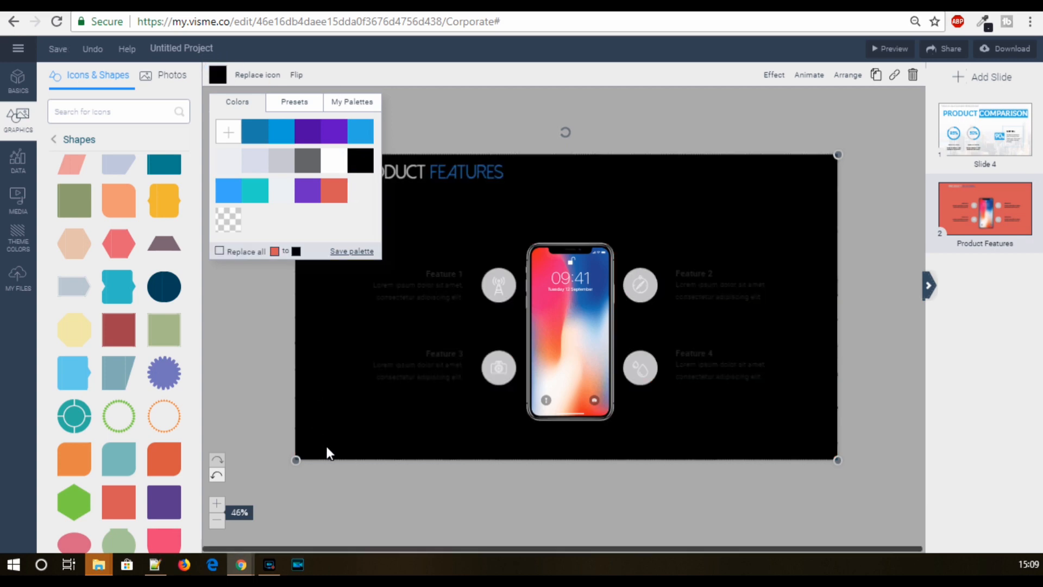
left_click(773, 76)
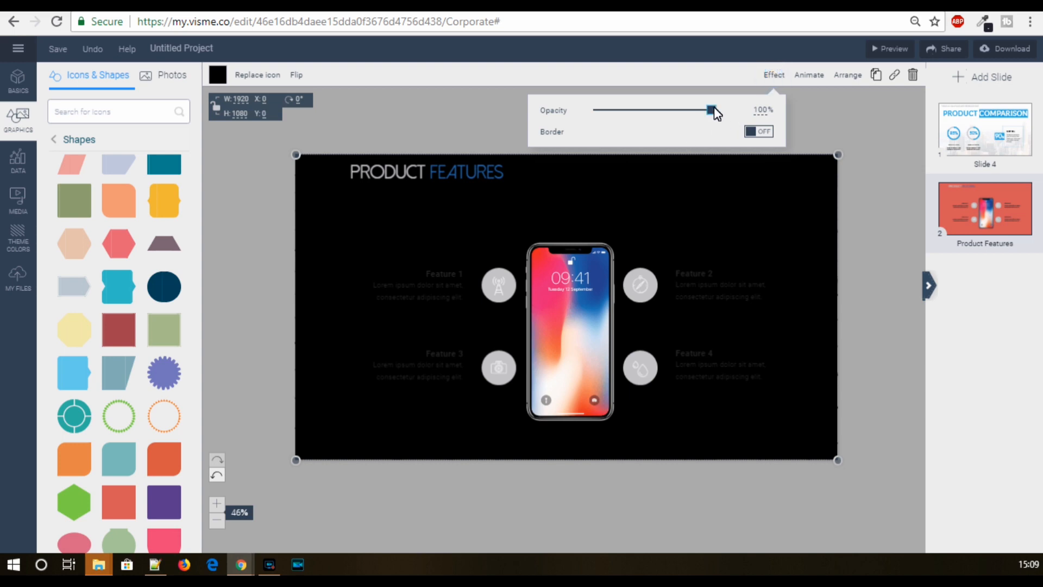
left_click_drag(713, 115, 677, 117)
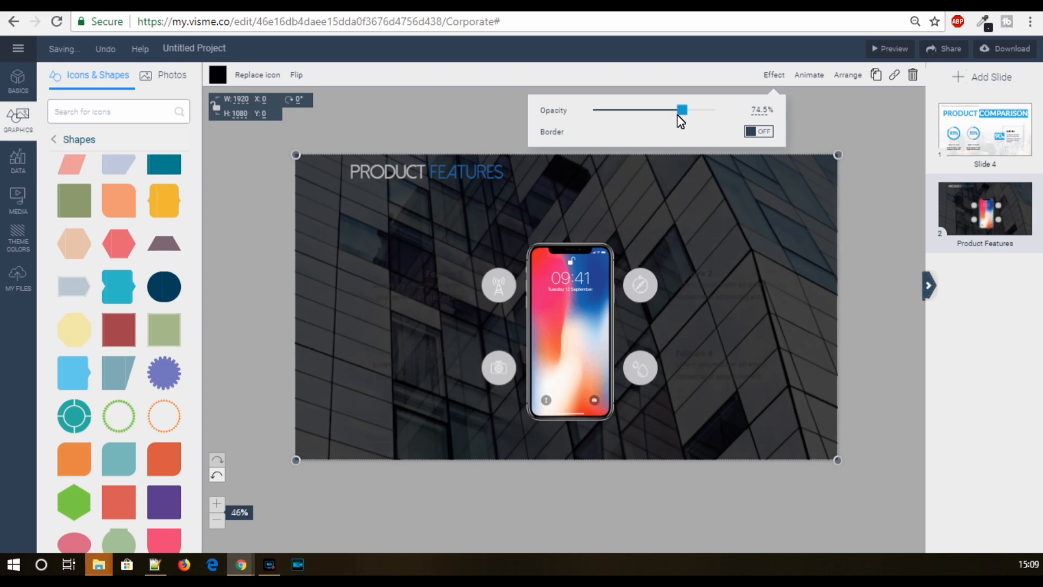
left_click(864, 221)
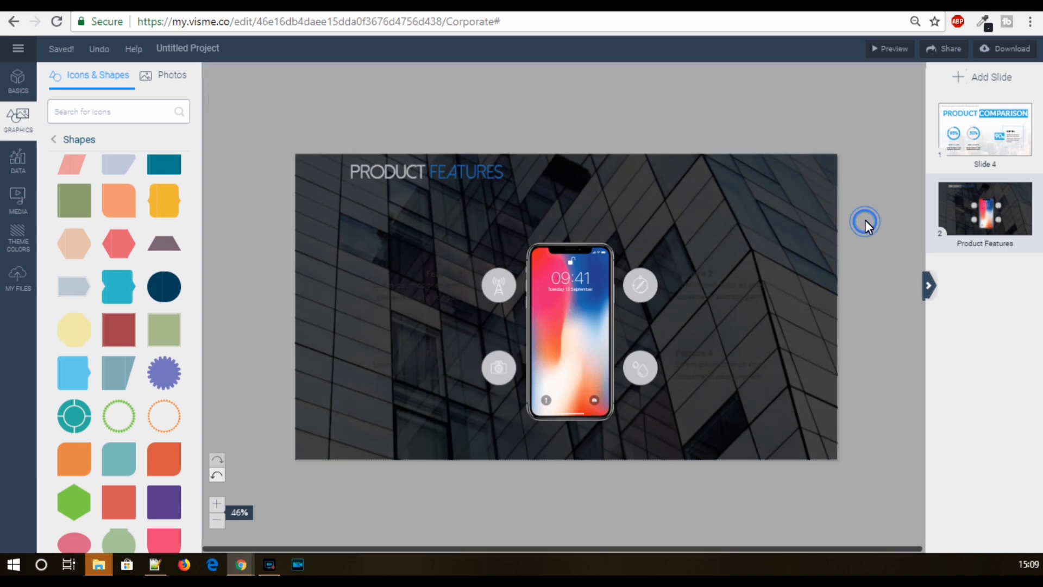
- Set the font color of the word PRODUCT in the slide title to white
left_click(422, 177)
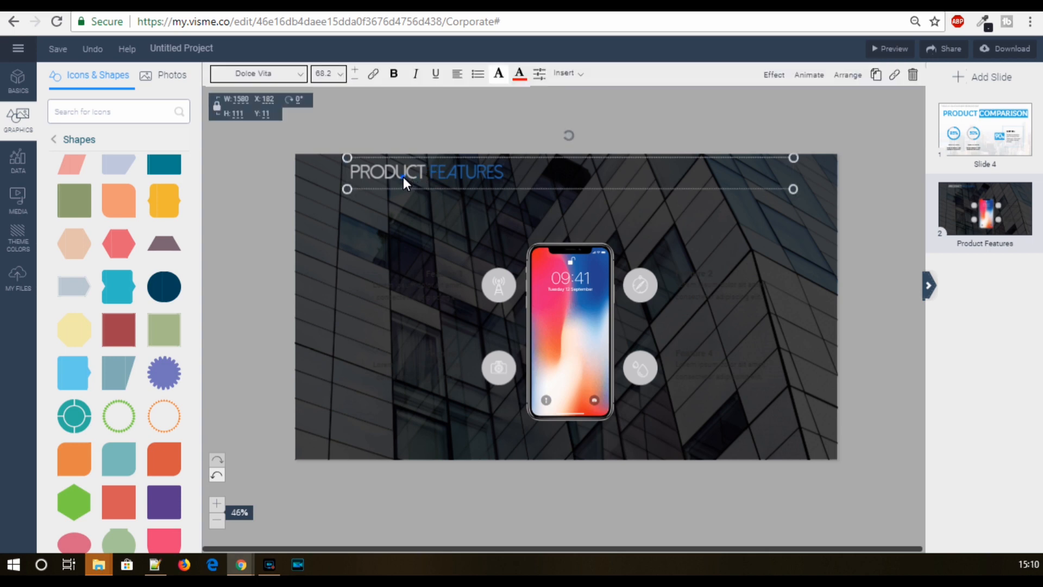
left_click_drag(422, 174, 299, 152)
left_click_drag(422, 169, 347, 174)
left_click(331, 173)
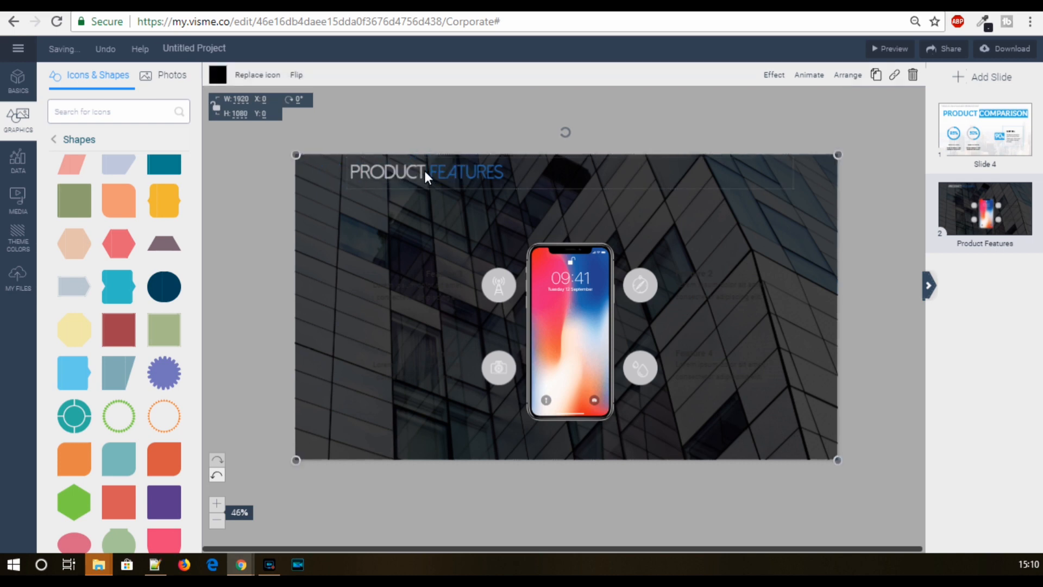
left_click(423, 171)
left_click_drag(422, 171, 357, 170)
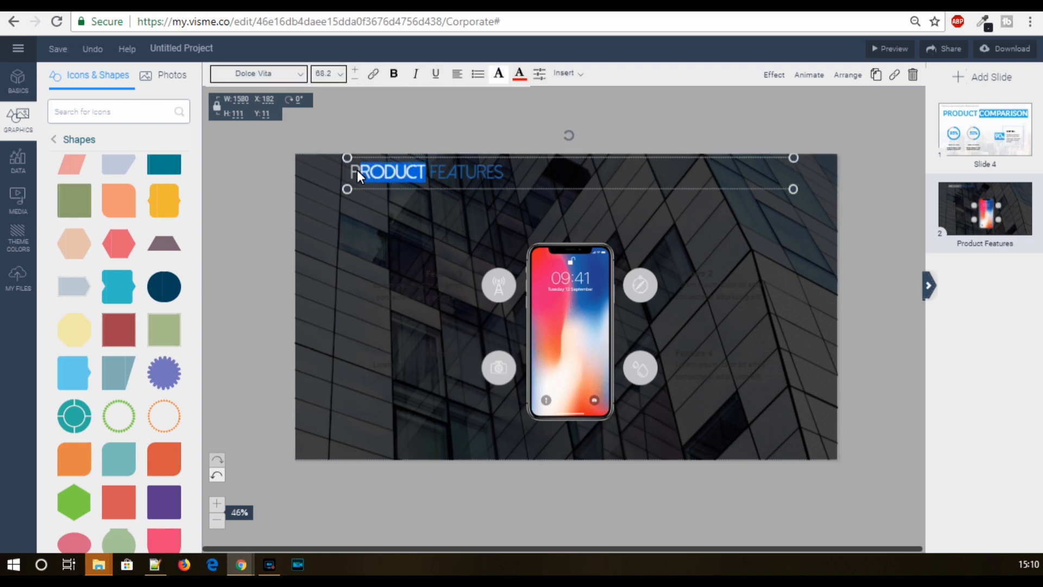
left_click(520, 74)
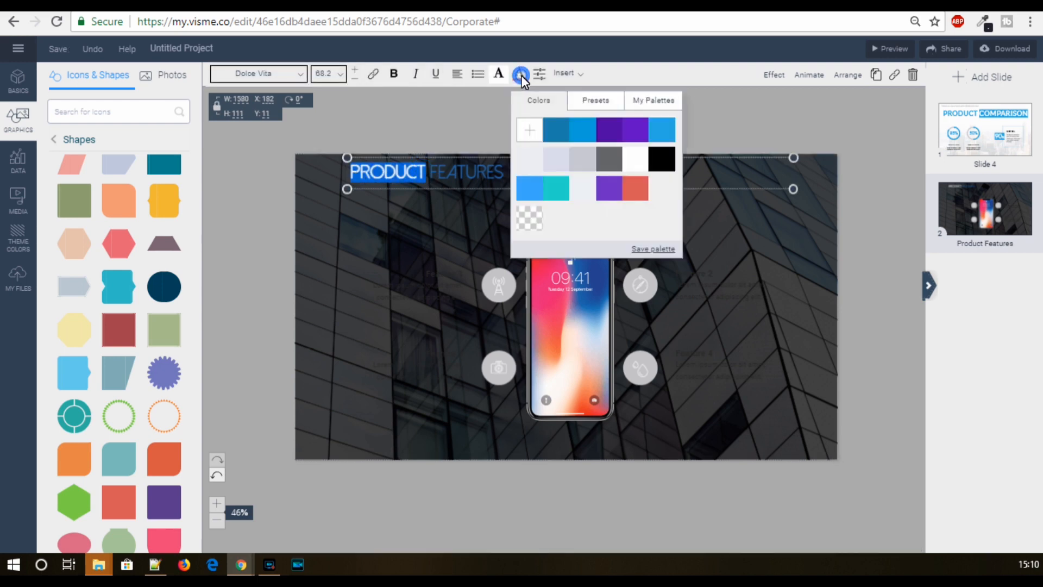
- Change the font color of the word FEATURES in the title to a custom bright purple
left_click(437, 174)
left_click_drag(431, 174, 508, 172)
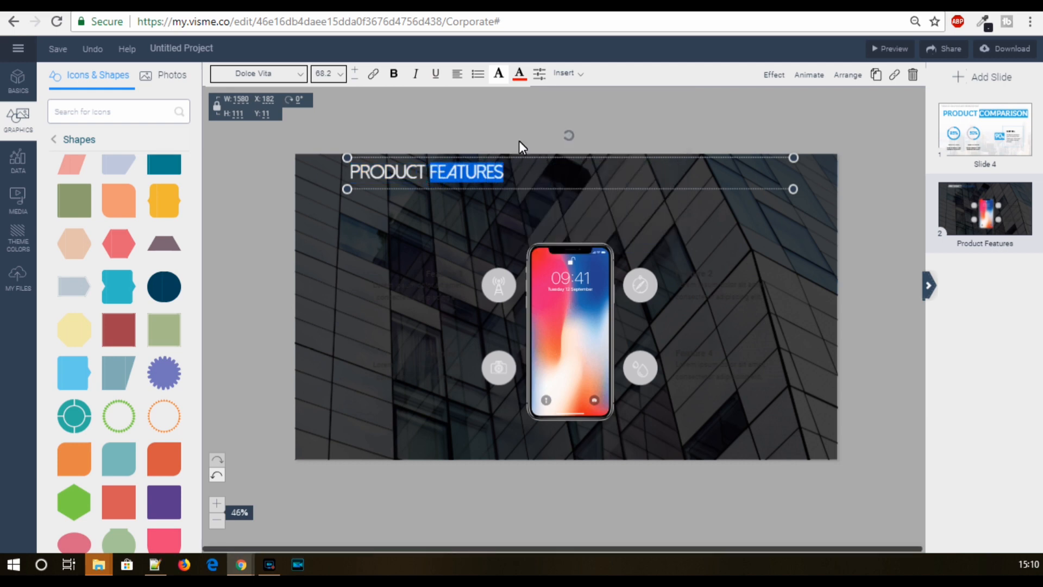
left_click(520, 74)
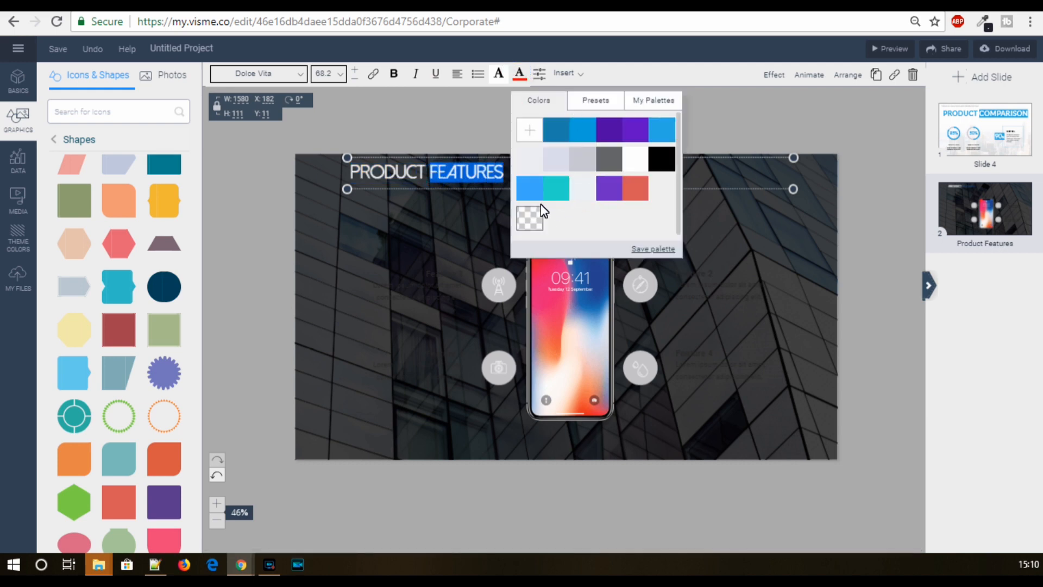
left_click(530, 129)
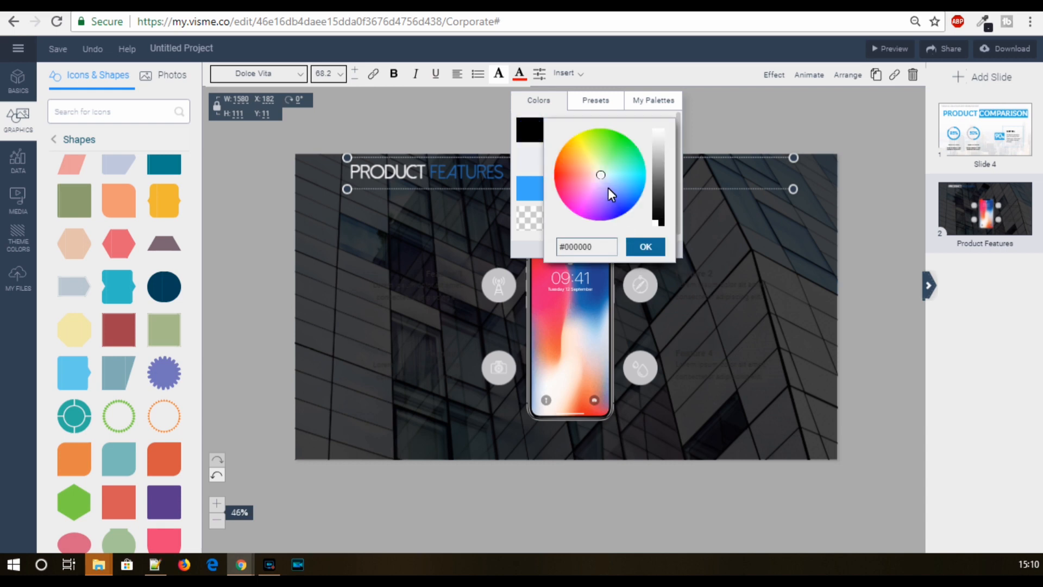
mouse_move(573, 179)
left_mouse_down()
mouse_move(559, 178)
mouse_move(557, 198)
mouse_move(591, 223)
left_mouse_up()
left_click(659, 123)
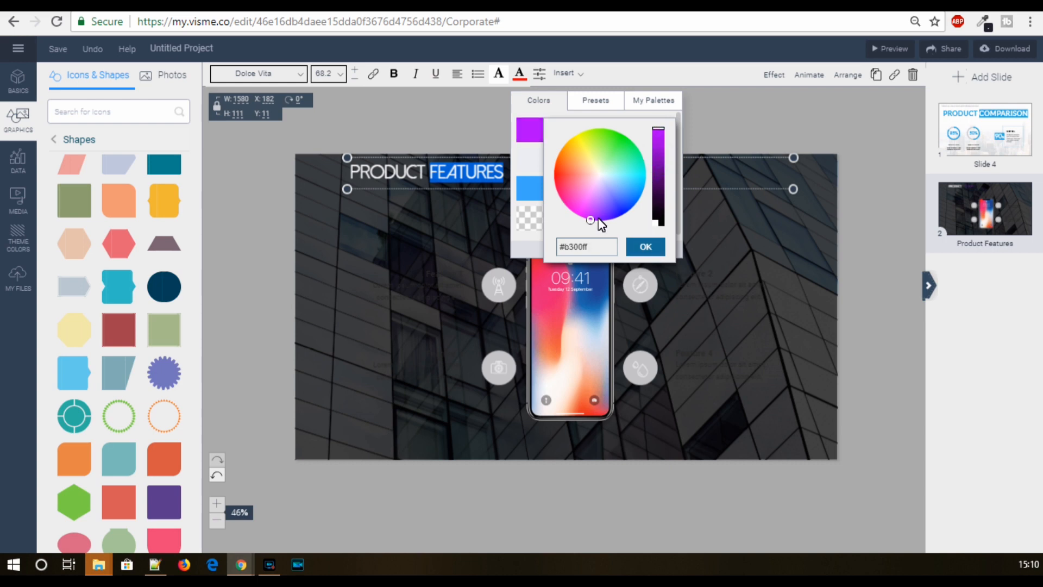
left_click_drag(592, 221, 592, 202)
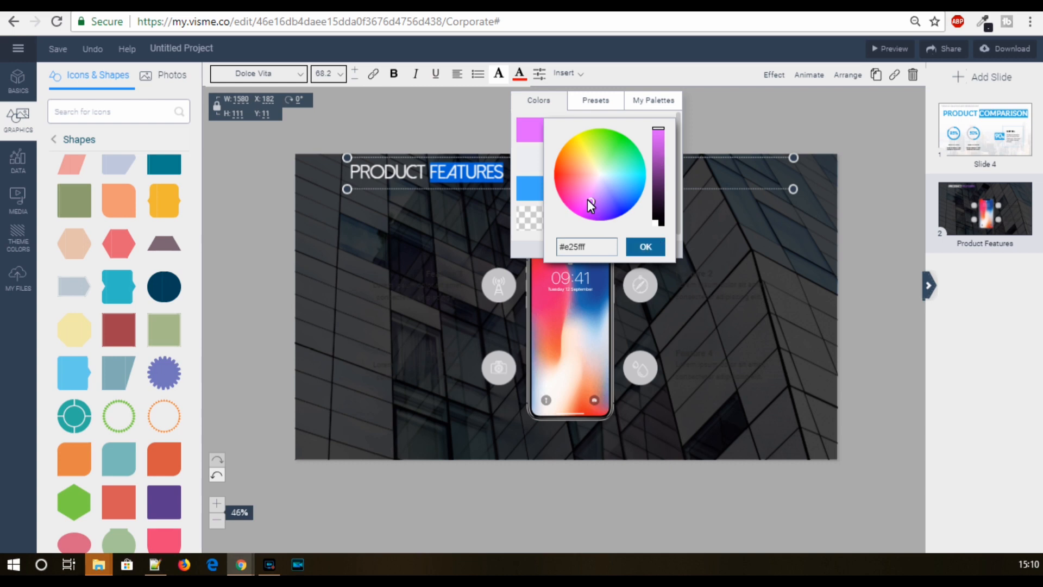
left_click_drag(594, 207, 601, 209)
left_click(645, 247)
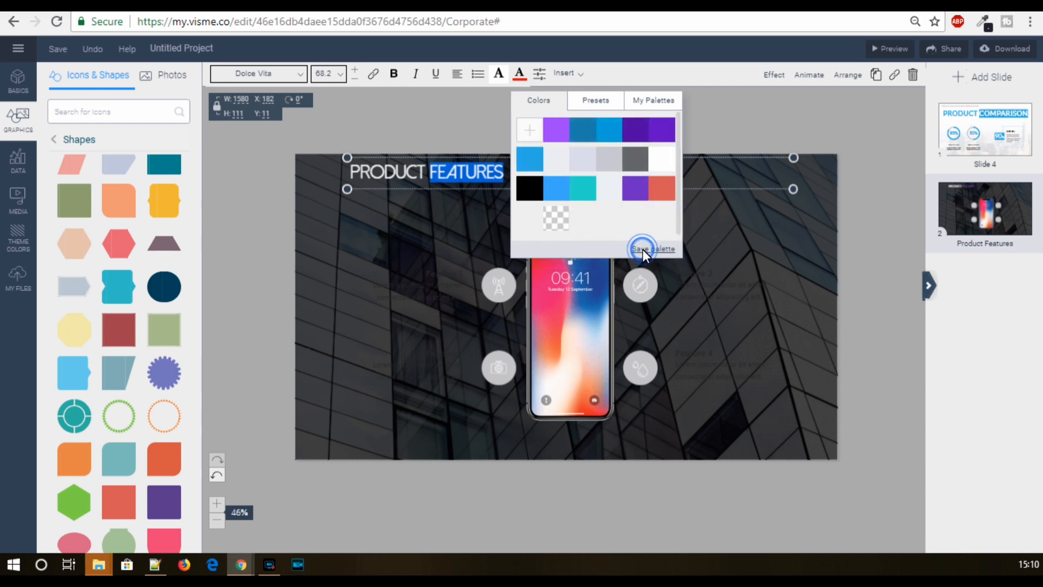
left_click(273, 228)
left_click(286, 233)
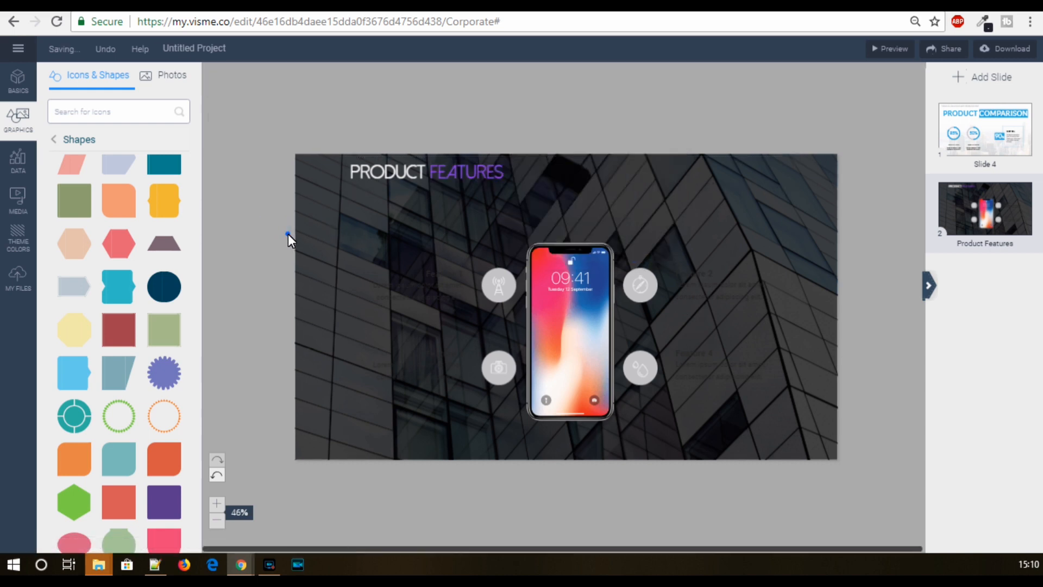
- Add a lighter custom purple to the palette as the font color of the word FEATURES
left_click(466, 172)
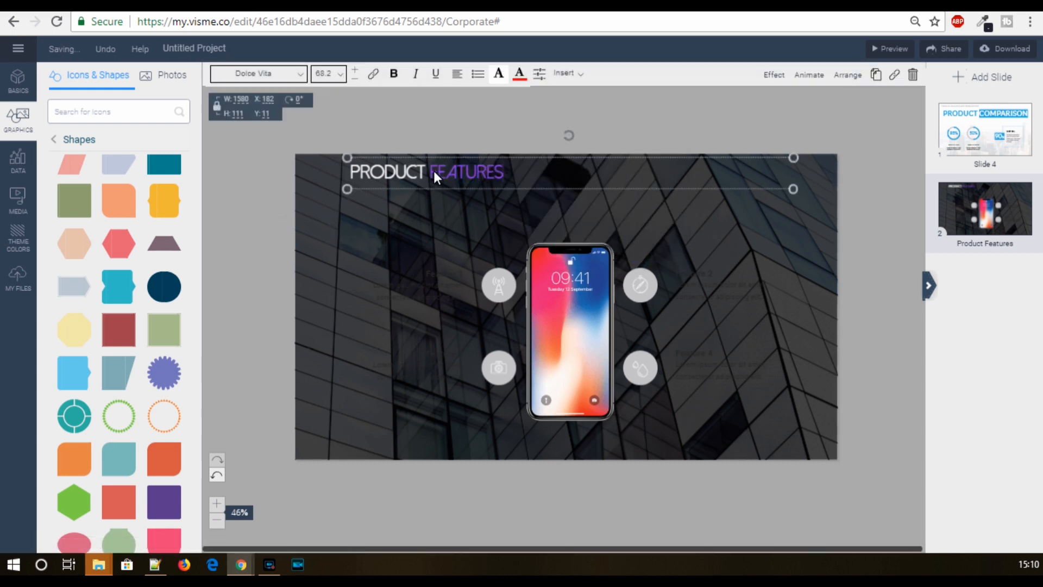
left_click_drag(432, 170, 510, 171)
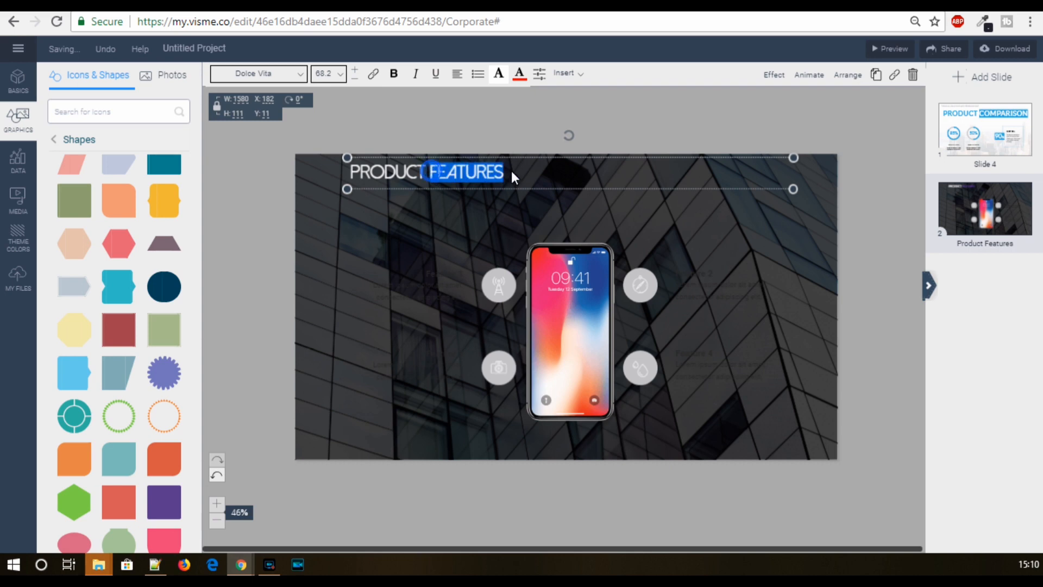
left_click(519, 74)
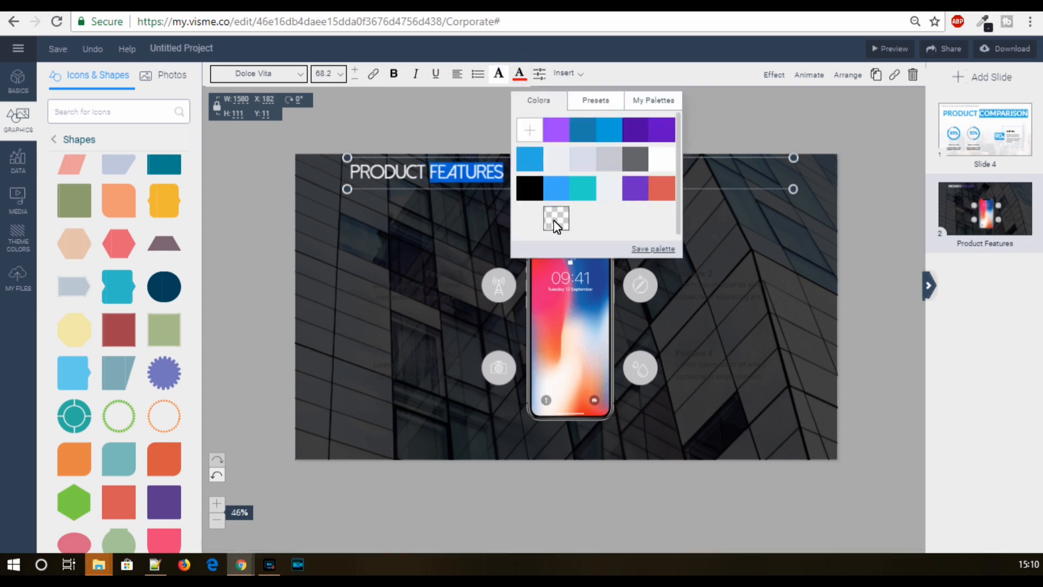
left_click(529, 134)
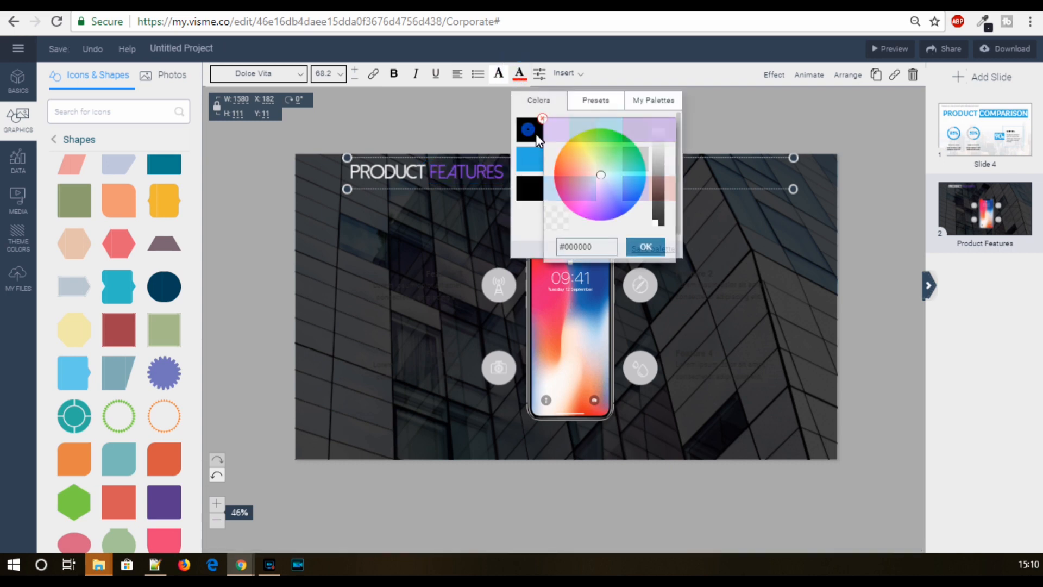
left_click(602, 182)
mouse_move(602, 200)
left_mouse_down()
mouse_move(608, 209)
mouse_move(601, 201)
left_mouse_up()
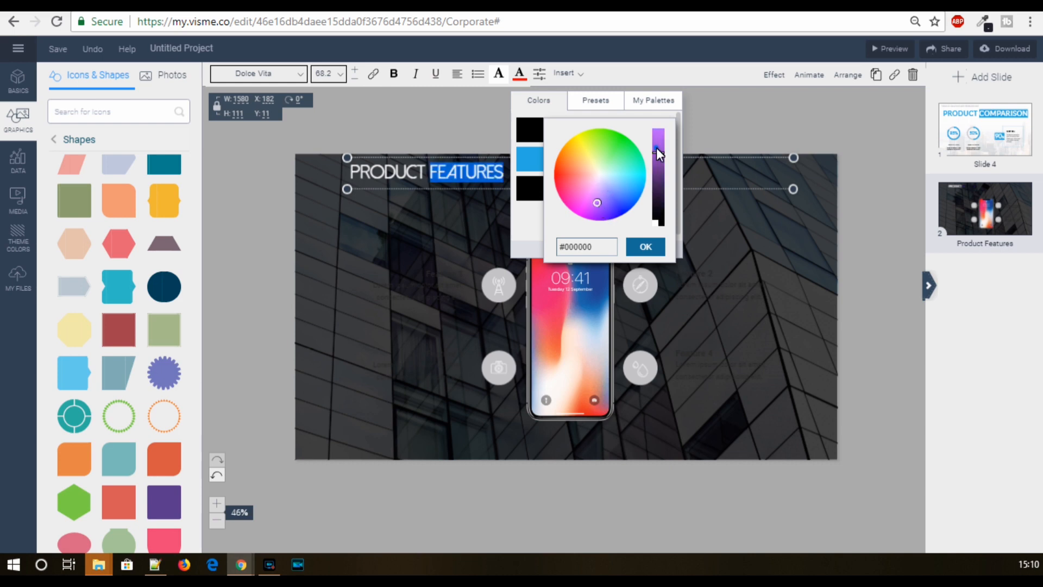
left_click_drag(658, 154, 659, 128)
left_click(645, 246)
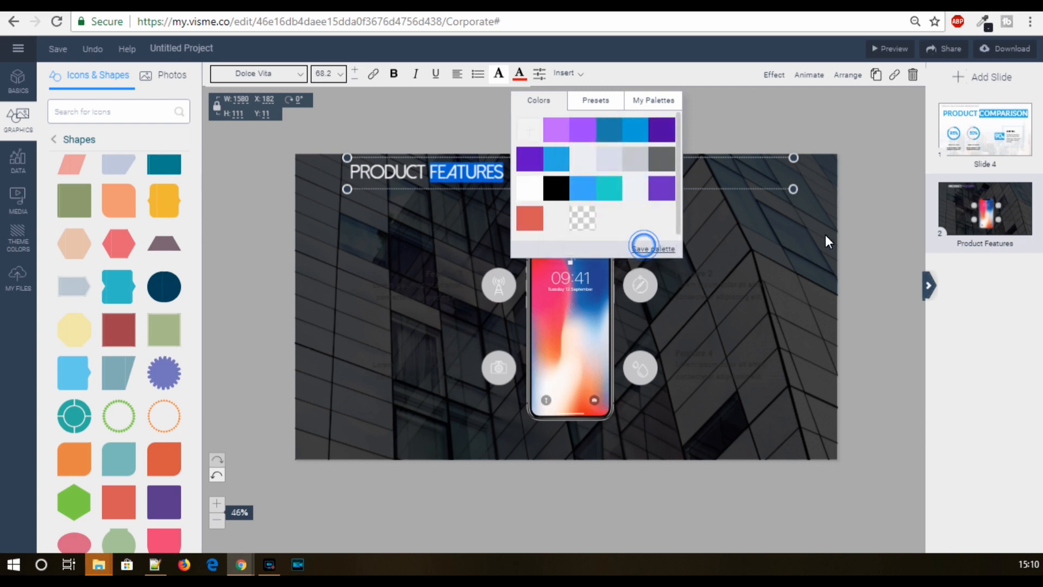
left_click(851, 251)
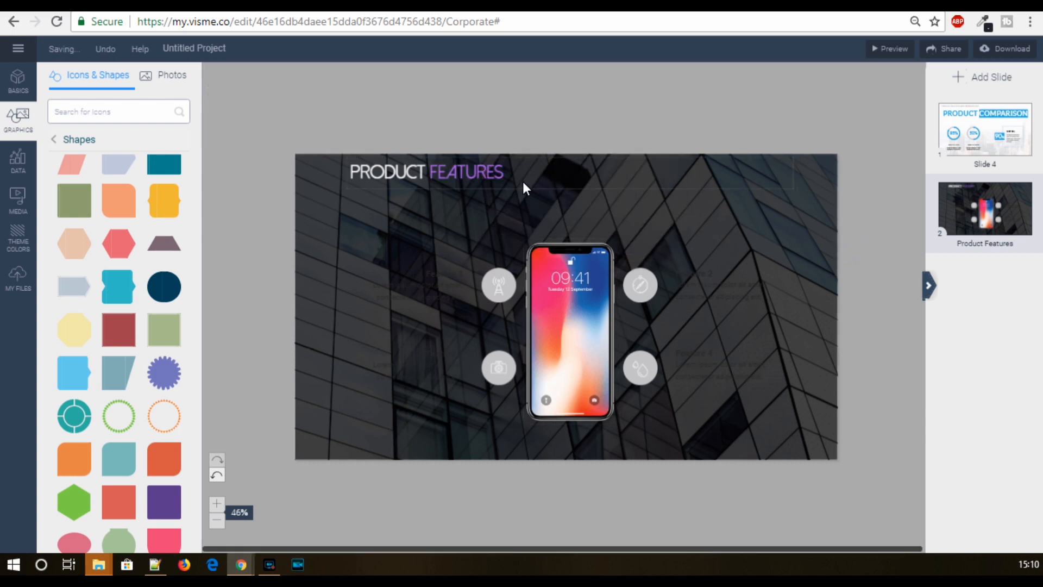
- Make the word FEATURES bold and highlight its background with the lighter custom purple
left_click(436, 179)
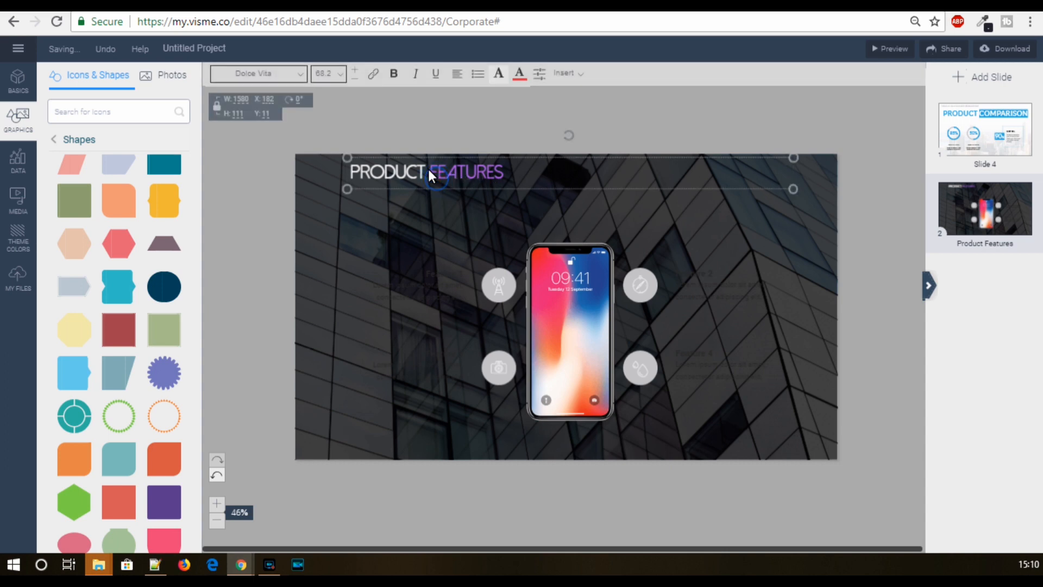
left_click_drag(434, 170, 562, 170)
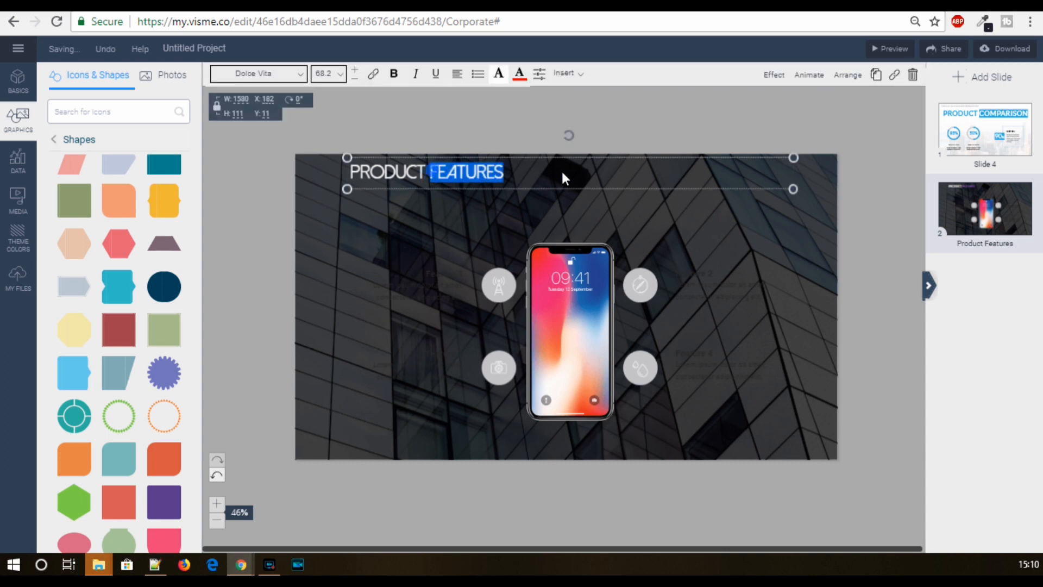
left_click(395, 73)
left_click(496, 74)
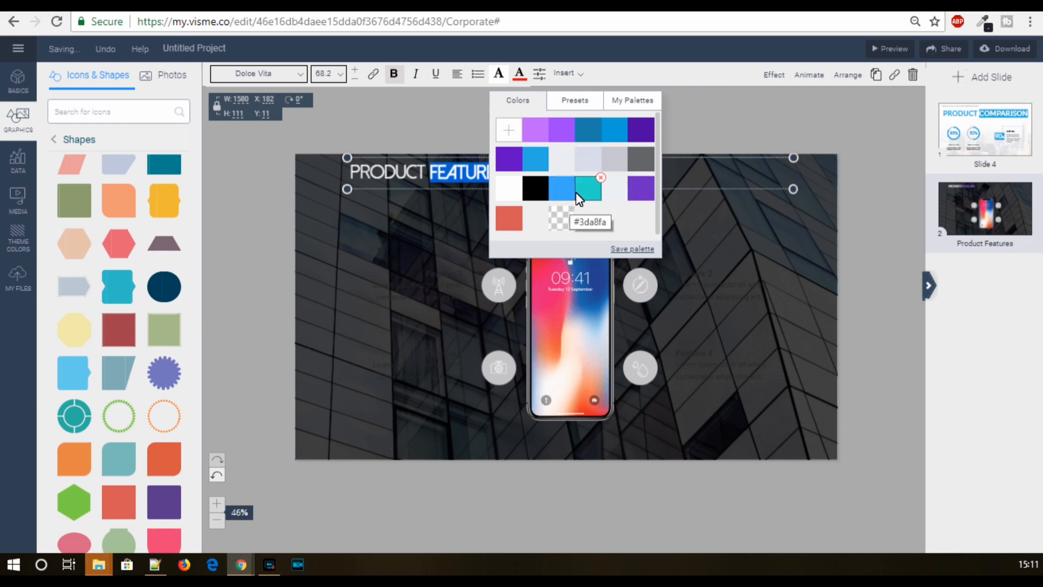
left_click(533, 133)
- Change the font color of the highlighted word FEATURES to off-white
left_click(521, 76)
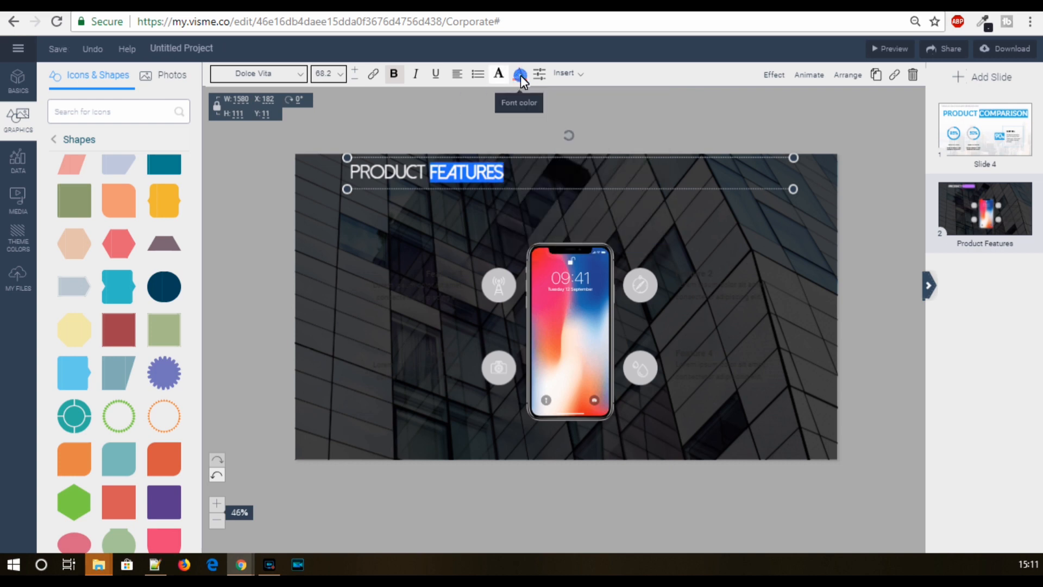
left_click(521, 75)
left_click(589, 158)
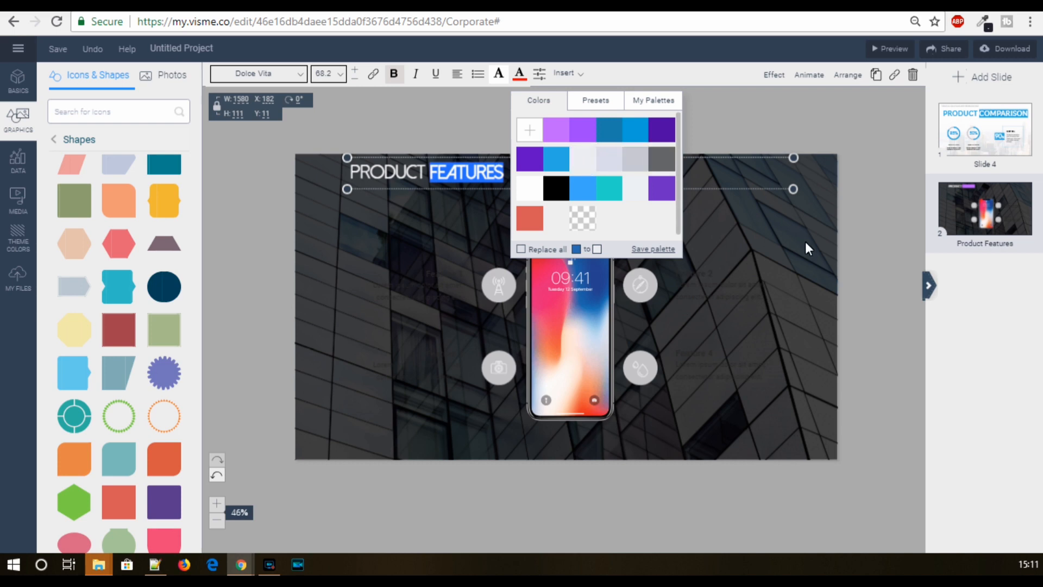
left_click(871, 292)
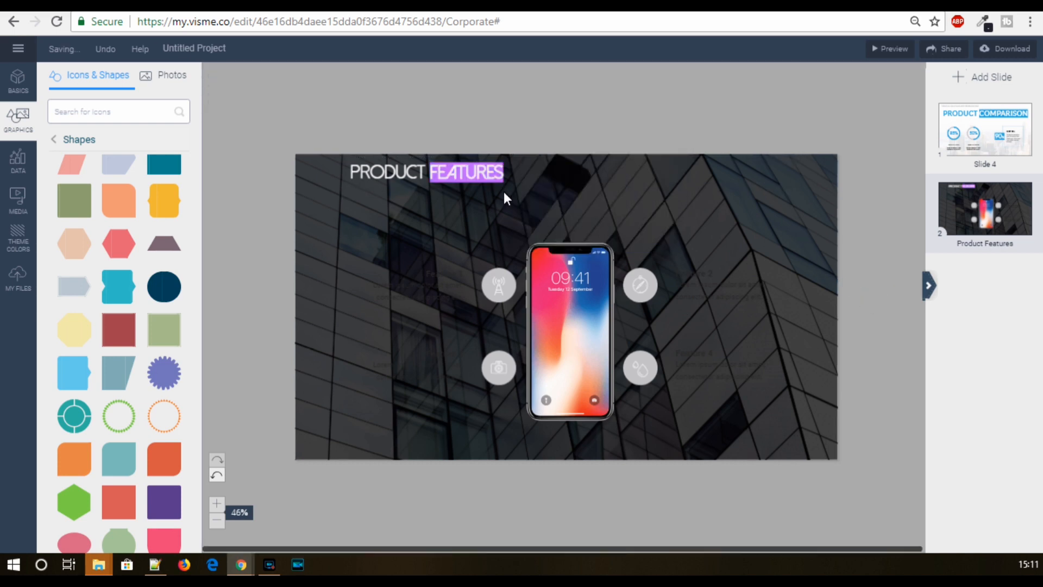
- Remove the bold formatting from the word FEATURES in the title
left_click(438, 173)
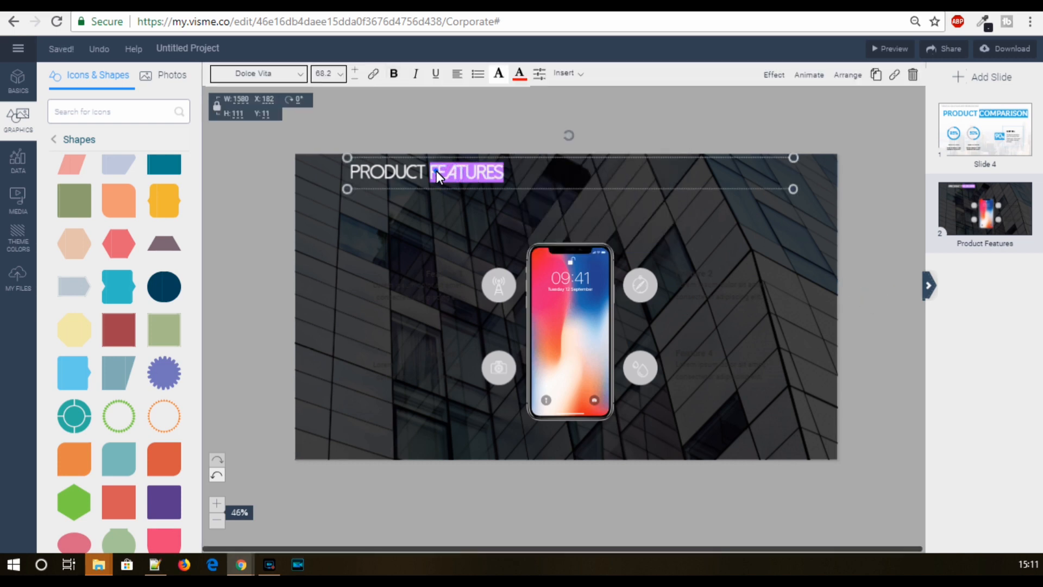
left_click(437, 171)
double_click(437, 172)
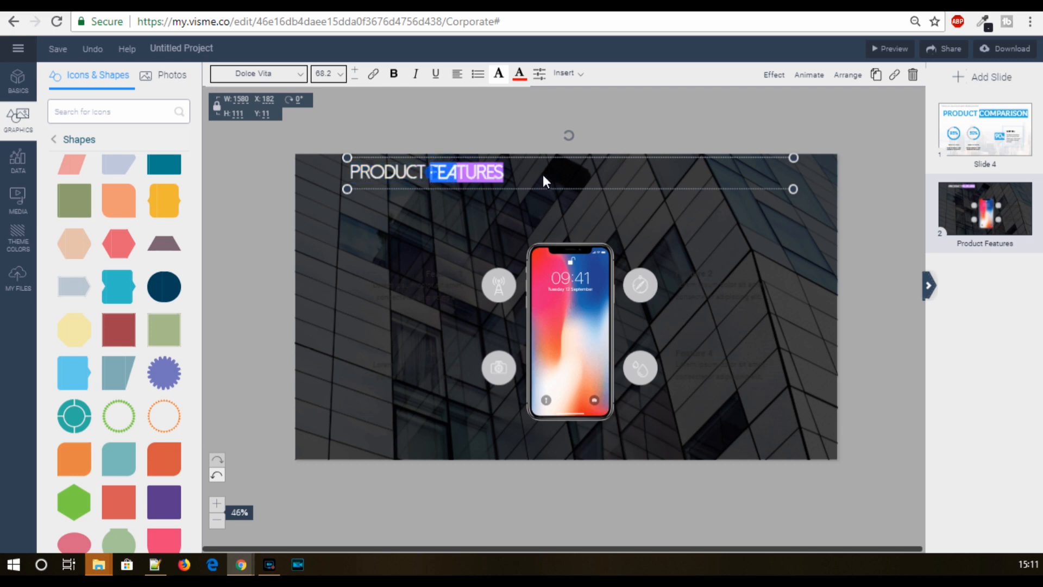
left_click(392, 74)
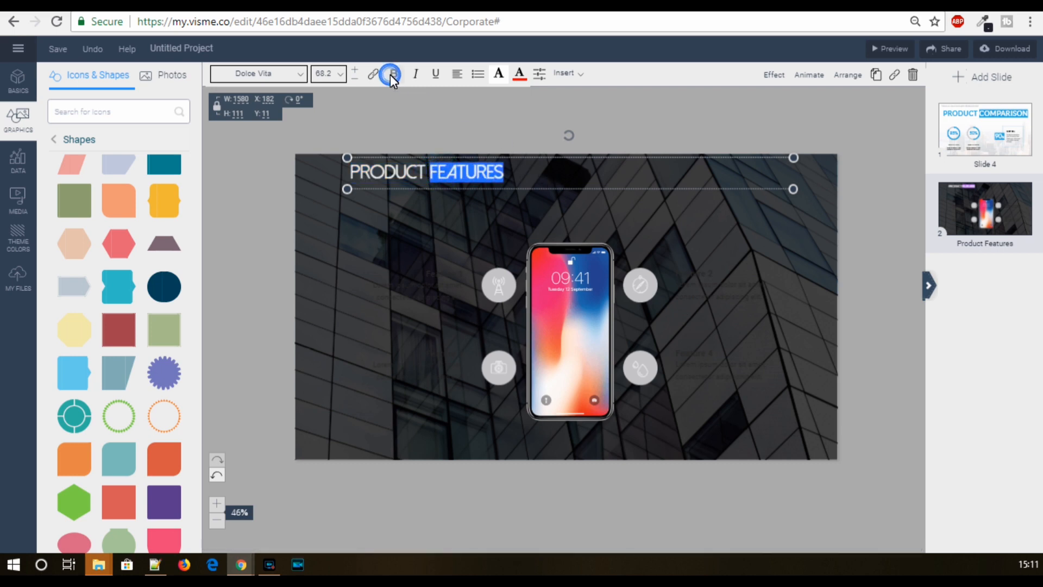
left_click(863, 279)
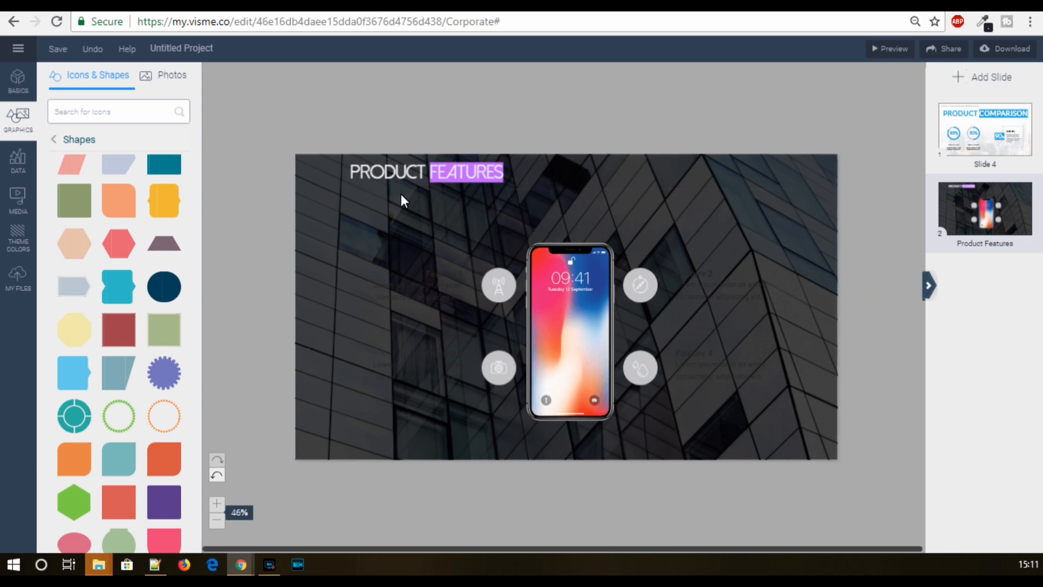
- Increase the font size of the entire PRODUCT FEATURES title to 110
left_click(437, 183)
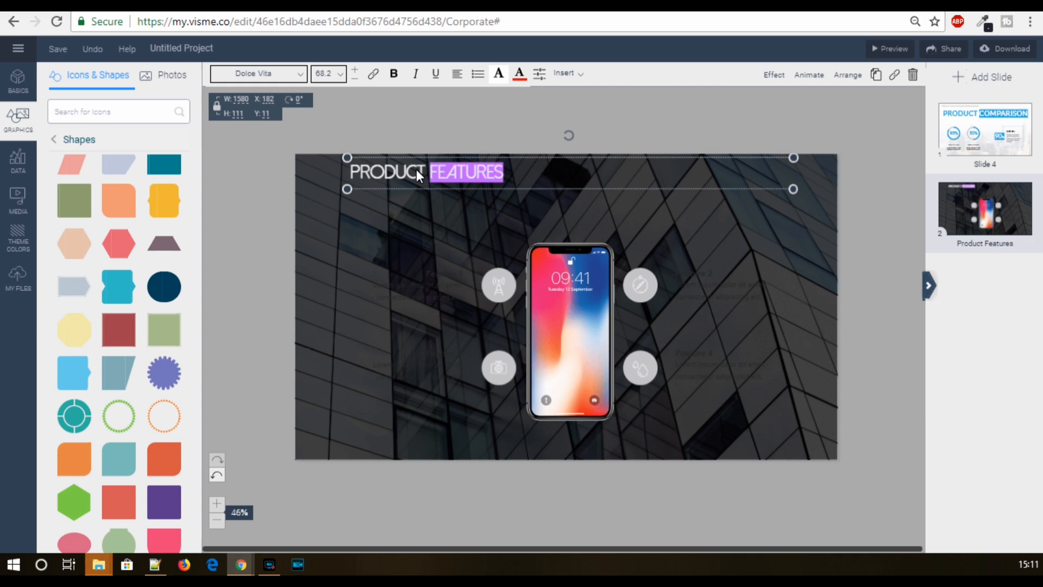
double_click(416, 173)
triple_click(416, 168)
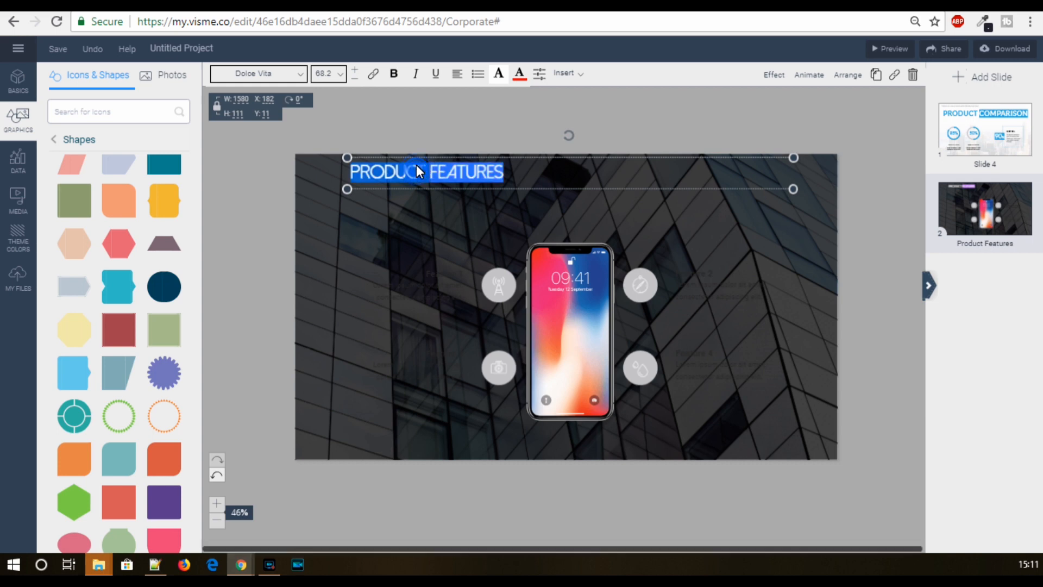
left_click(353, 70)
left_click(354, 70)
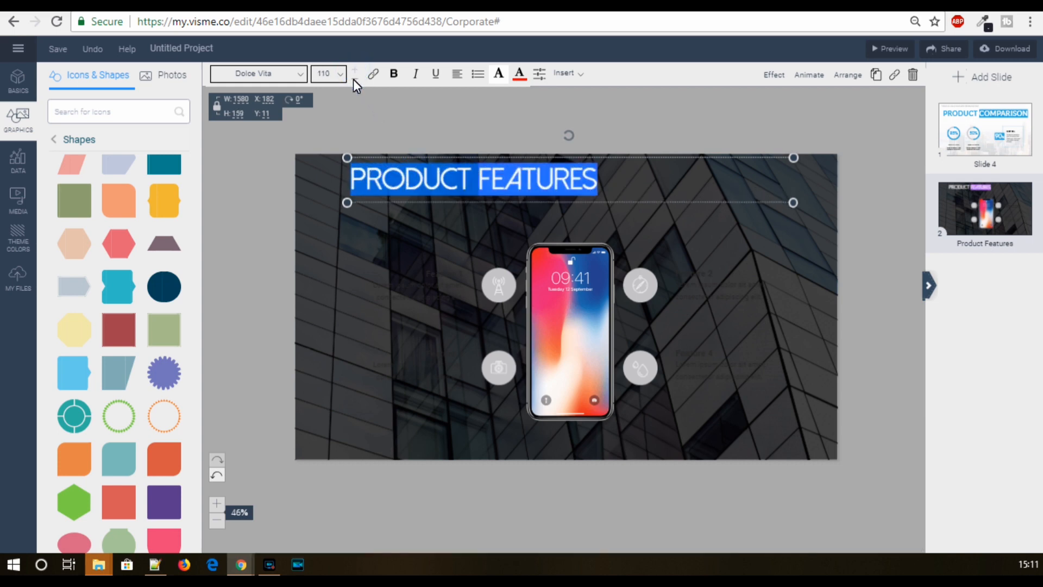
- Reduce the PRODUCT FEATURES title's font size to 96 and shift the title left to X 30, keeping Y at 11
left_click(354, 79)
left_click(530, 203)
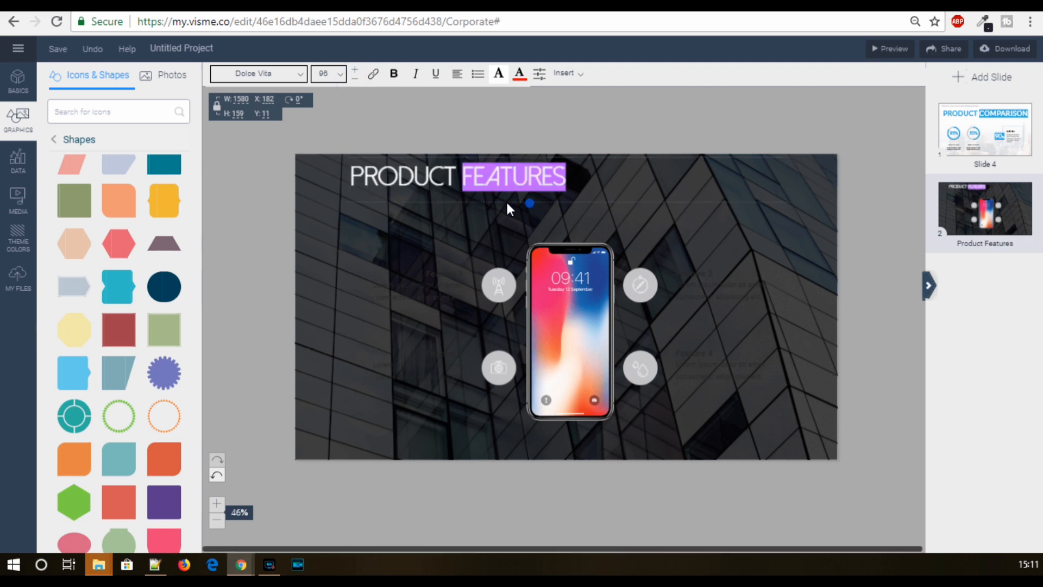
left_click_drag(491, 205, 487, 204)
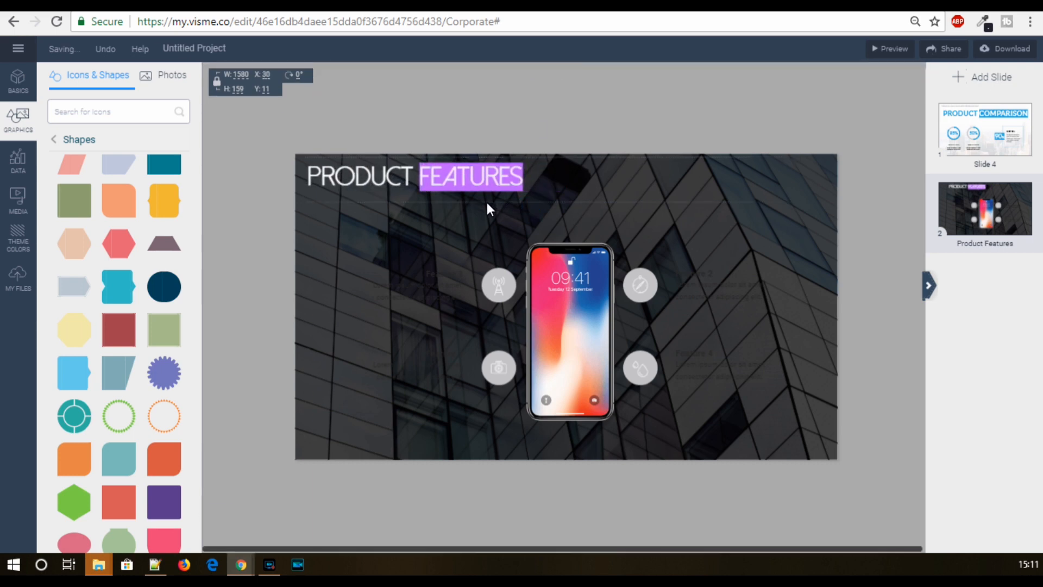
left_click(298, 228)
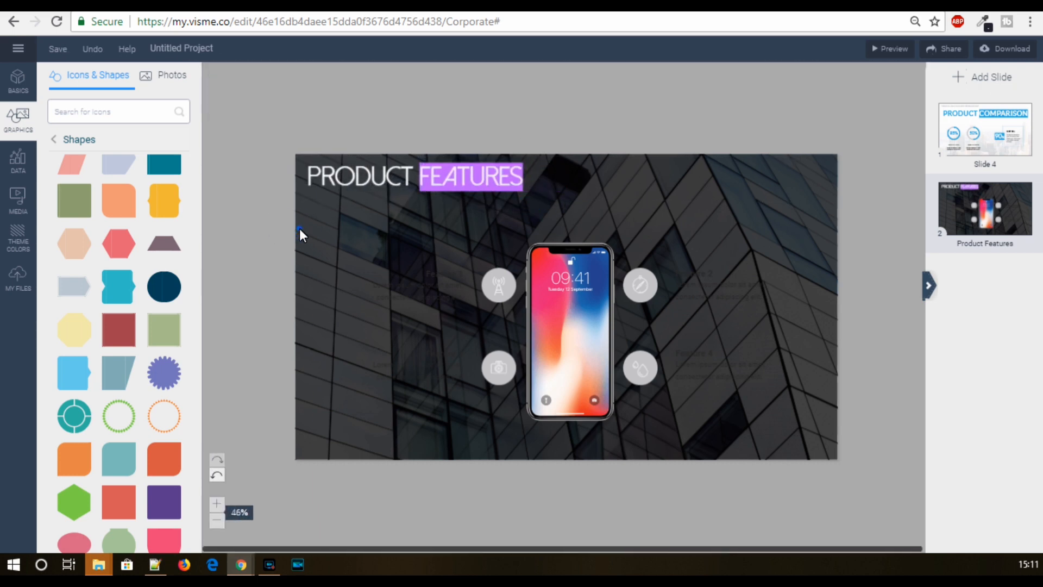
left_click(299, 229)
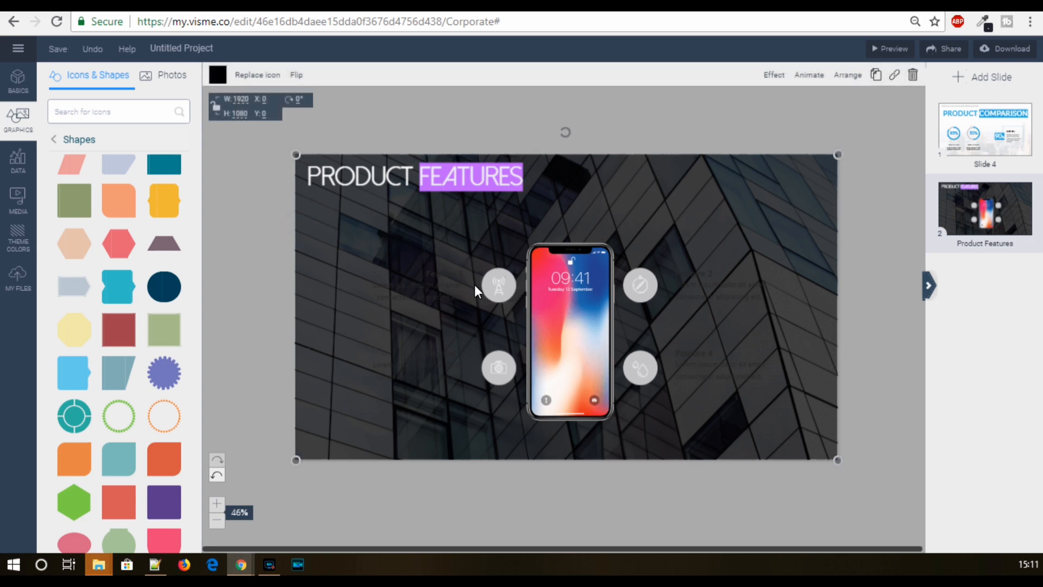
- Change the circle behind the antenna icon to the off-white palette color
left_click(510, 291)
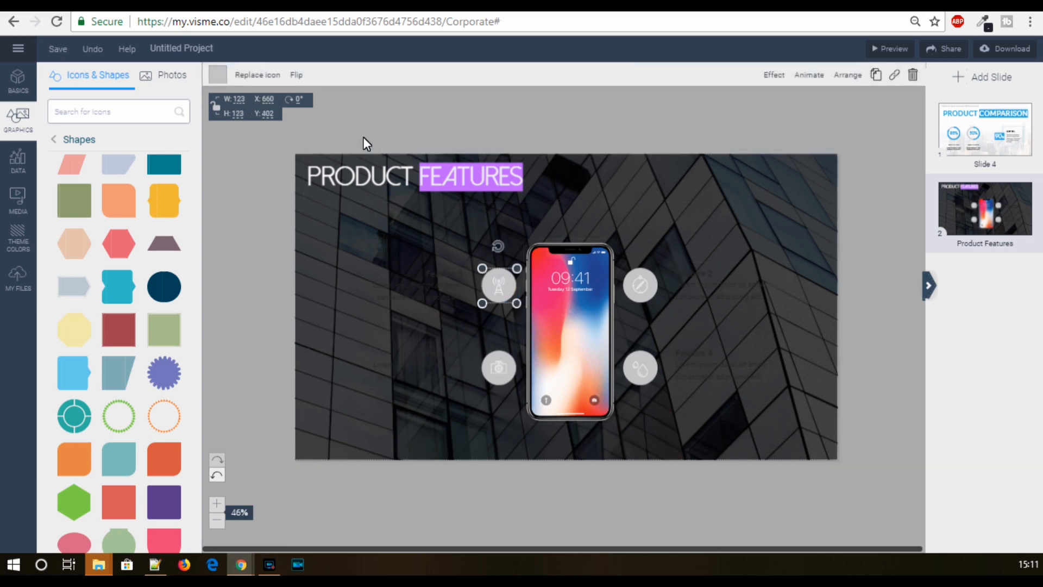
left_click(217, 75)
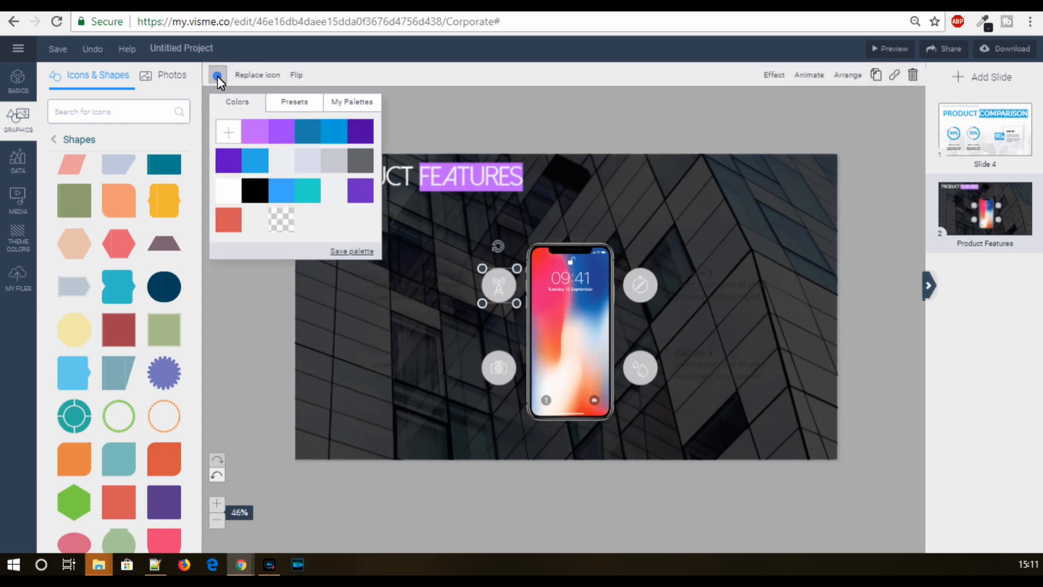
left_click(328, 193)
- Recolor the antenna icon with the lighter custom purple
left_click(501, 289)
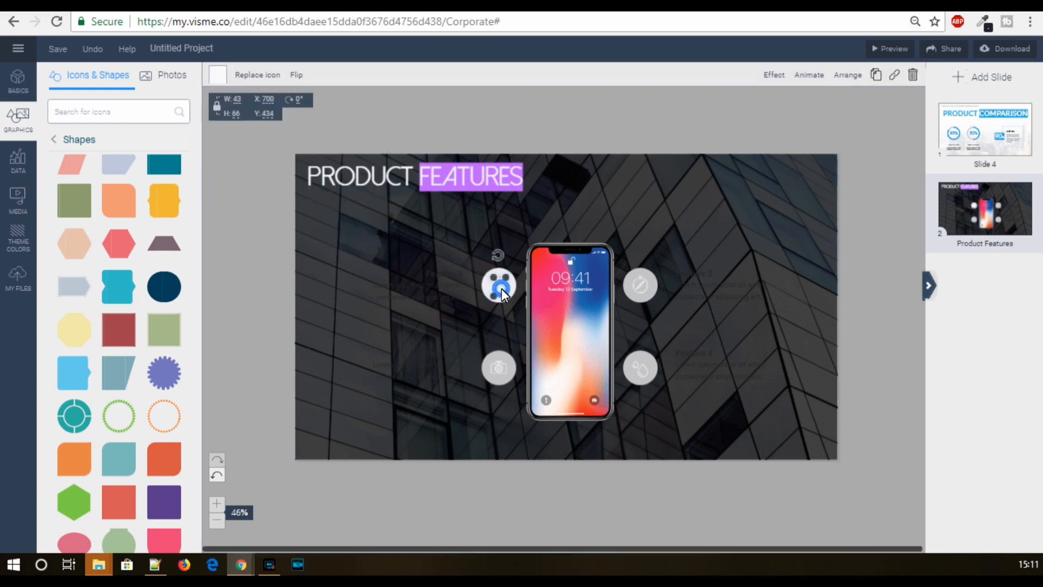
left_click(219, 74)
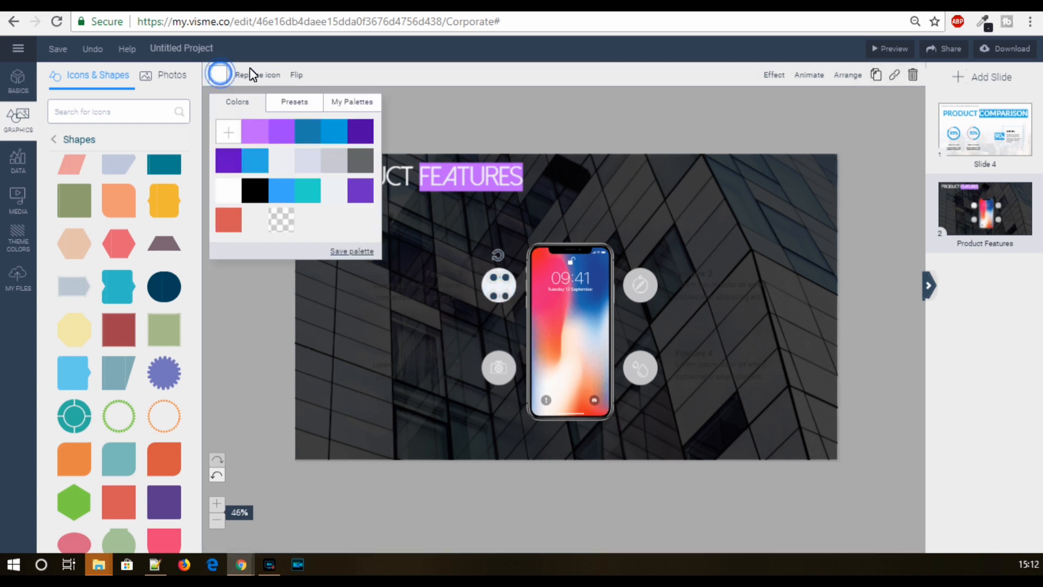
left_click(249, 130)
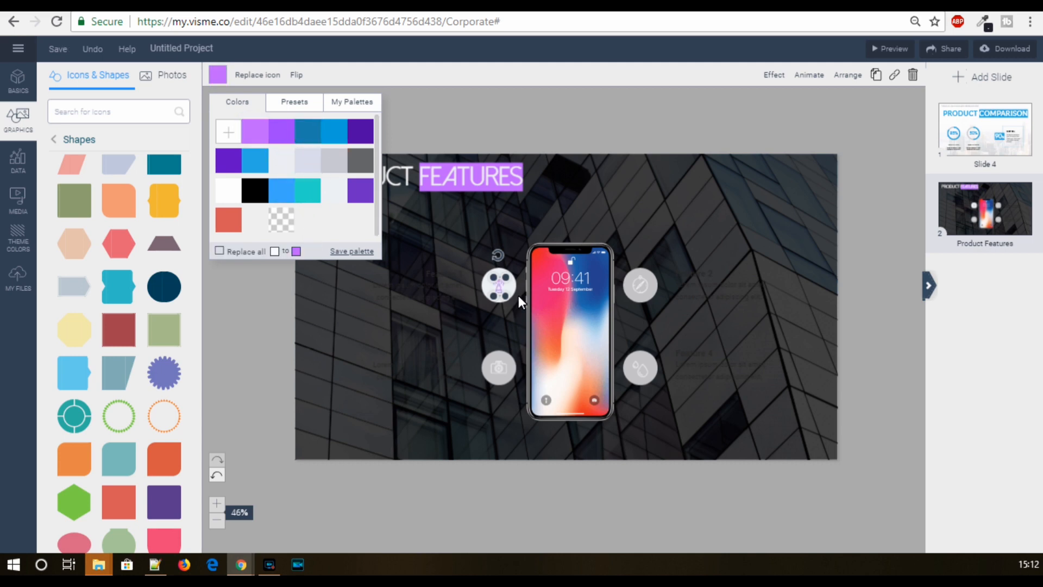
- Recolor the circle behind the compass icon off-white (#edeef2) and the compass icon itself dark purple
left_click(653, 293)
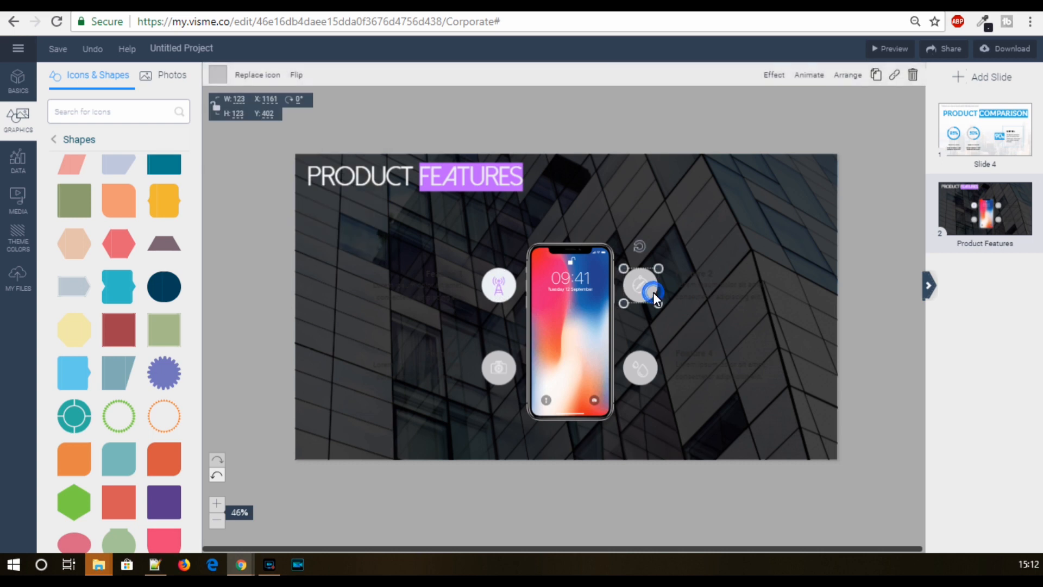
left_click(218, 74)
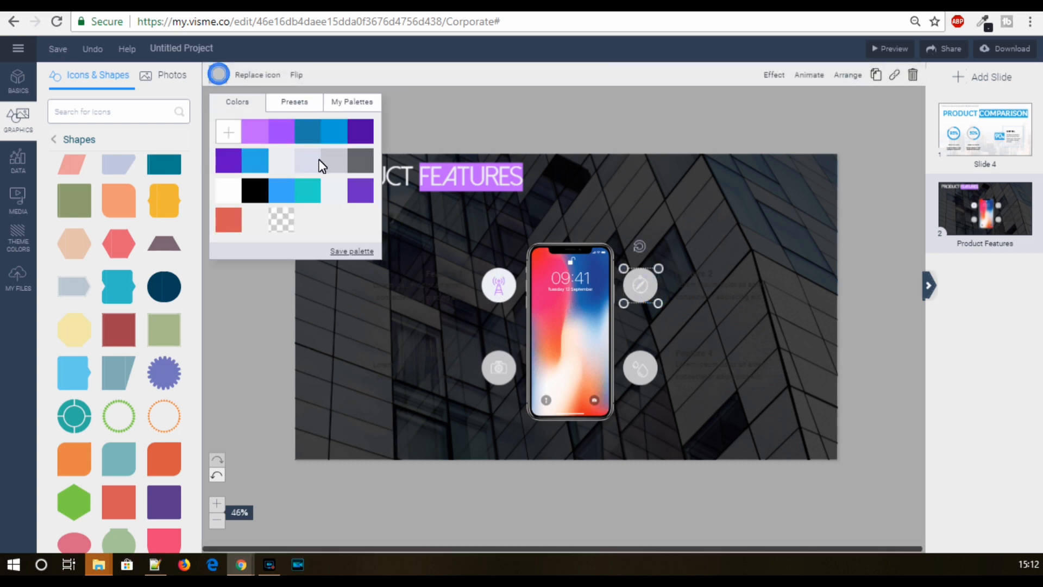
left_click(285, 163)
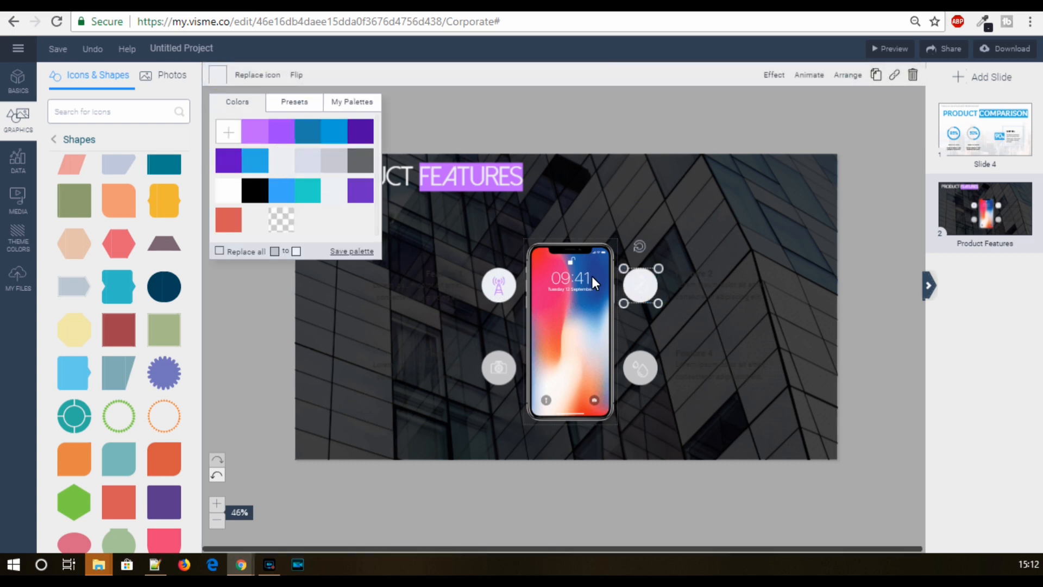
left_click(649, 291)
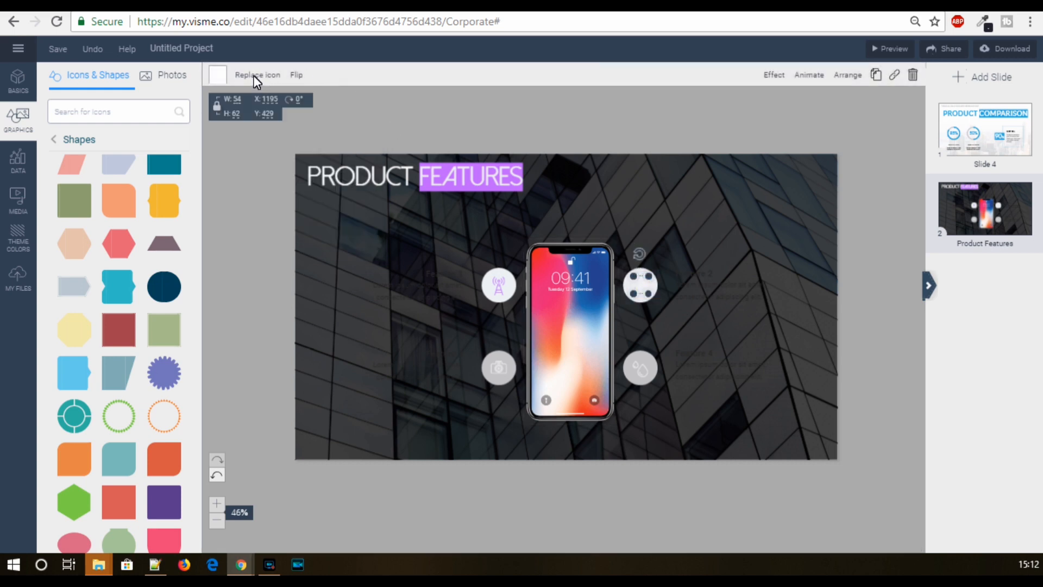
left_click(222, 78)
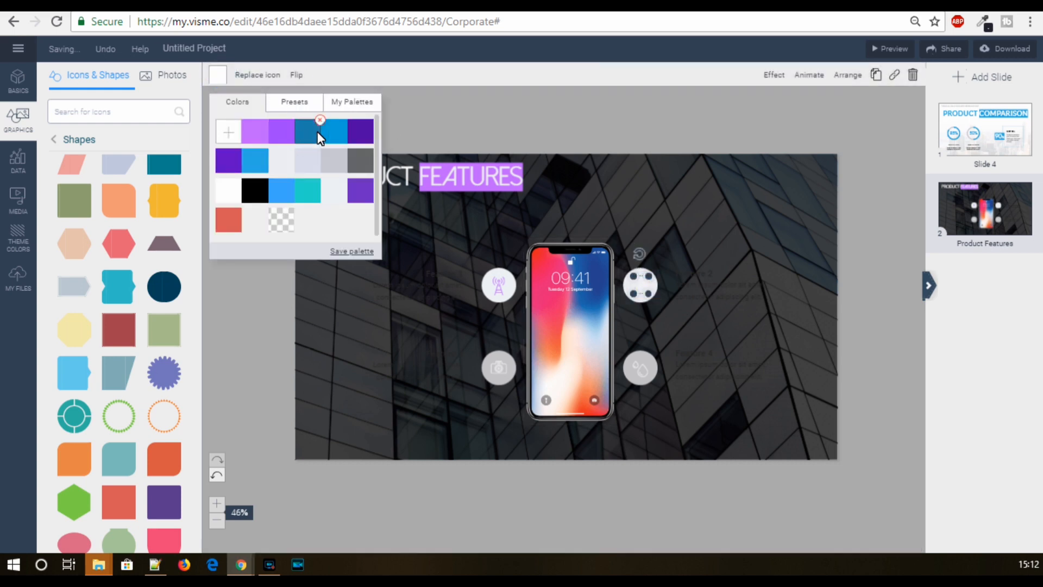
left_click(362, 137)
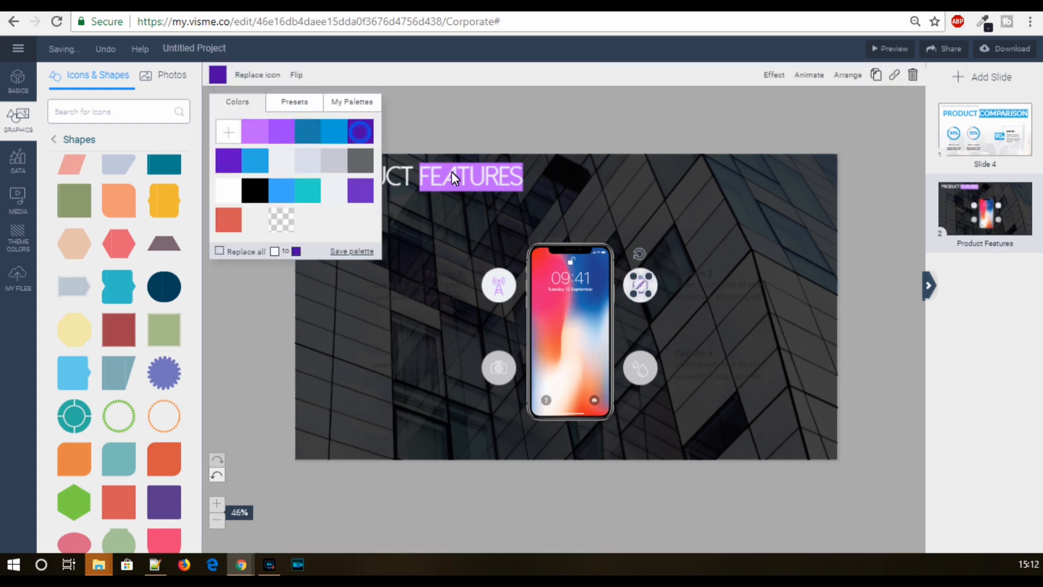
- Recolor the antenna icon dark purple to match the compass icon
left_click(500, 289)
left_click(217, 75)
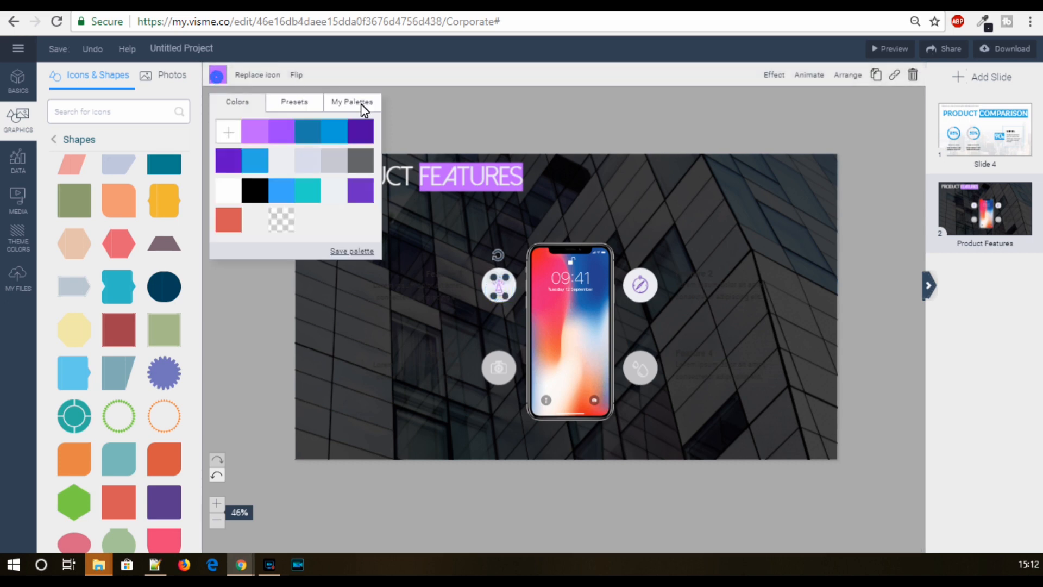
left_click(363, 136)
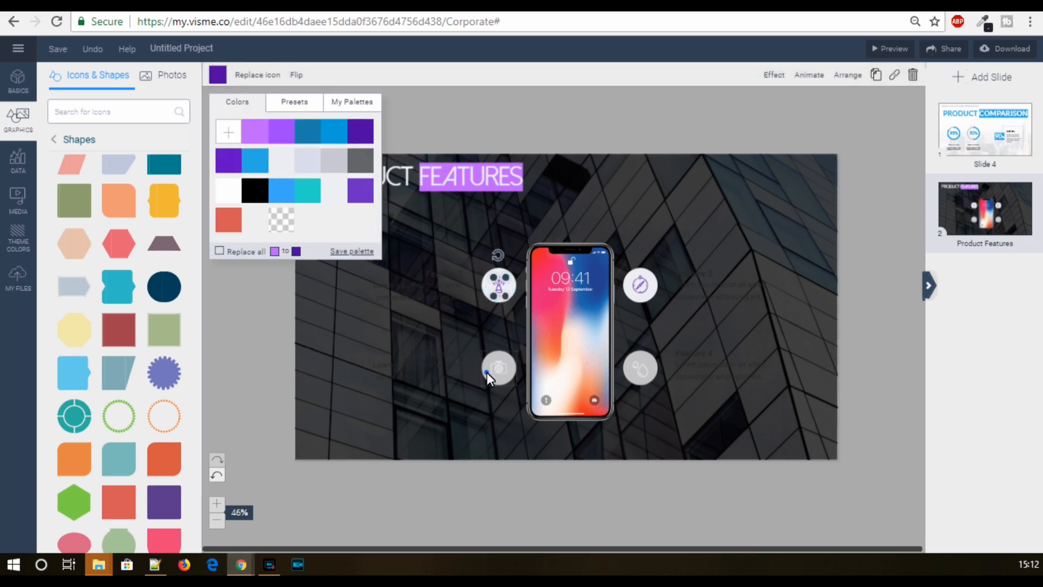
- Recolor the circle behind the camera icon off-white (#edeef2) and the camera icon itself dark purple
left_click(487, 373)
left_click(214, 74)
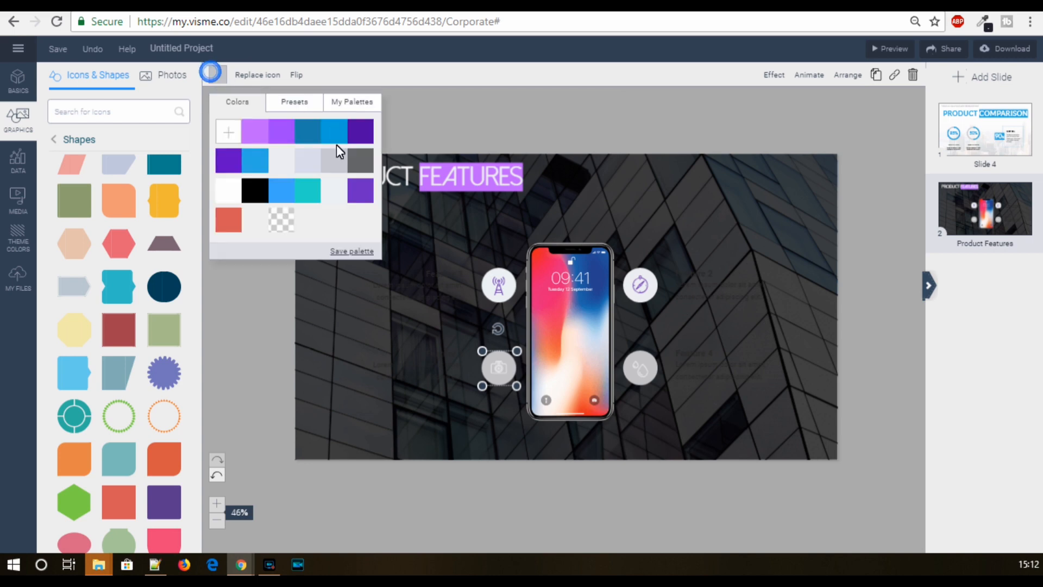
left_click(285, 164)
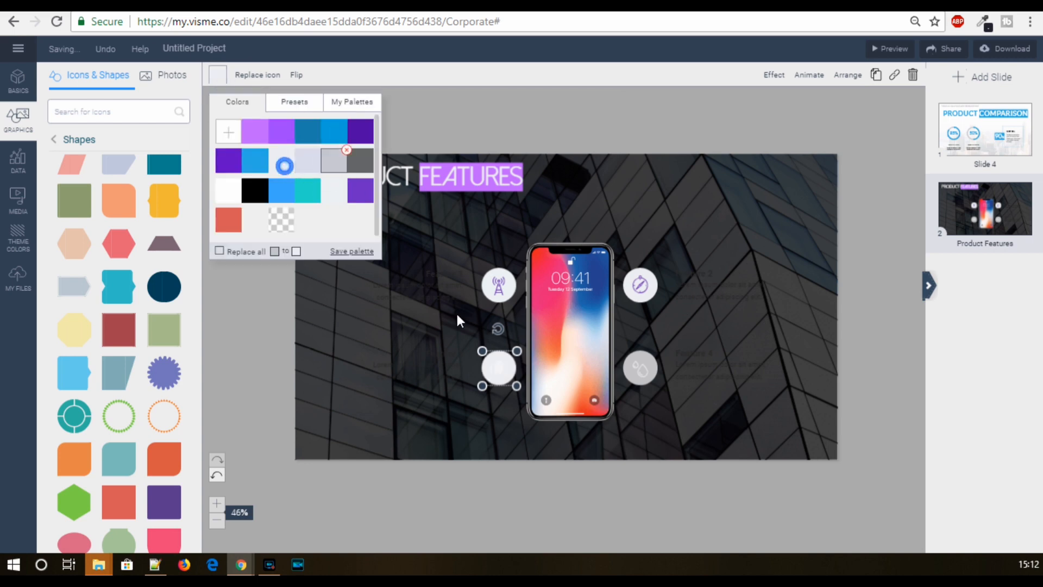
left_click(496, 374)
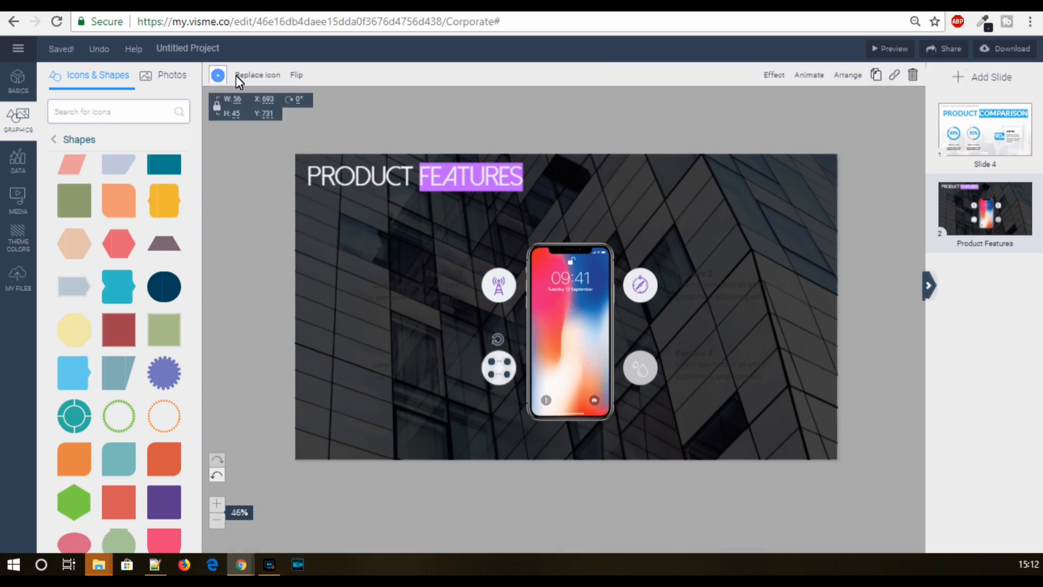
left_click(218, 75)
left_click(359, 138)
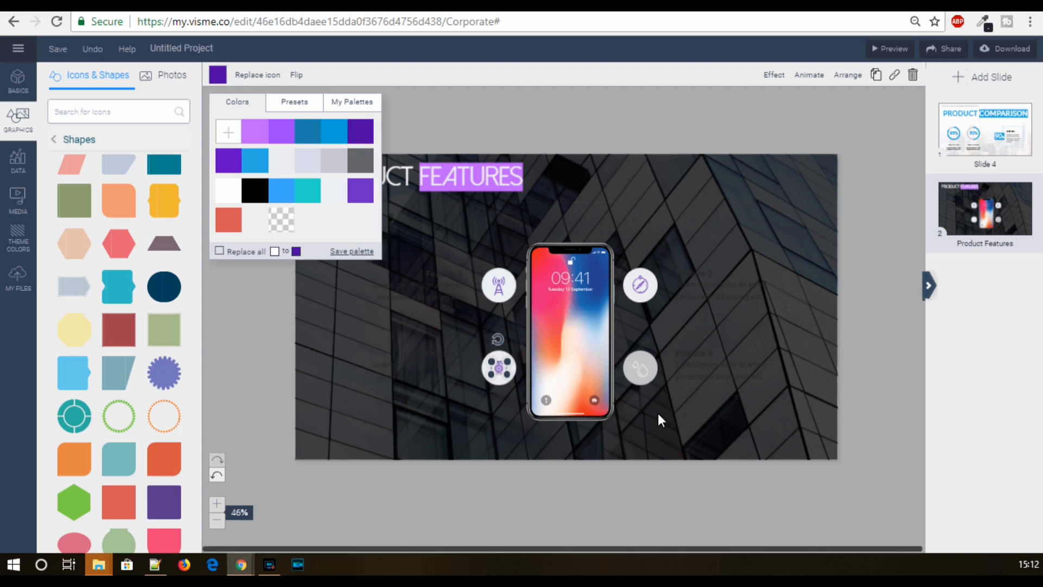
- Recolor the circle behind the water drops icon off-white and the drops icon itself dark purple
left_click(638, 386)
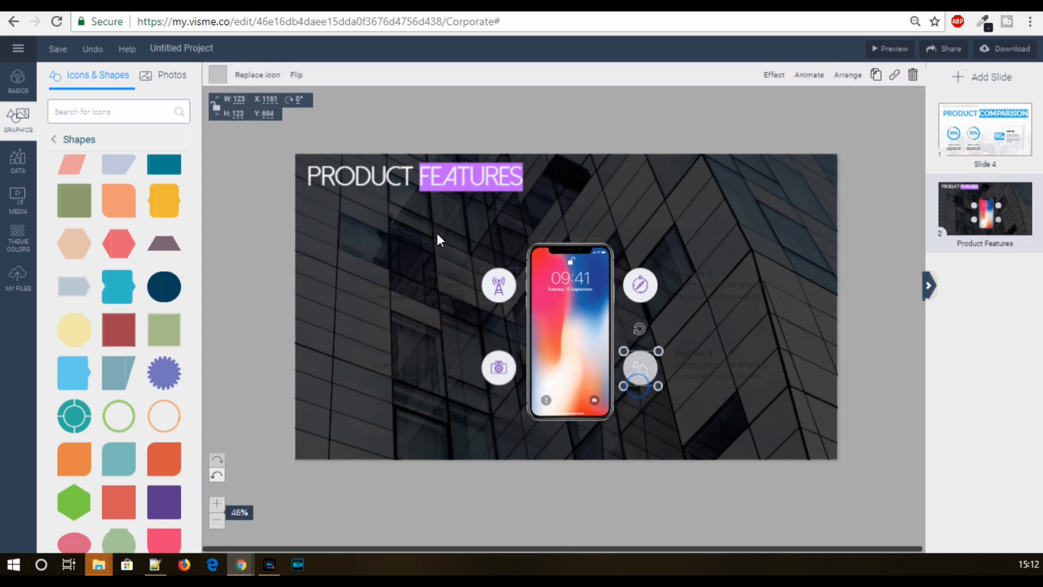
left_click(221, 76)
left_click(335, 190)
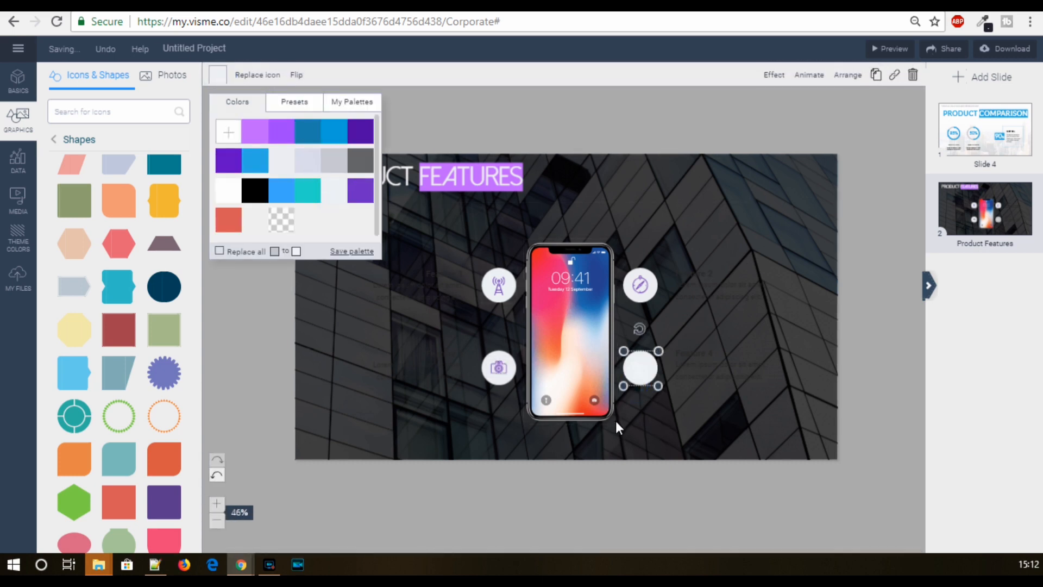
left_click(639, 370)
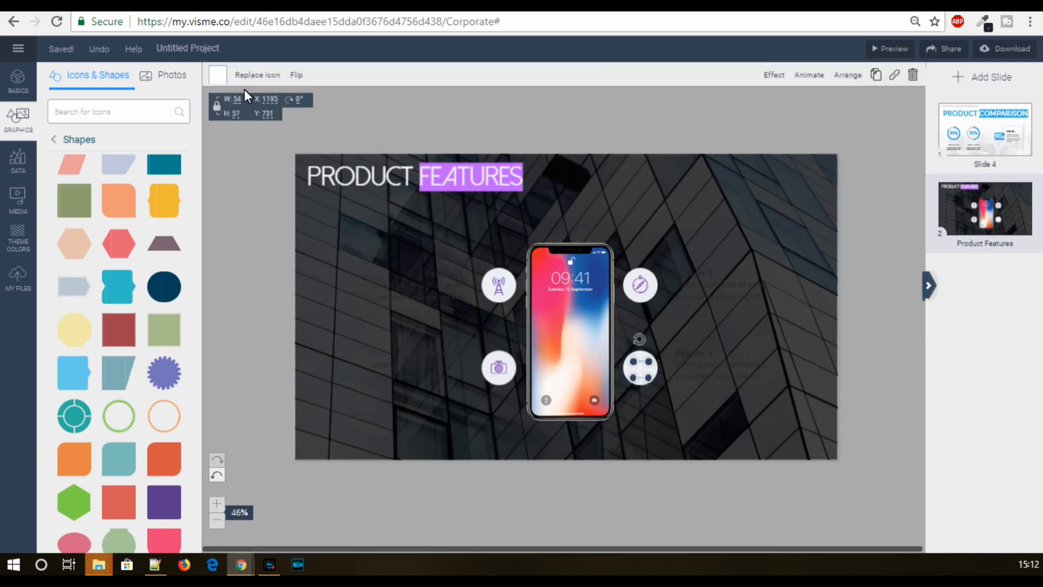
left_click(217, 74)
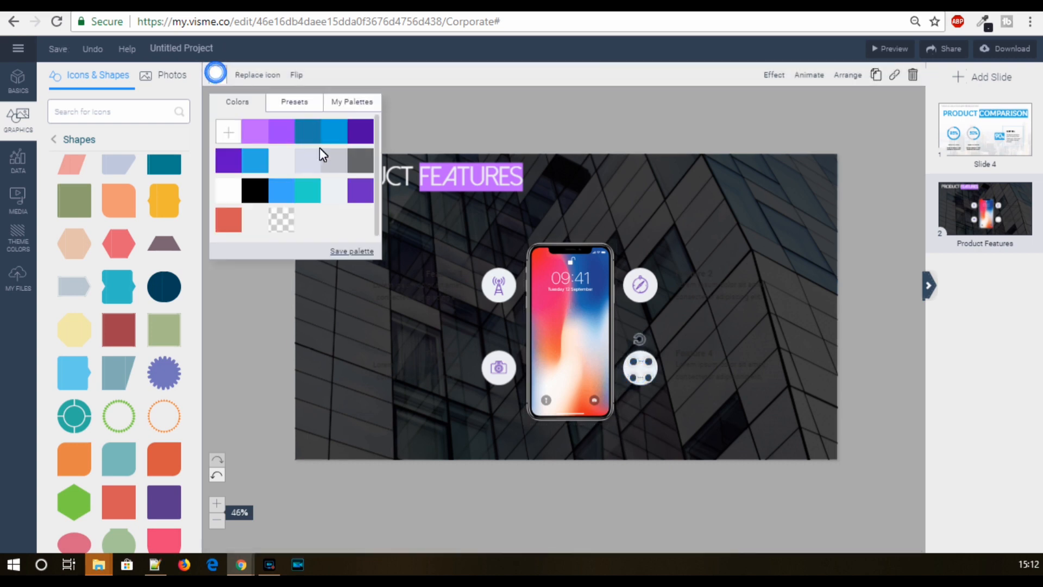
left_click(358, 136)
left_click(868, 338)
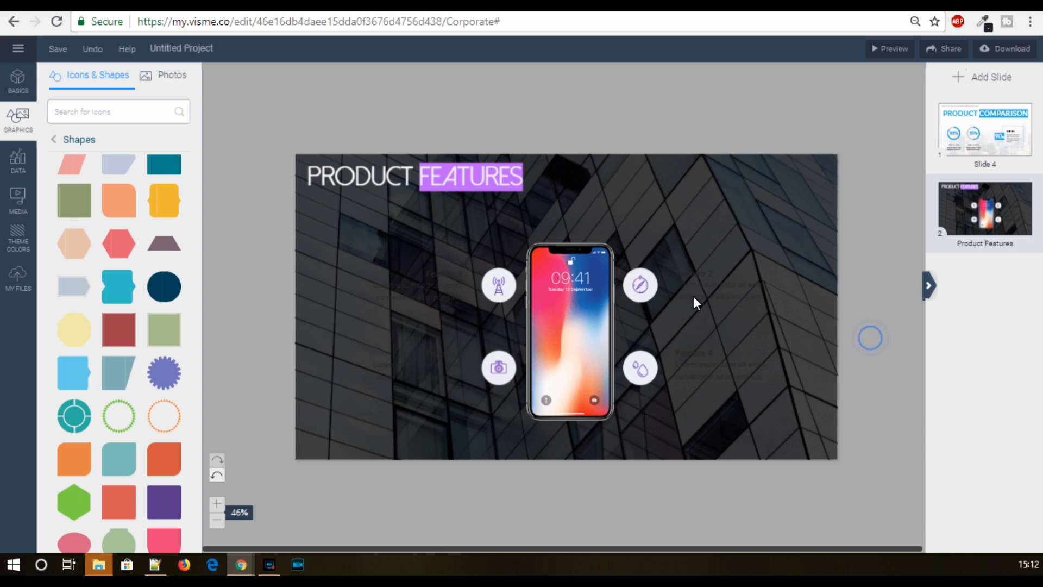
- Change the font of the Lorem ipsum description beside the antenna icon to Montserrat
left_click(427, 290)
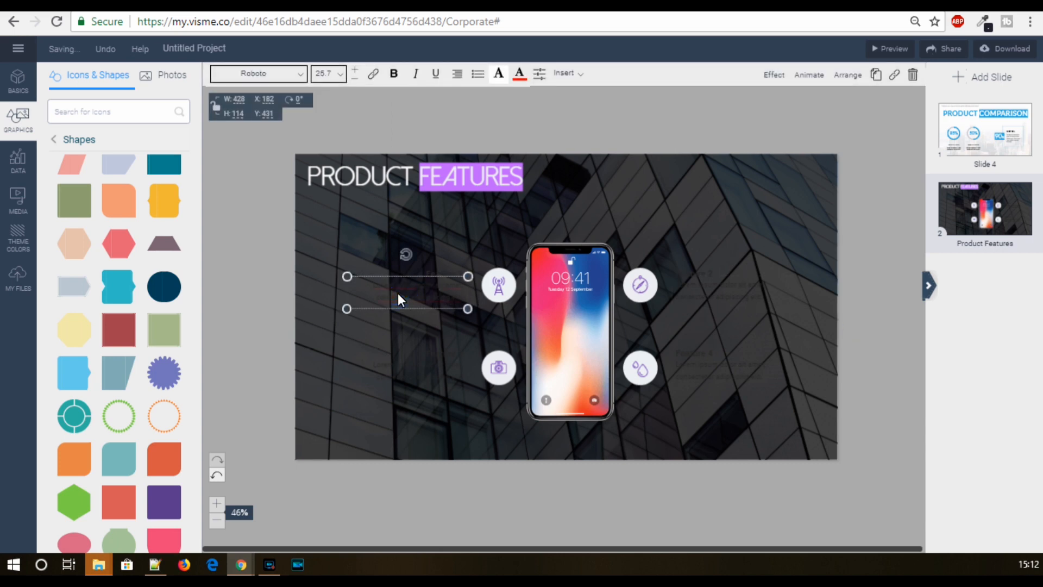
double_click(398, 293)
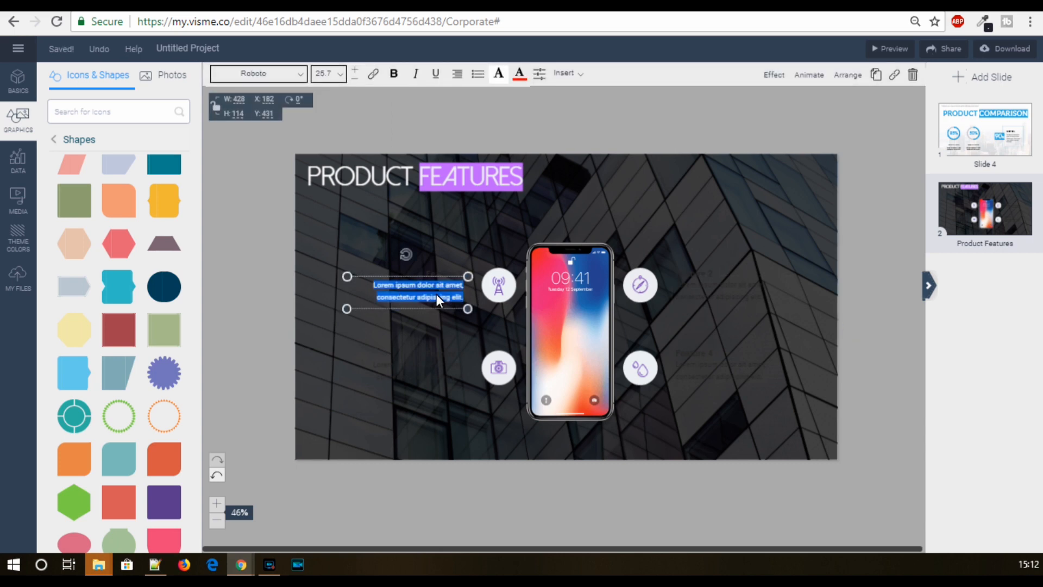
left_click(293, 72)
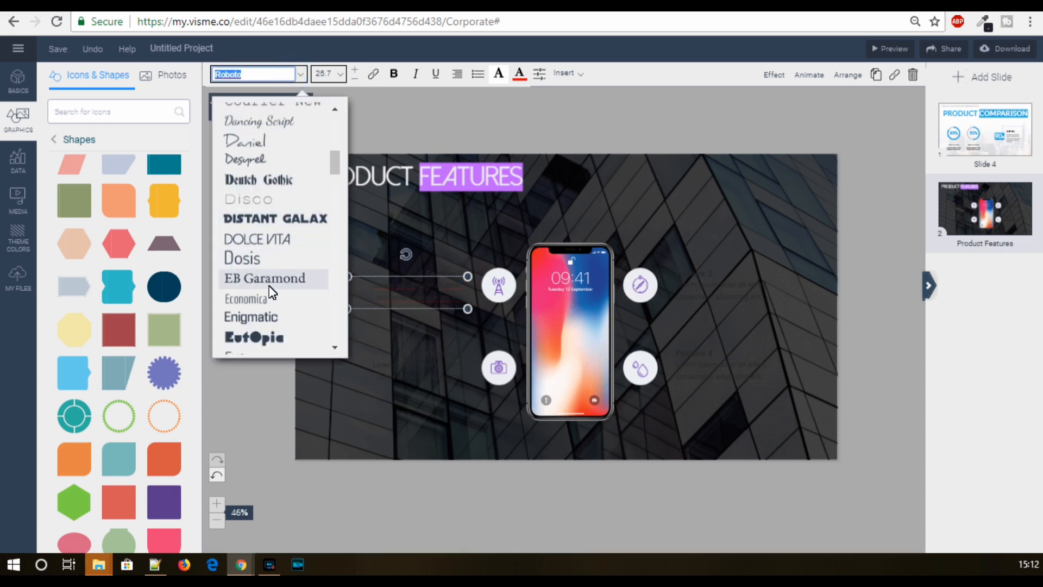
scroll(271, 292, "down", 10)
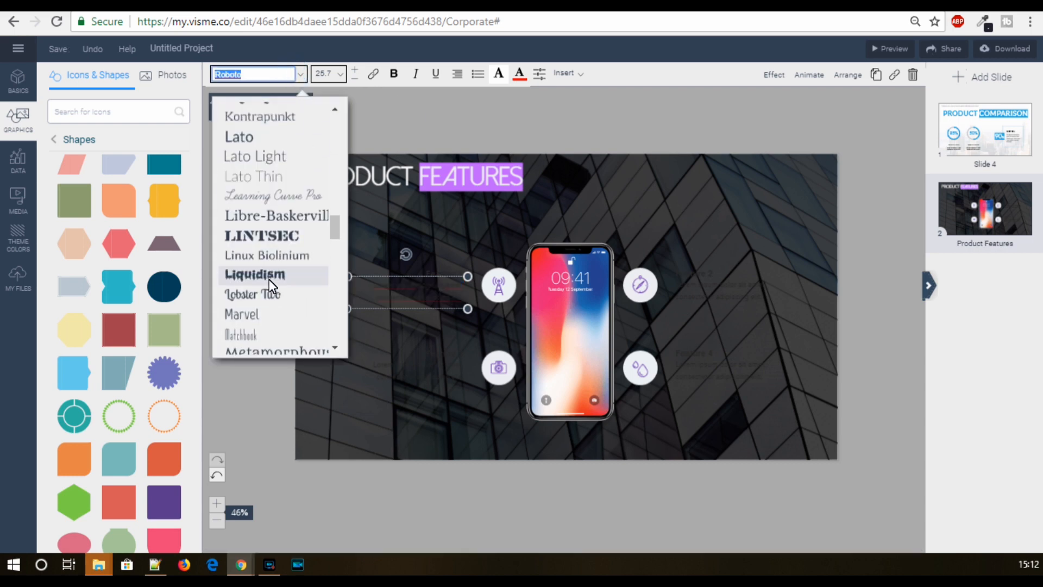
scroll(269, 279, "down", 5)
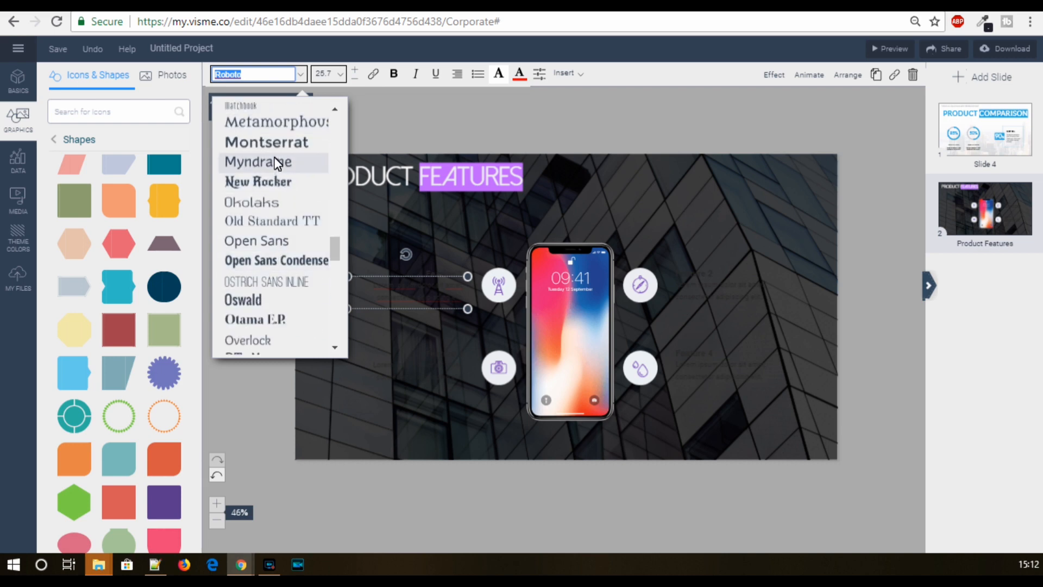
left_click(275, 143)
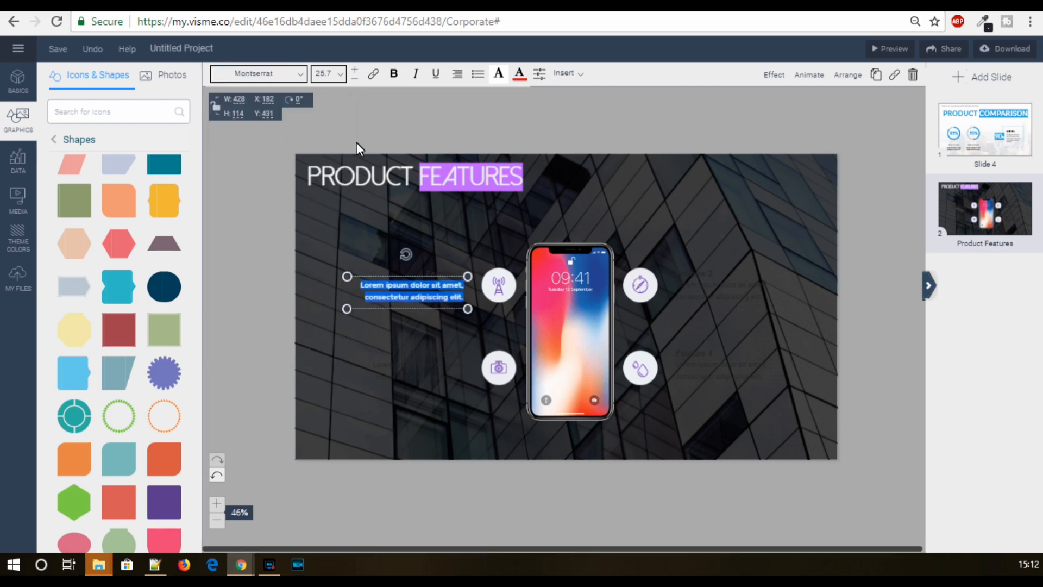
- Set the font color of the description beside the antenna icon to white
left_click(520, 74)
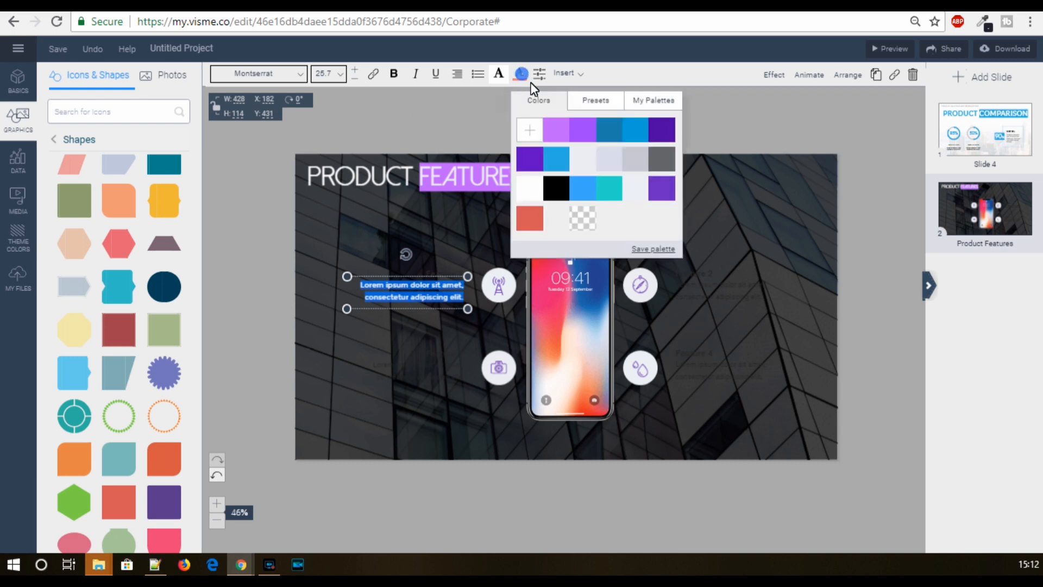
left_click(631, 188)
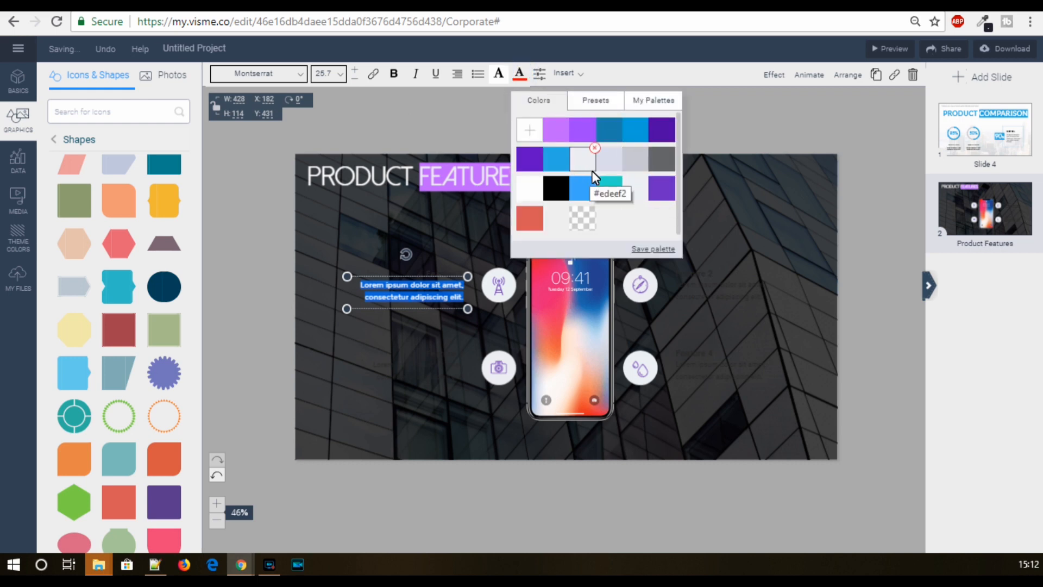
left_click(523, 191)
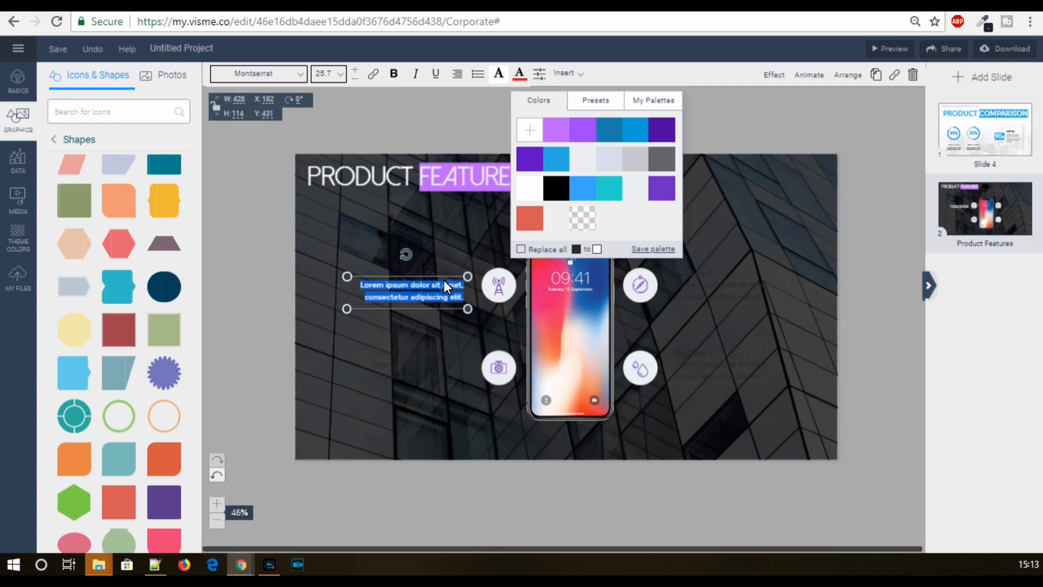
- Change the Feature 1 heading's font to Dolce Vita and set its size to 34
left_click(272, 288)
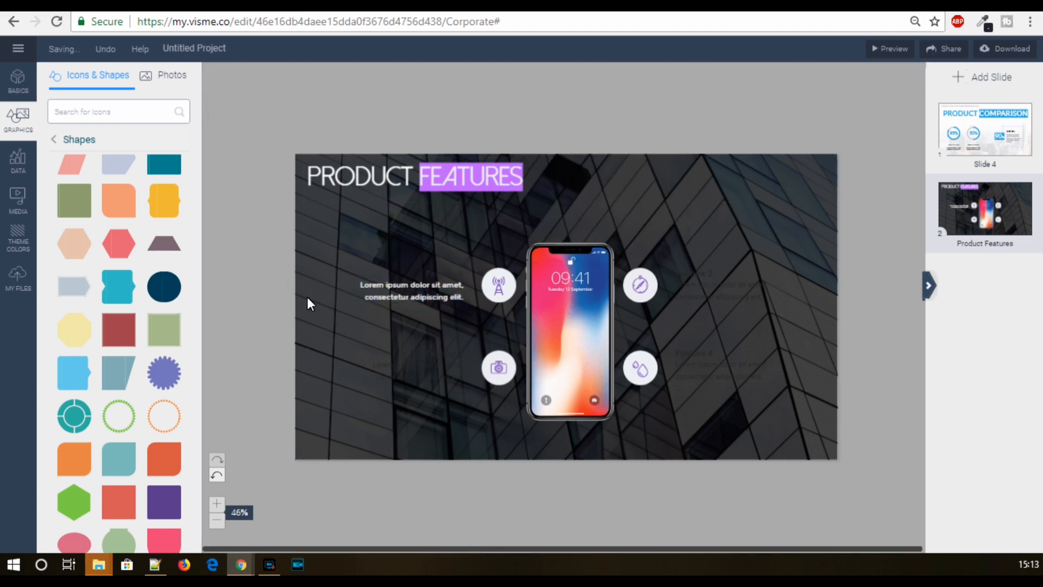
left_click(416, 268)
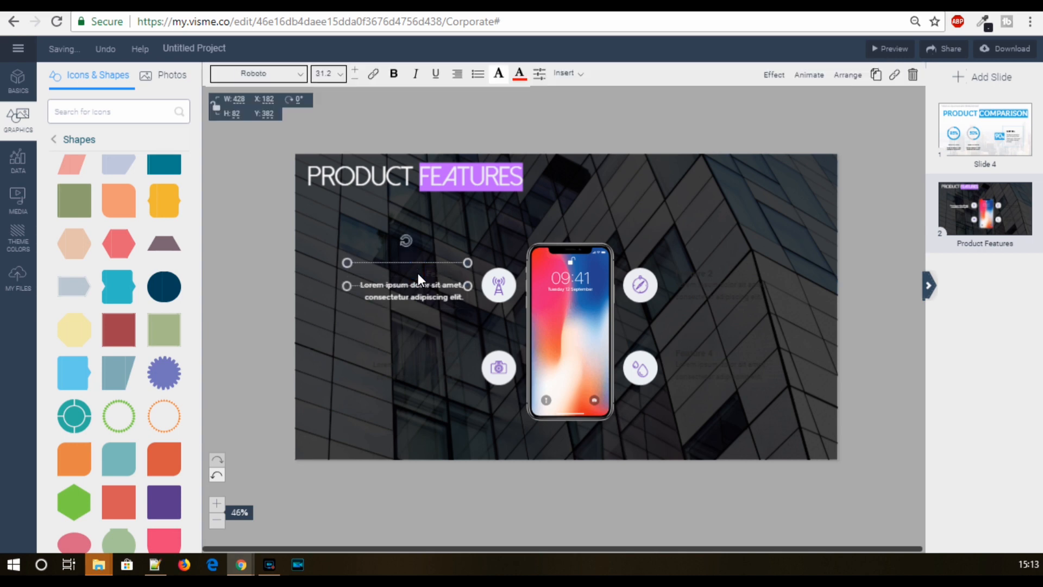
double_click(418, 273)
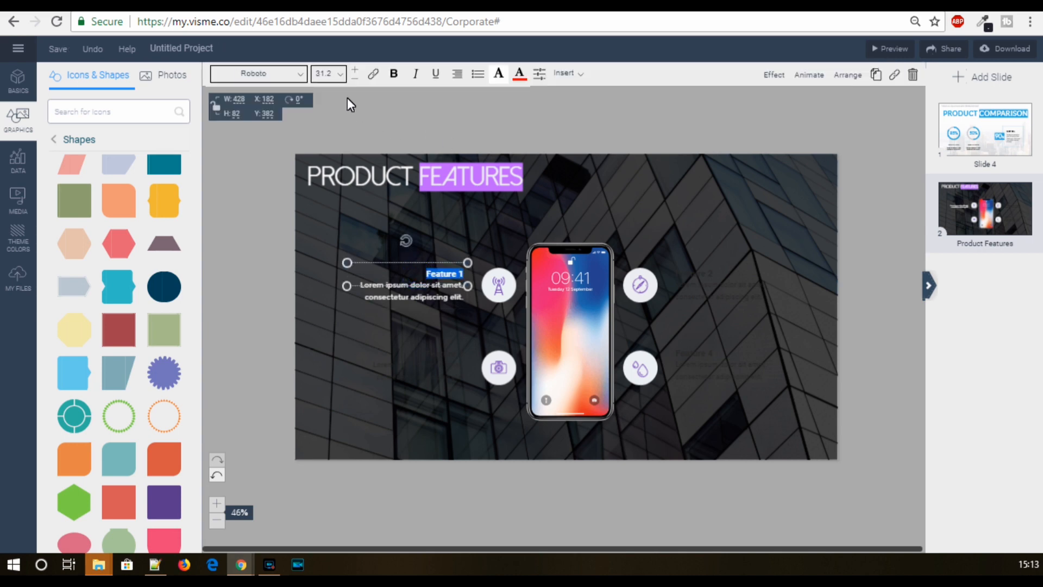
left_click(297, 73)
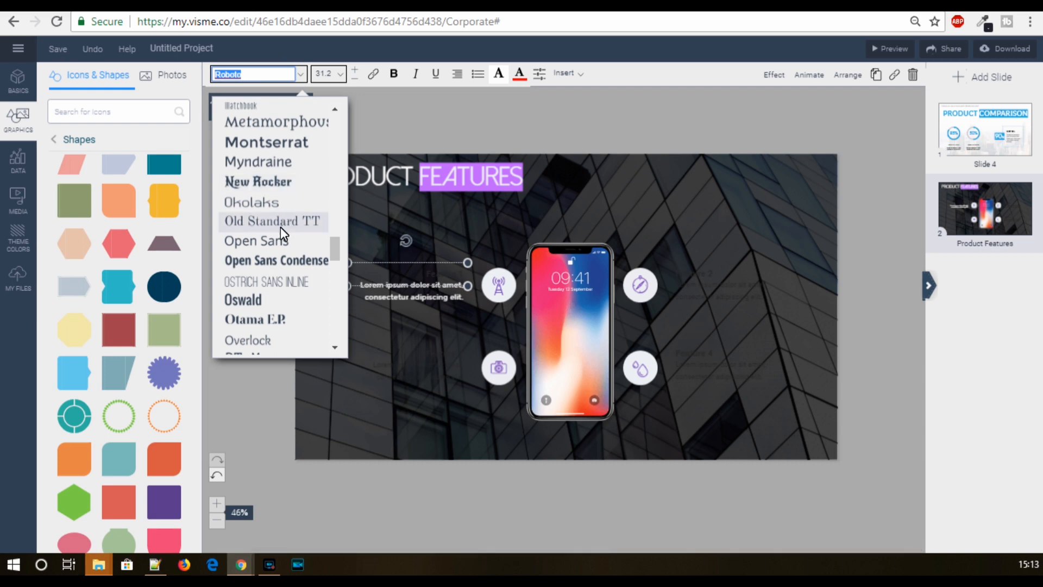
scroll(281, 227, "up", 10)
scroll(280, 228, "up", 4)
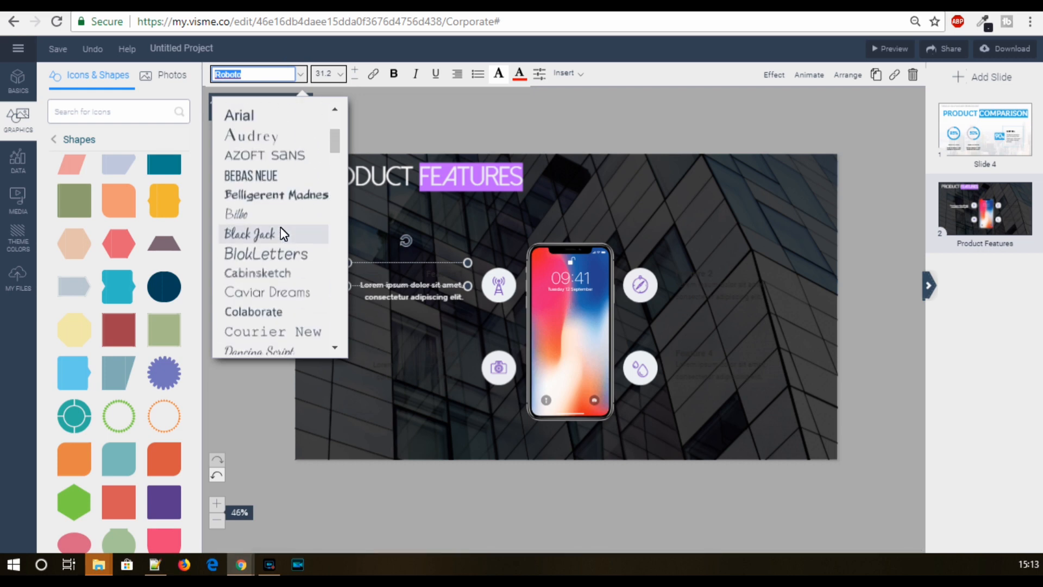
scroll(281, 228, "down", 6)
scroll(281, 230, "up", 7)
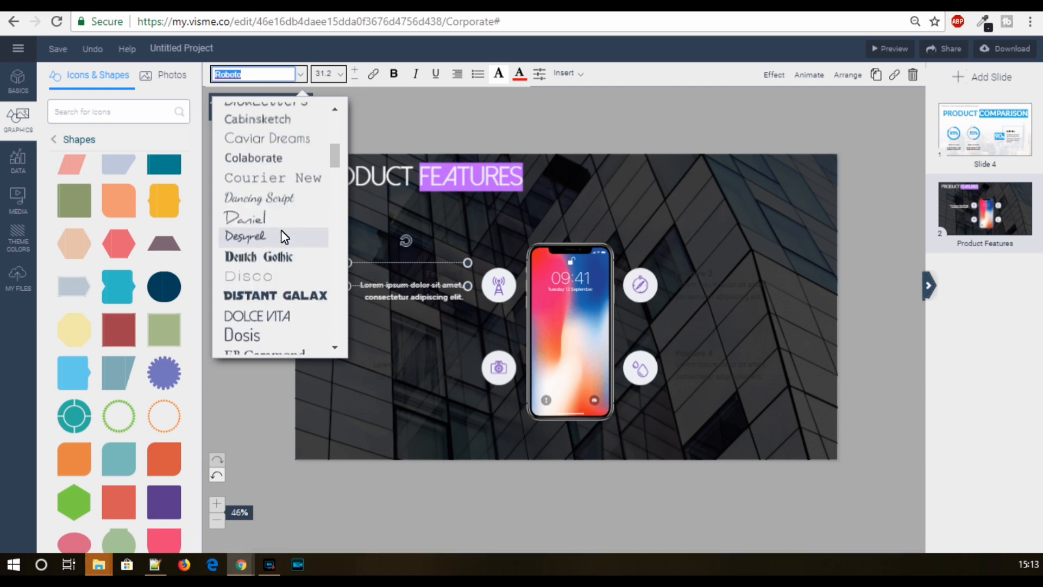
scroll(281, 230, "up", 3)
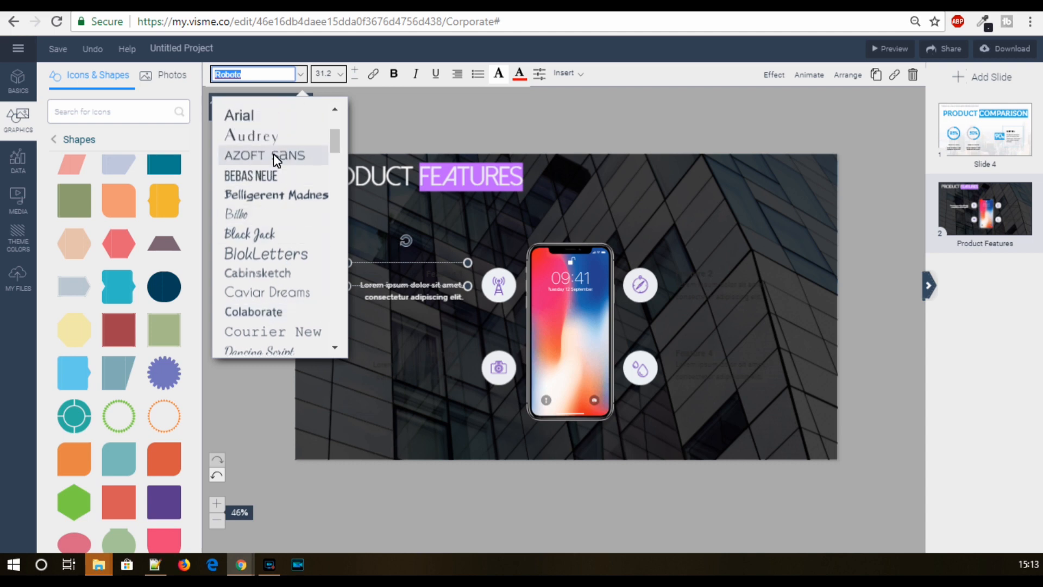
scroll(275, 243, "down", 10)
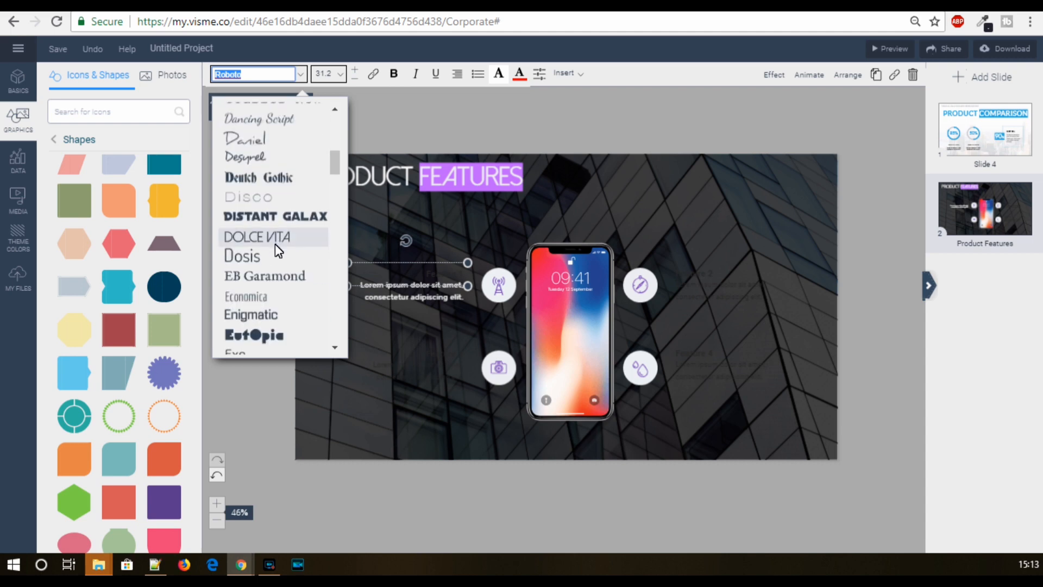
left_click(276, 165)
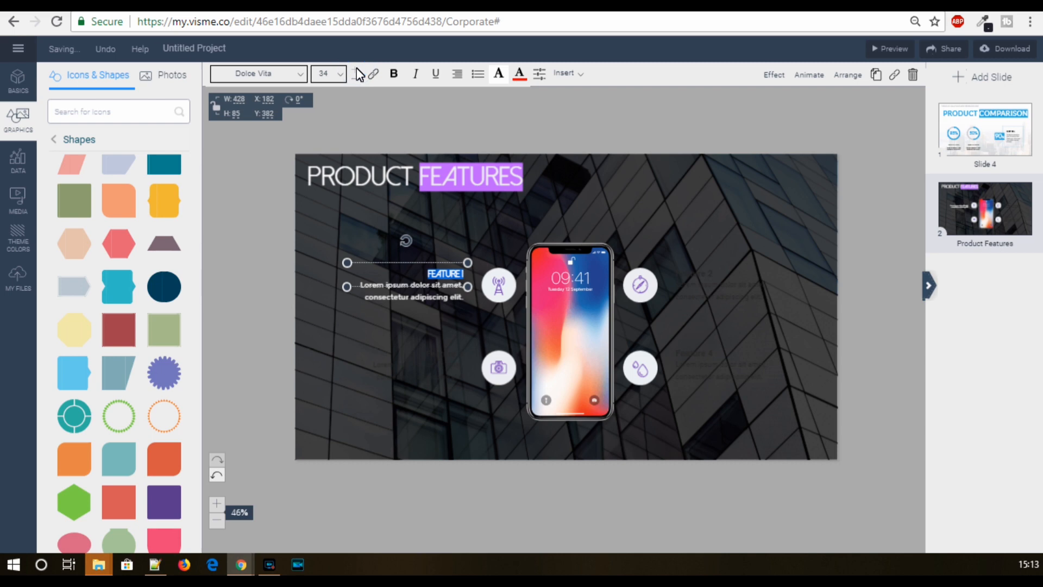
- Change the Feature 3 heading's font to Dolce Vita and set its font color to white
left_click(441, 348)
double_click(437, 354)
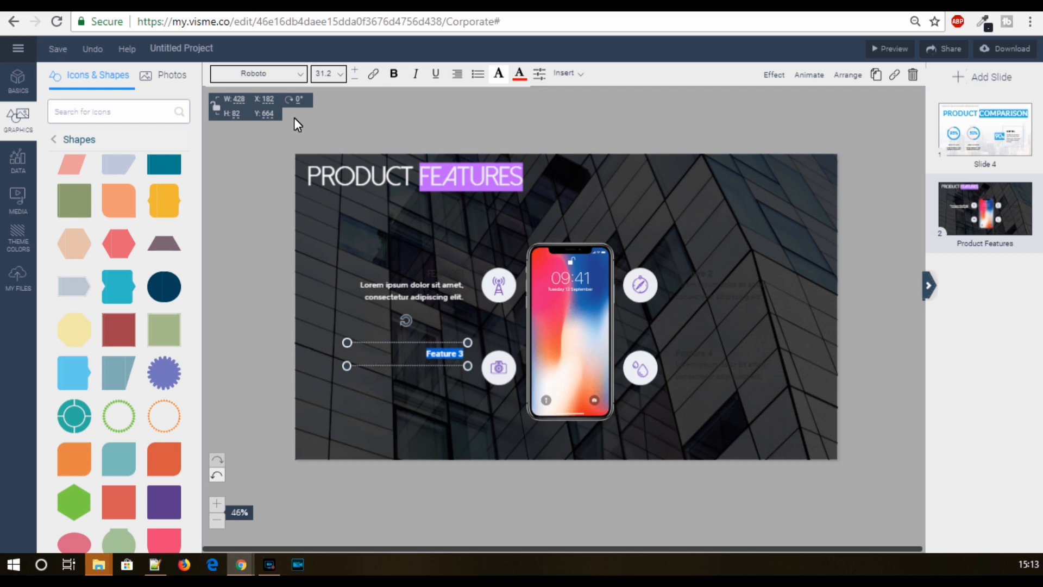
left_click(297, 73)
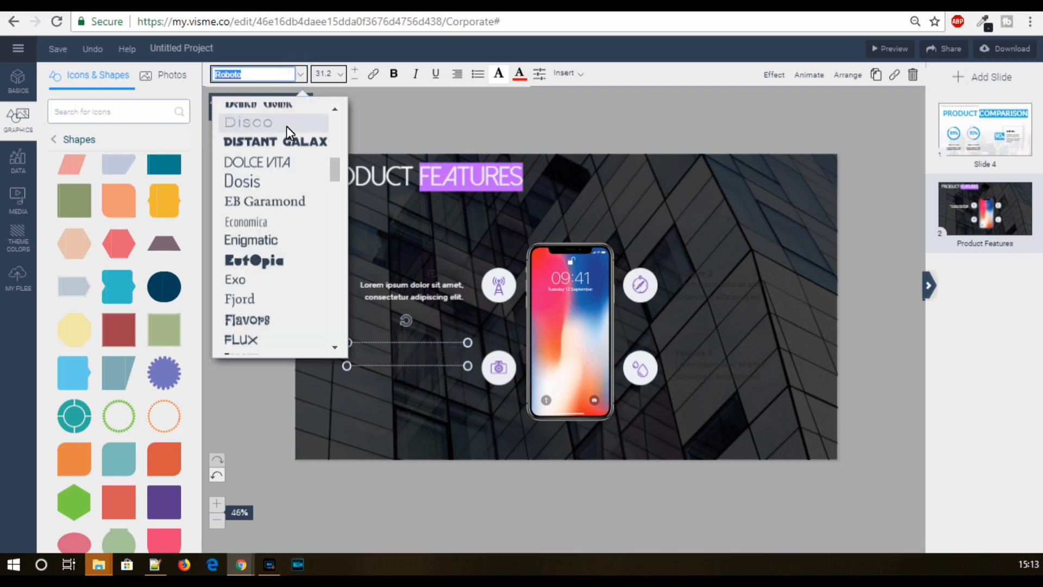
left_click(279, 162)
left_click(519, 74)
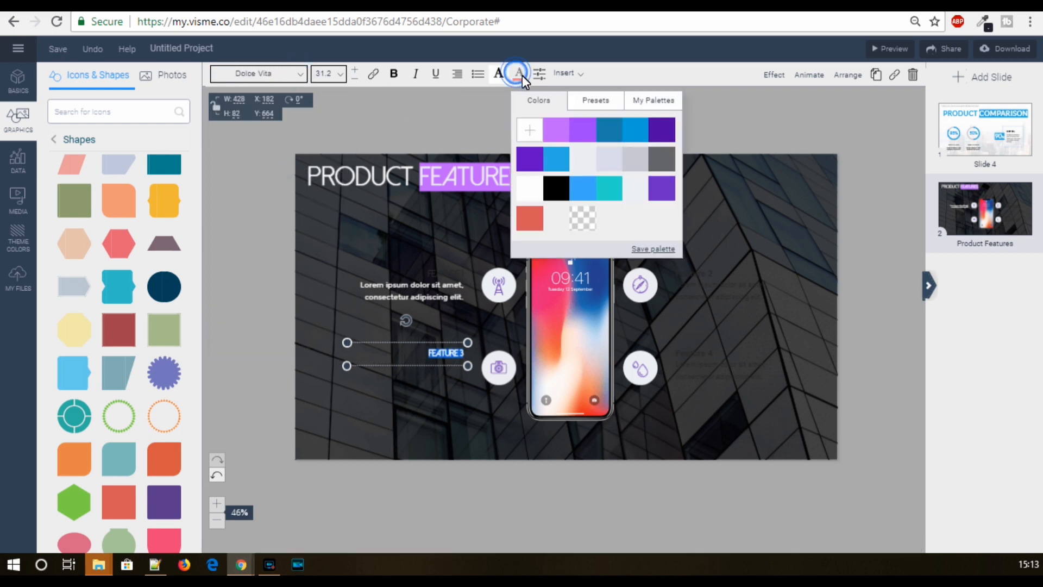
left_click(529, 190)
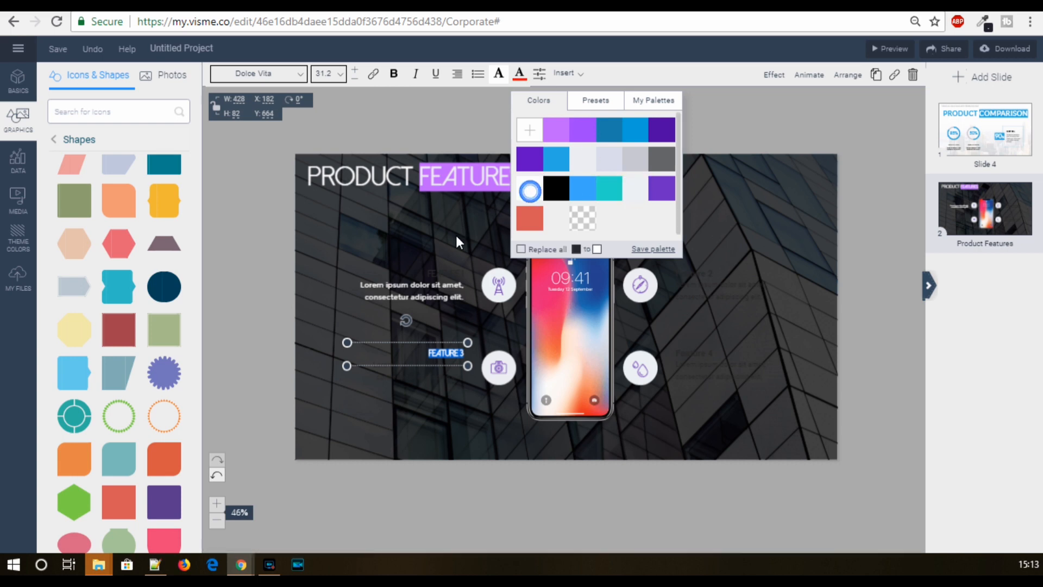
- Set the font color of the Feature 1 heading to white
left_click(442, 272)
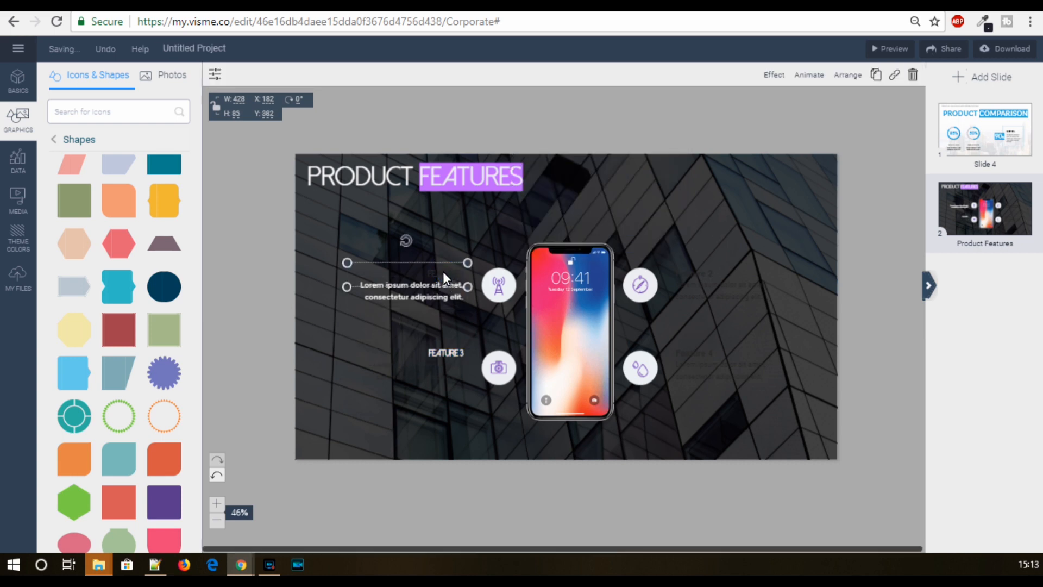
left_click(441, 273)
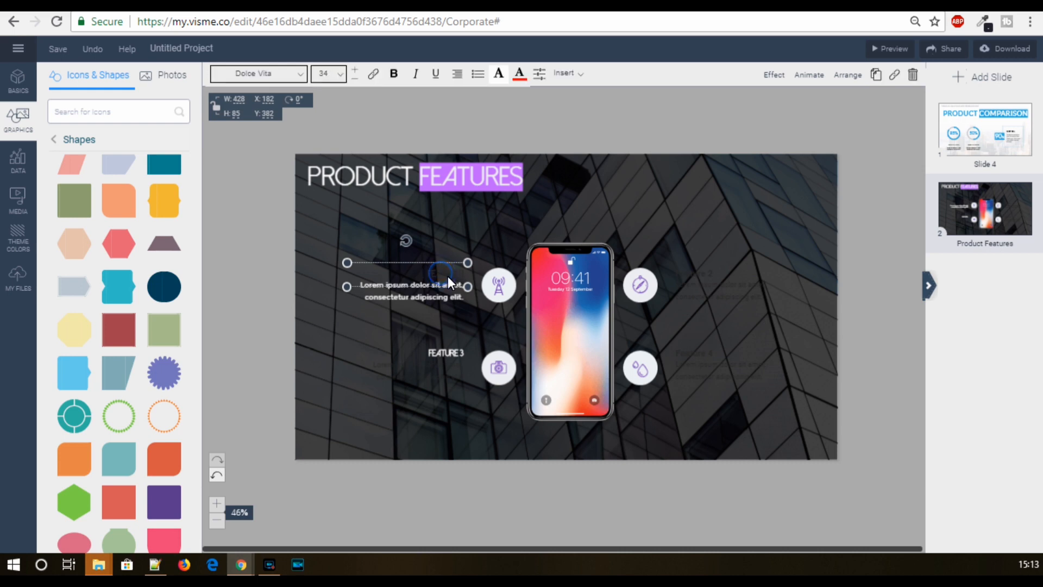
double_click(448, 276)
left_click(520, 73)
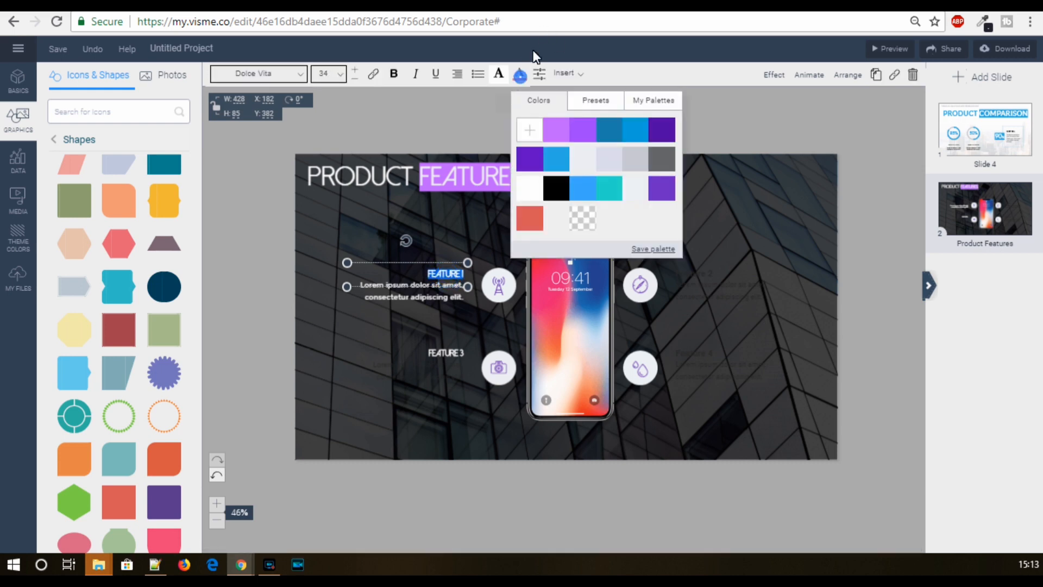
left_click(536, 187)
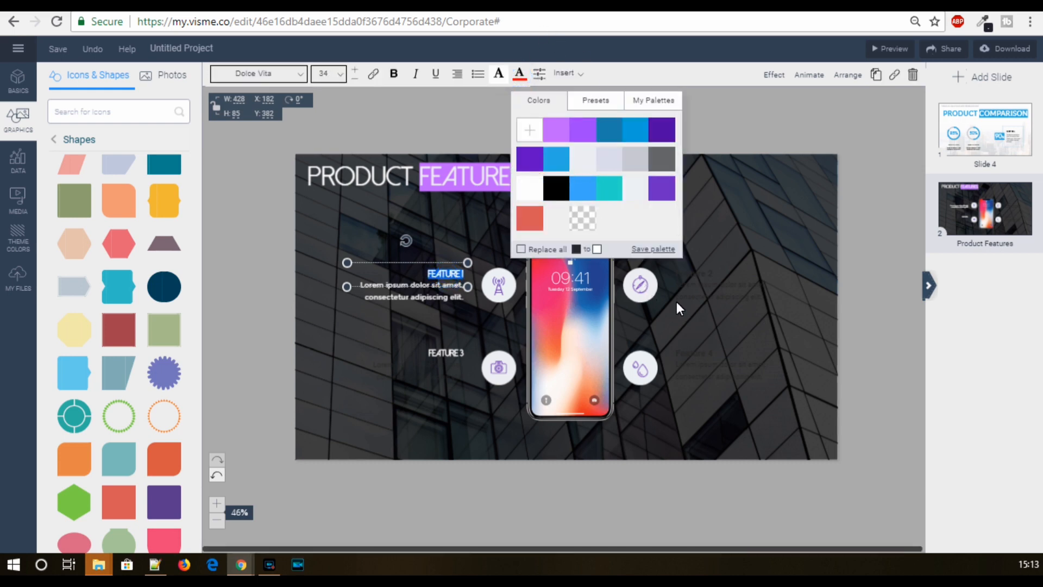
- Change the Lorem ipsum description beside the camera icon to the Montserrat font and color it white
left_click(439, 380)
left_click(416, 373)
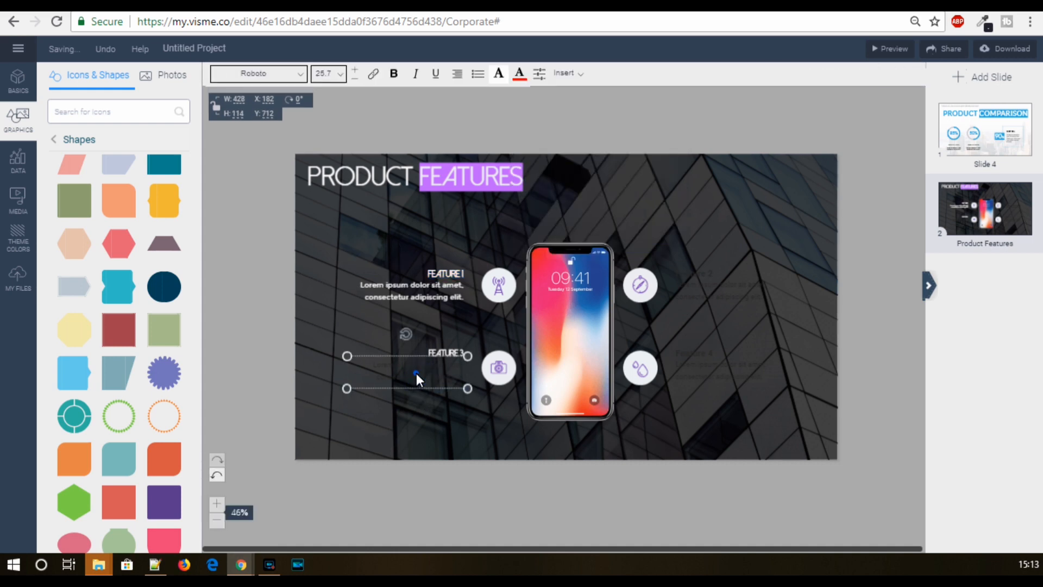
triple_click(416, 373)
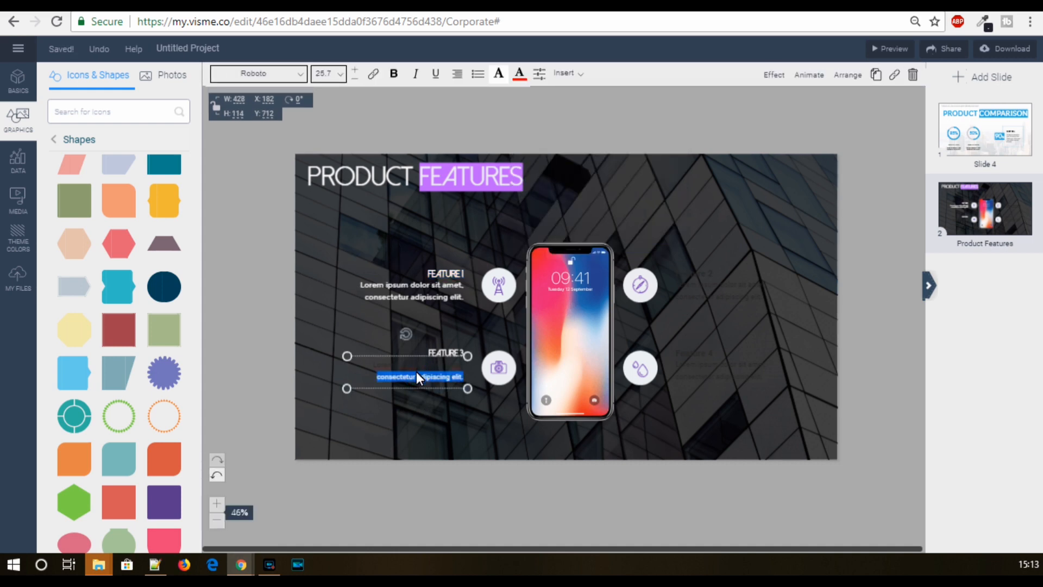
key("ctrl+a")
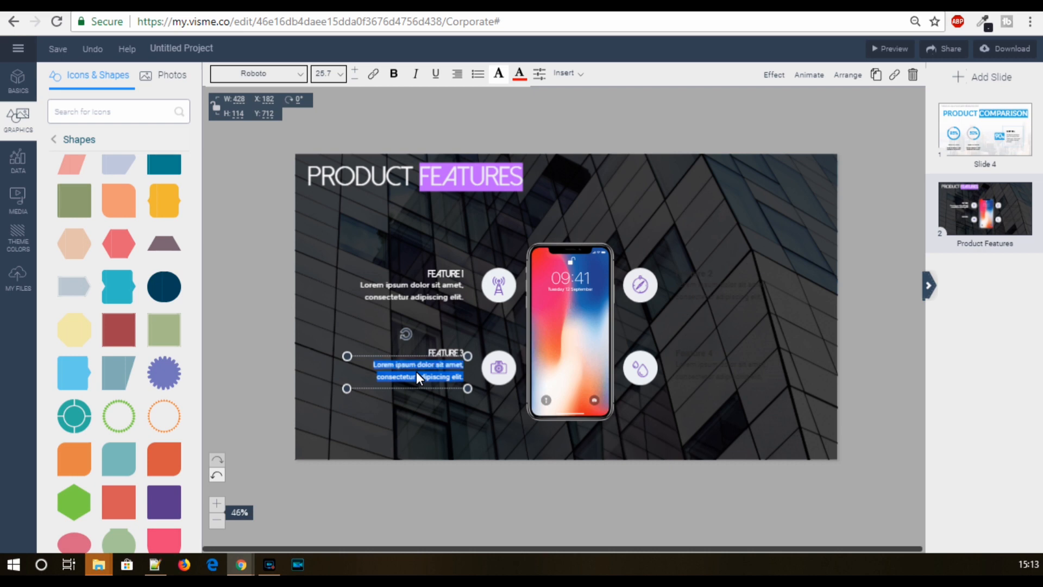
left_click(298, 74)
scroll(283, 224, "down", 10)
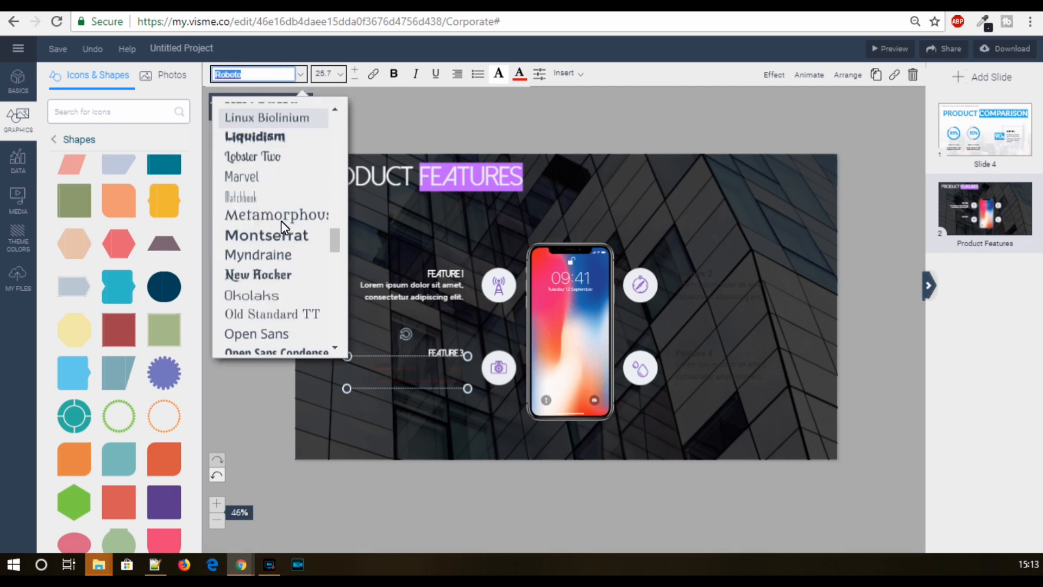
scroll(282, 221, "down", 5)
scroll(280, 217, "up", 5)
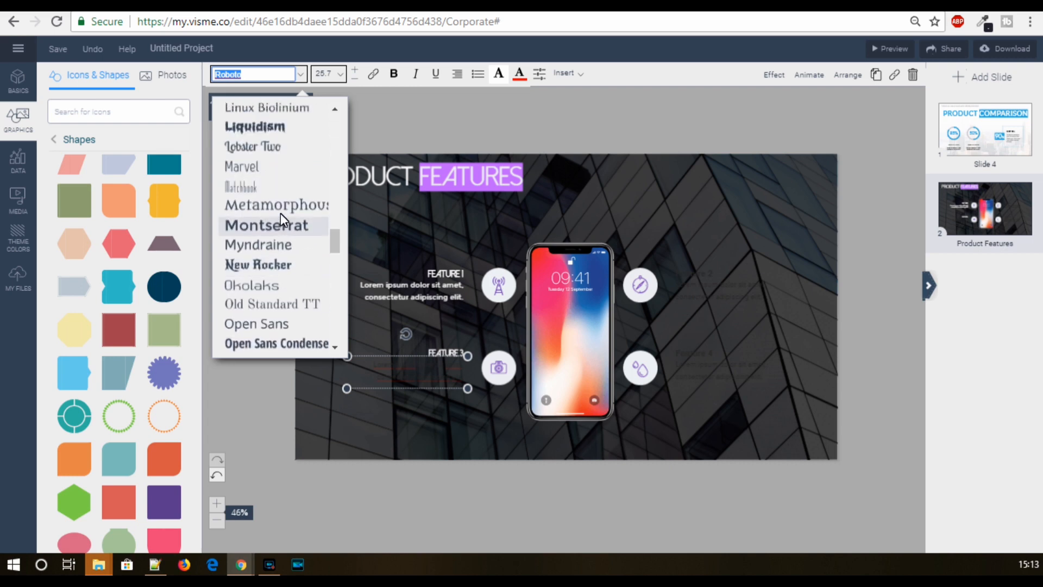
scroll(281, 217, "up", 1)
left_click(275, 297)
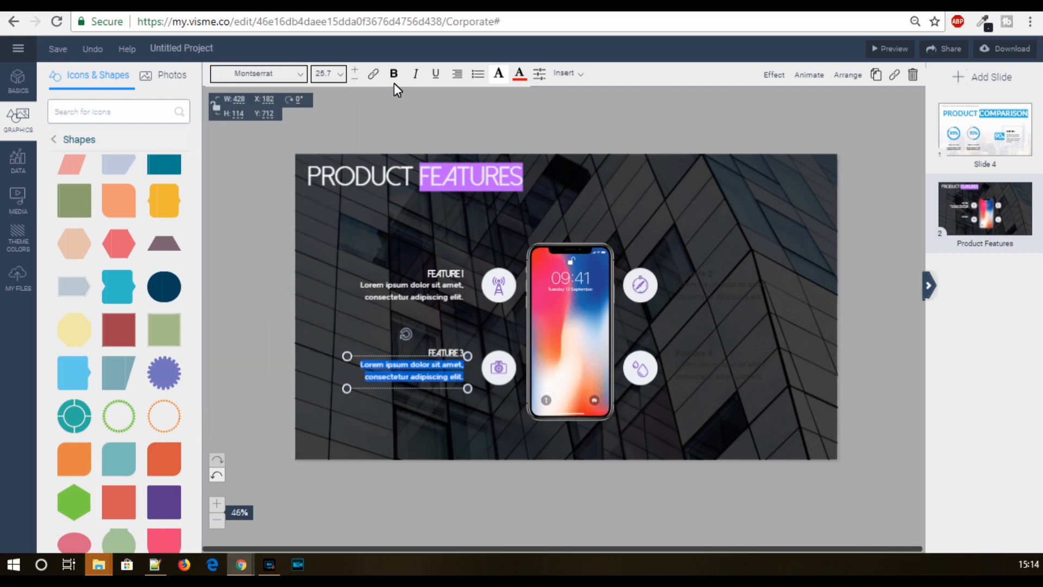
left_click(517, 73)
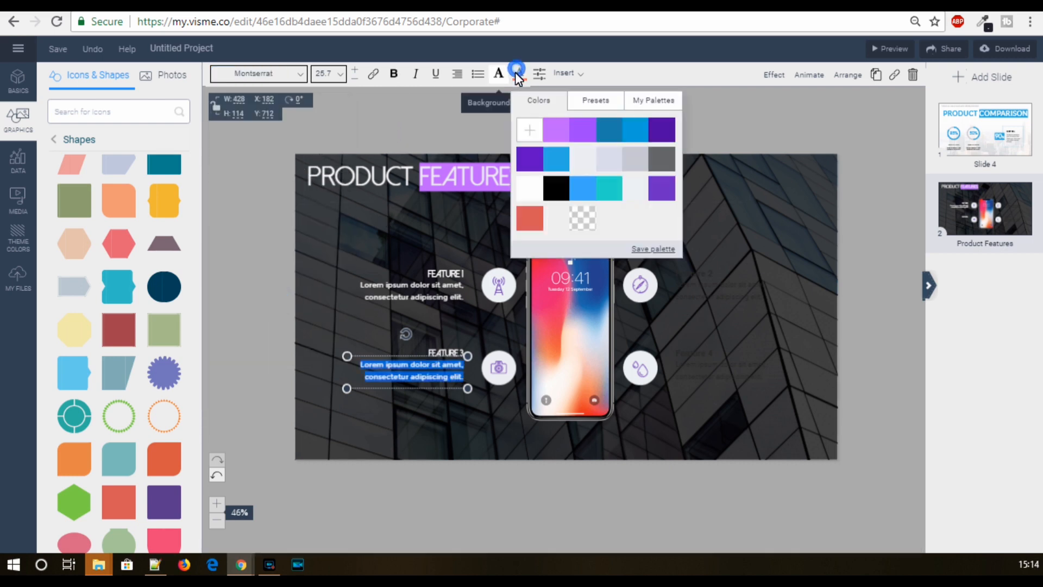
left_click(530, 184)
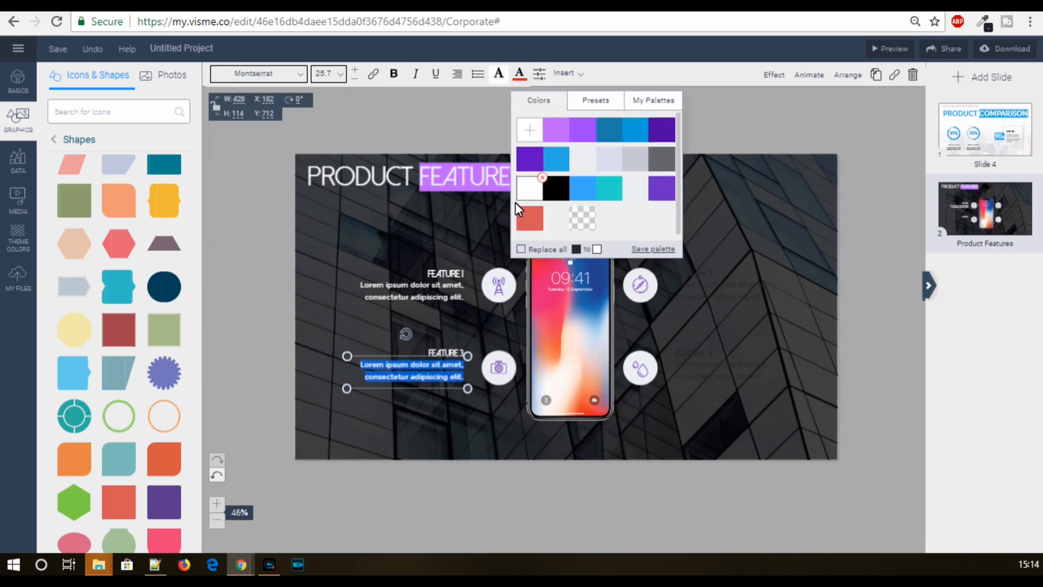
- Set the font size of the Feature 3 heading to 34
left_click(444, 351)
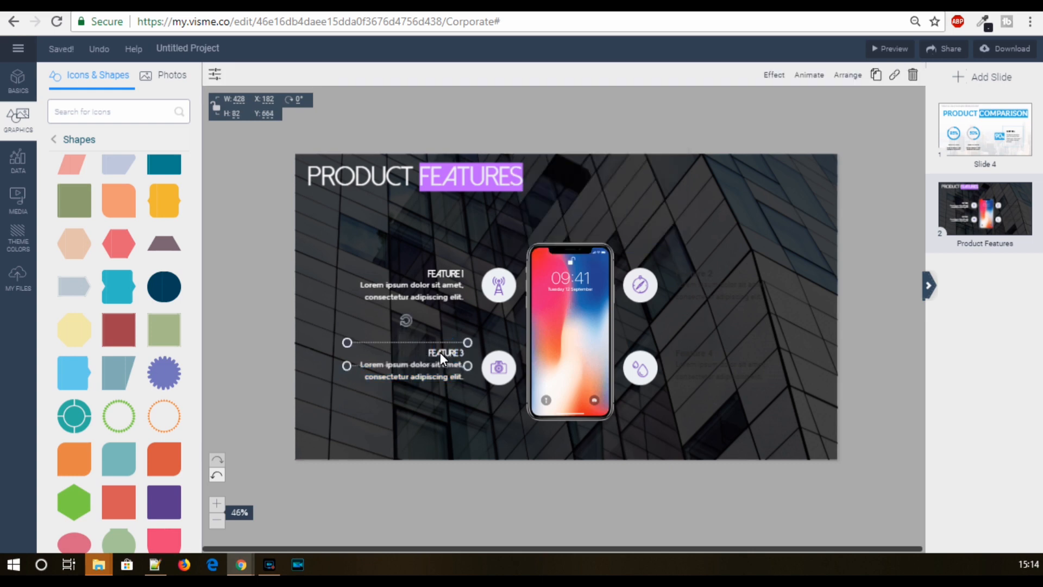
left_click(440, 352)
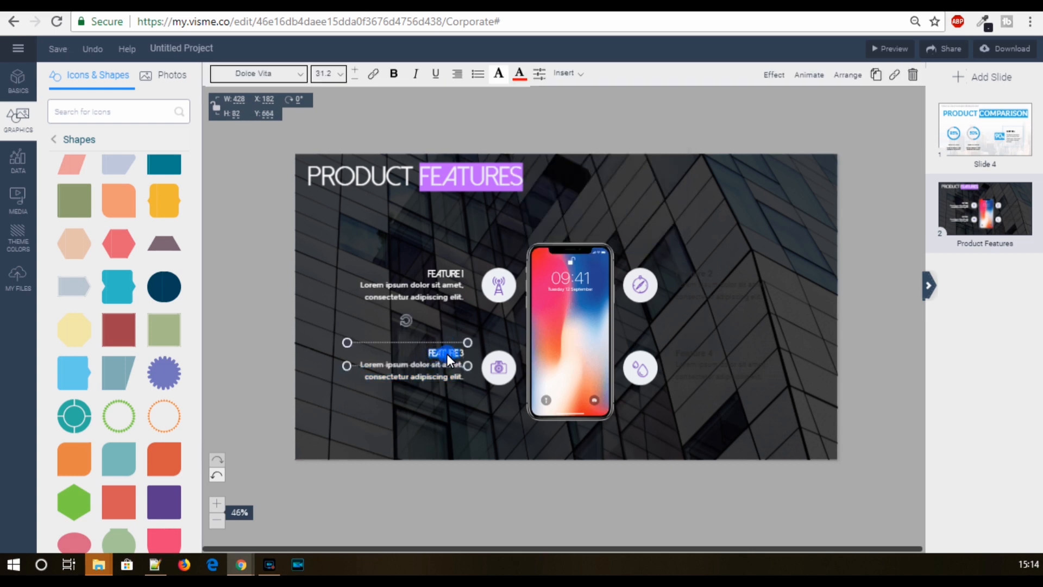
double_click(447, 353)
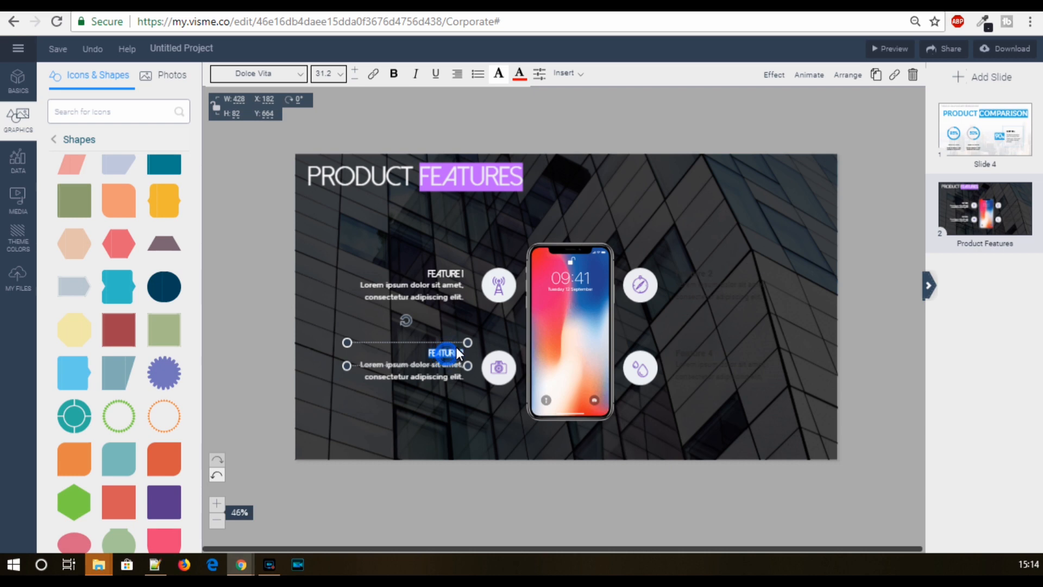
left_click(353, 68)
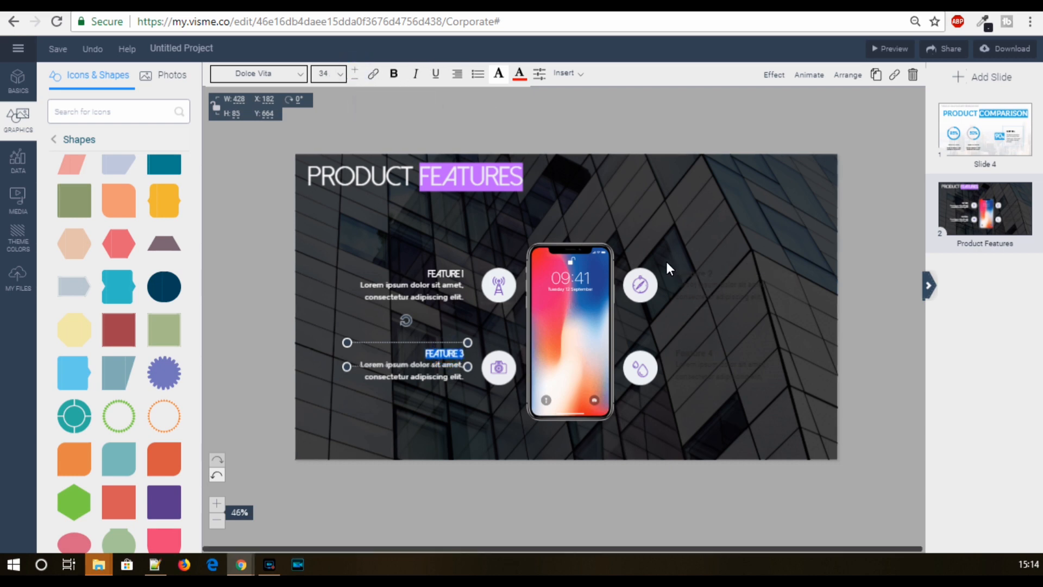
- Format the Feature 2 heading beside the compass icon in Dolce Vita, size 34, with white font color
left_click(697, 275)
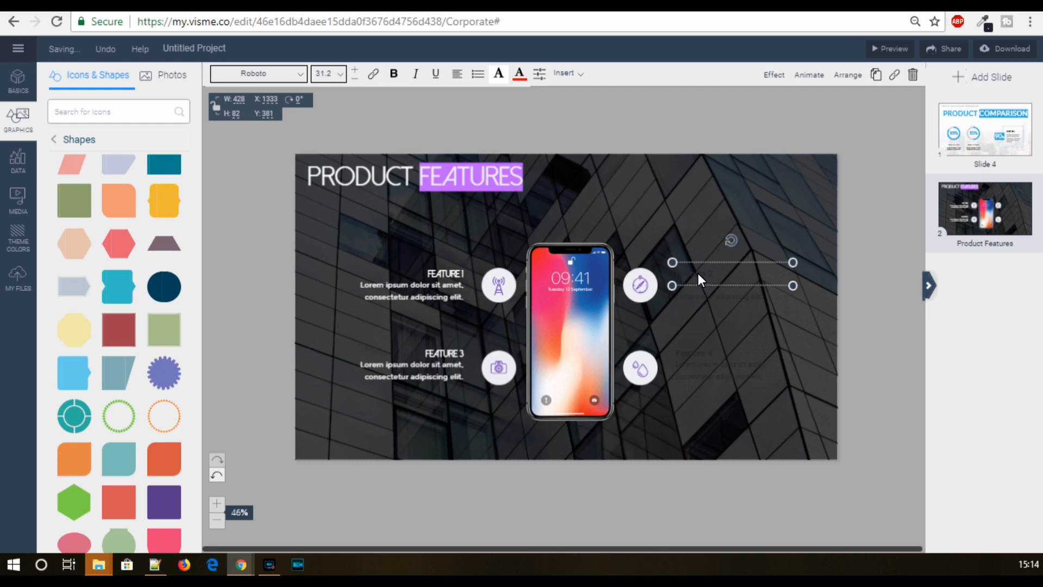
double_click(697, 272)
left_click(301, 74)
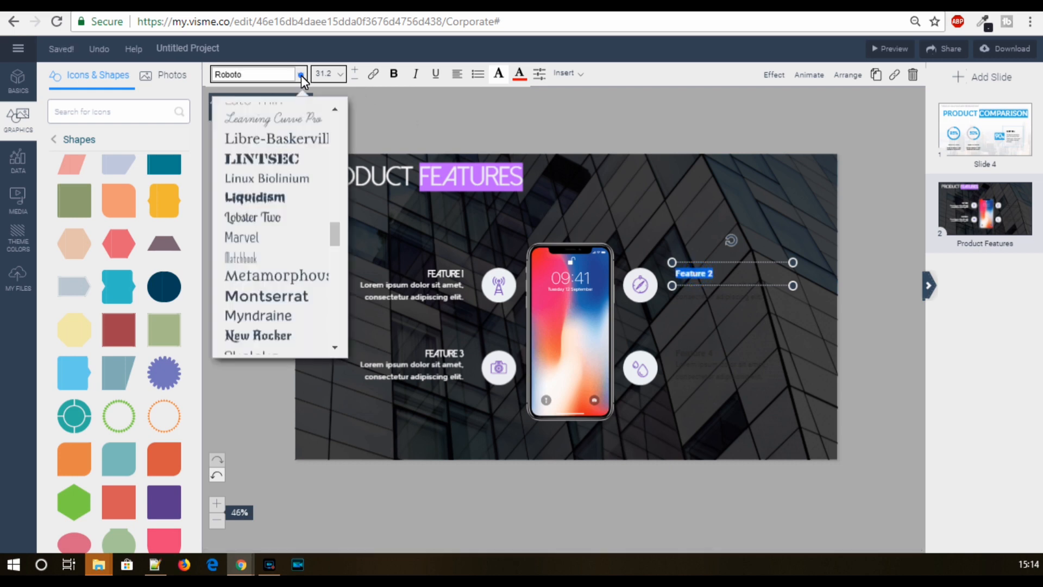
scroll(269, 187, "up", 10)
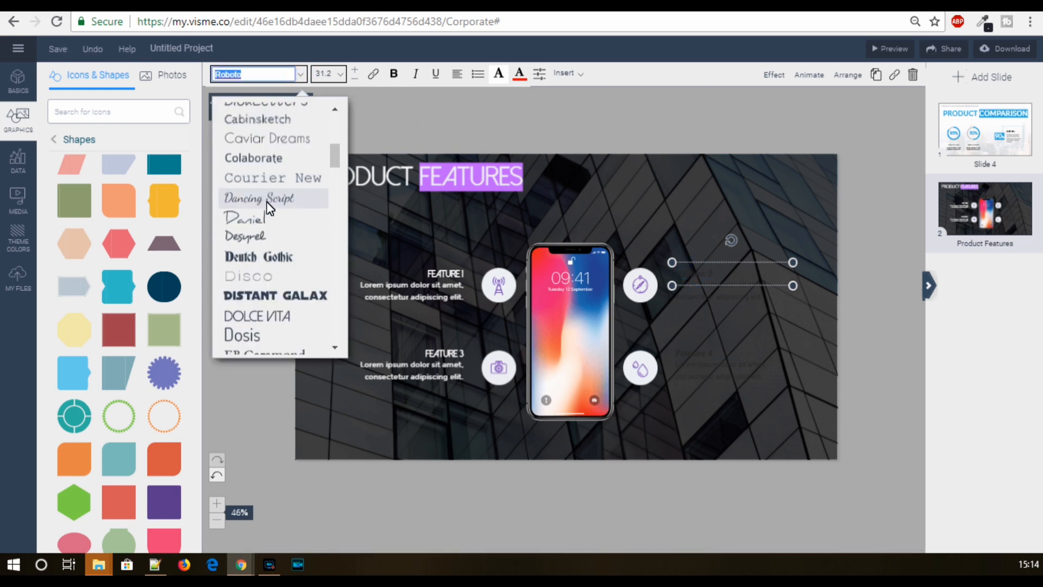
left_click(268, 312)
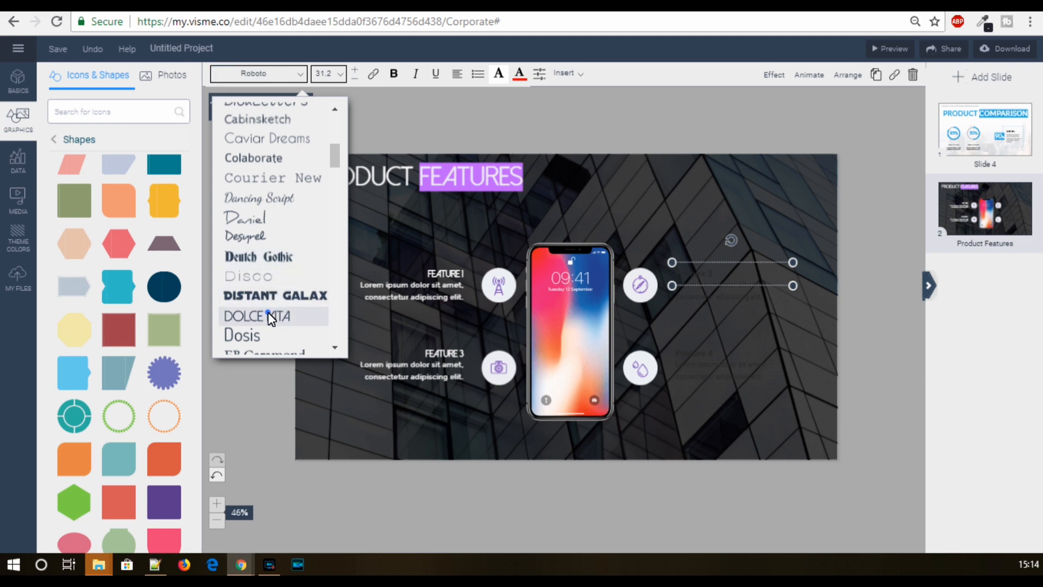
left_click(355, 69)
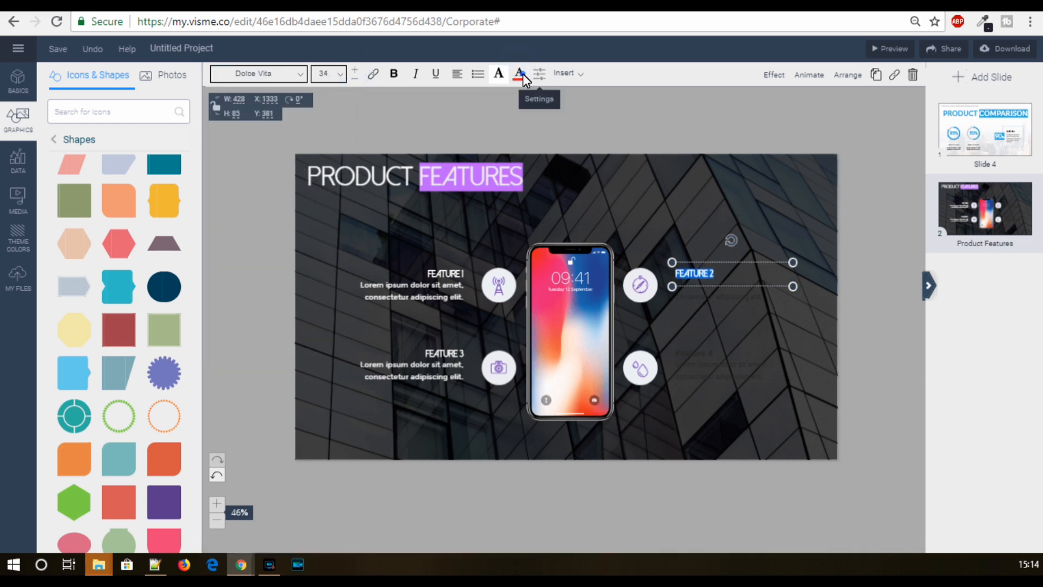
left_click(522, 72)
left_click(537, 189)
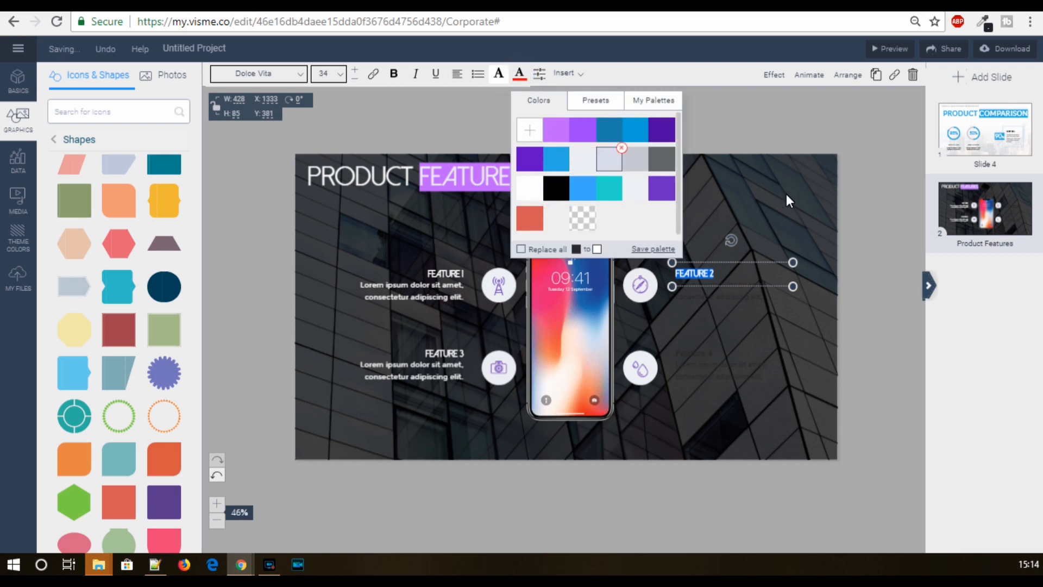
- Format the Feature 4 heading beside the water drops icon in Dolce Vita, size 34, with white font color
left_click(859, 279)
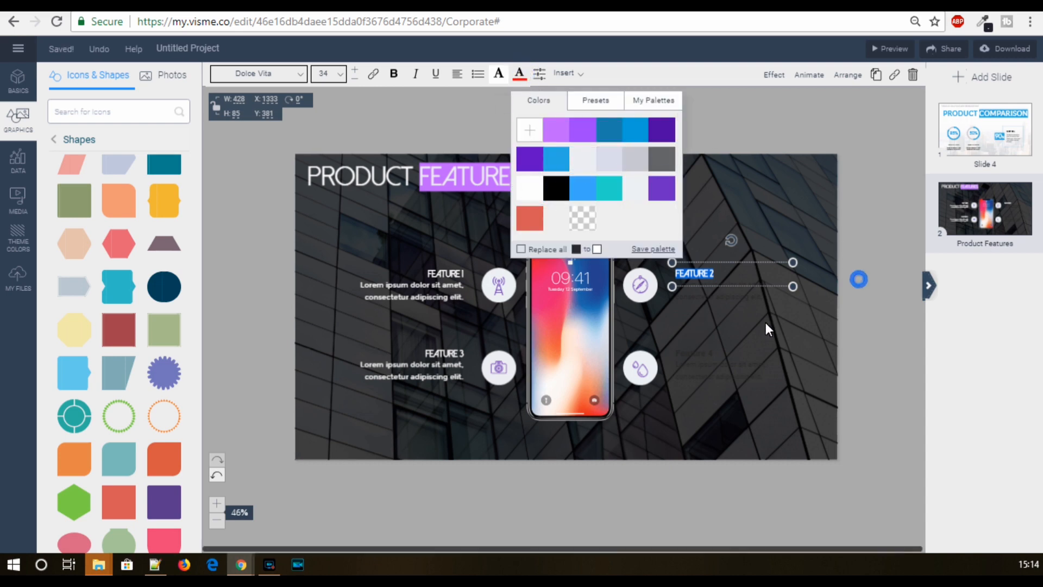
left_click(694, 357)
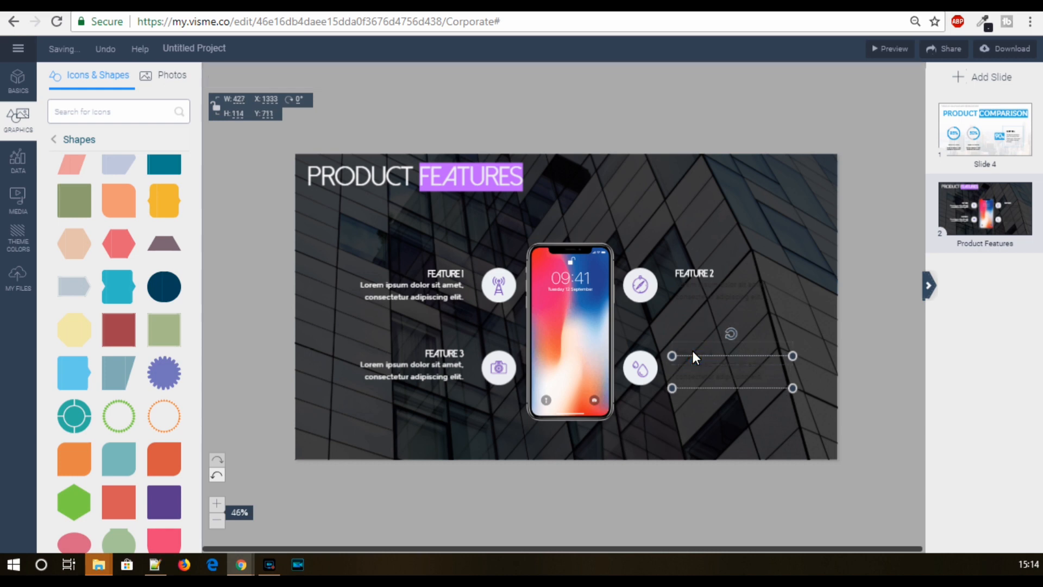
double_click(694, 354)
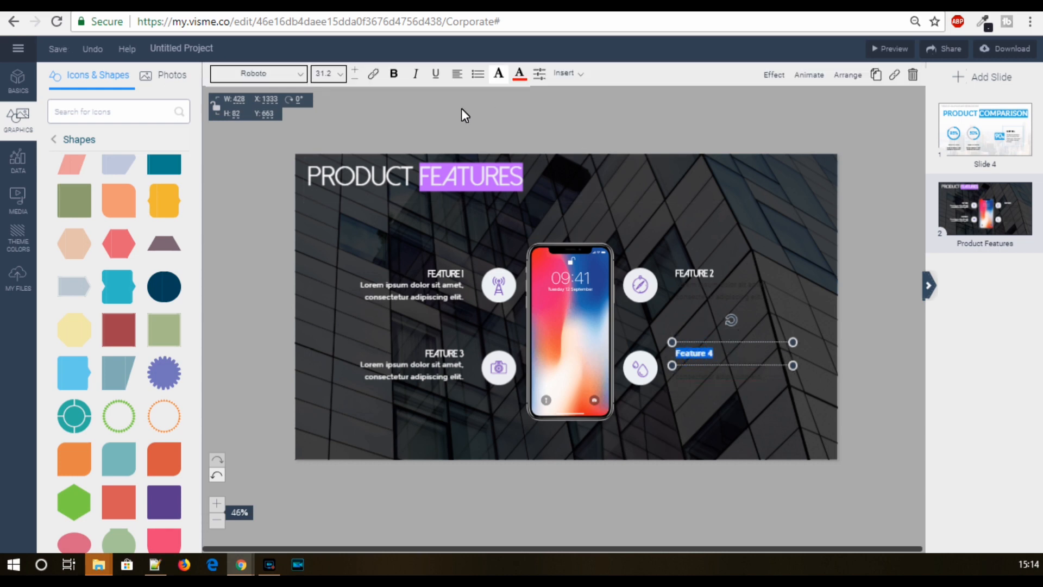
left_click(354, 70)
left_click(292, 73)
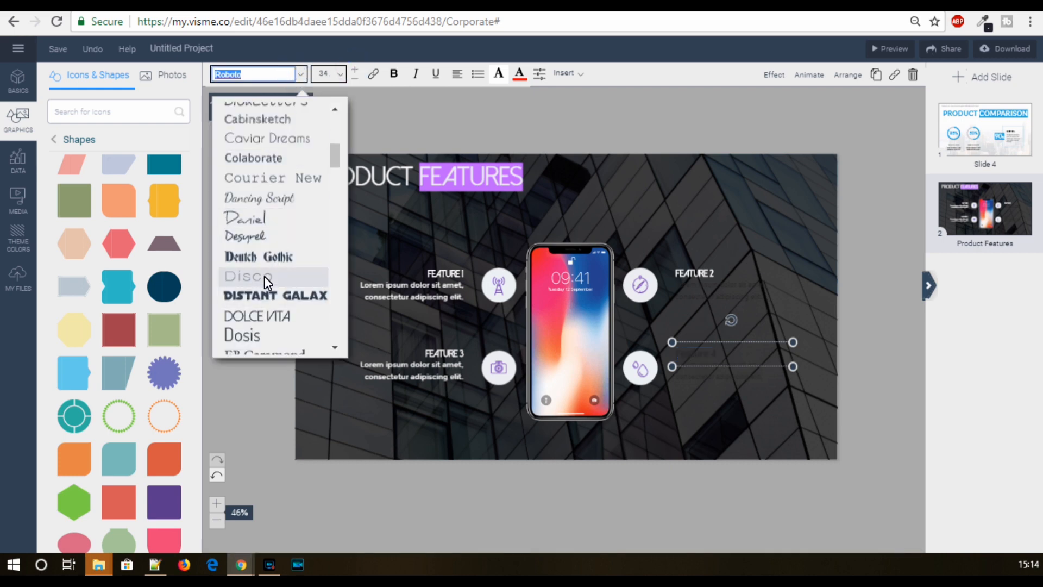
left_click(263, 313)
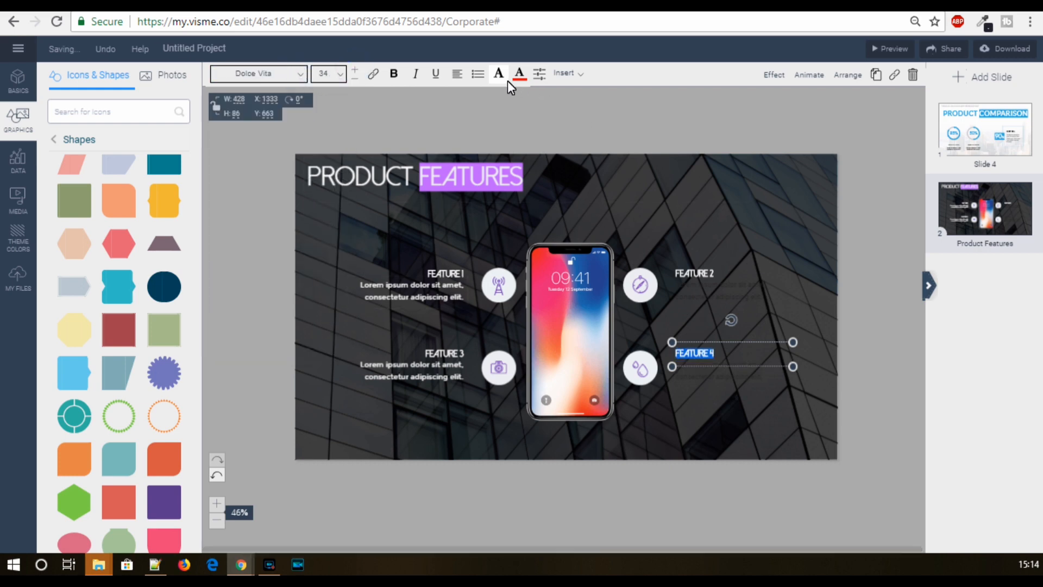
left_click(518, 68)
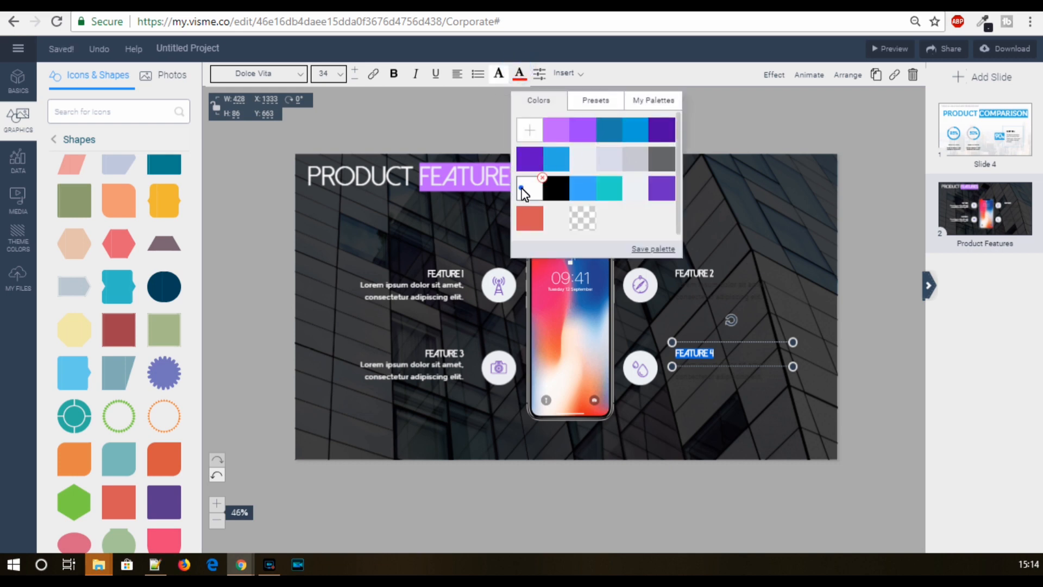
left_click(848, 344)
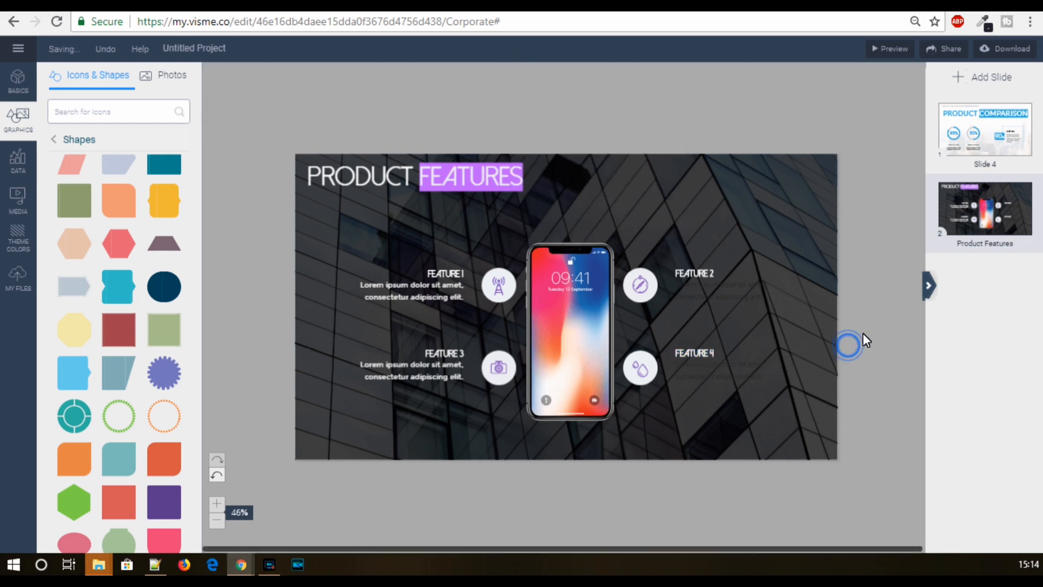
- Change the Lorem ipsum description under the Feature 4 heading to the Montserrat font and color it white
left_click(712, 379)
triple_click(712, 376)
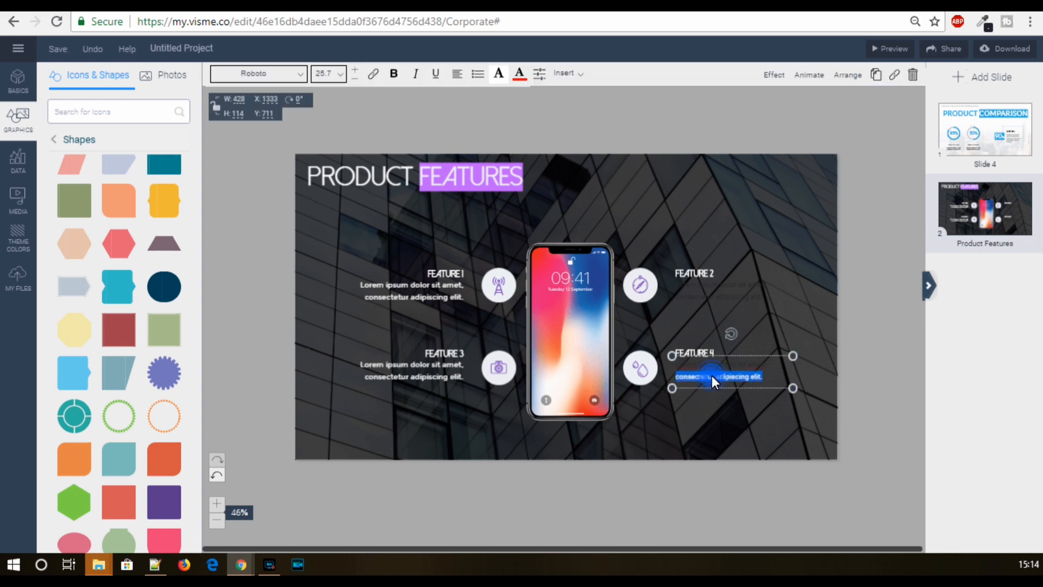
key("ctrl+a")
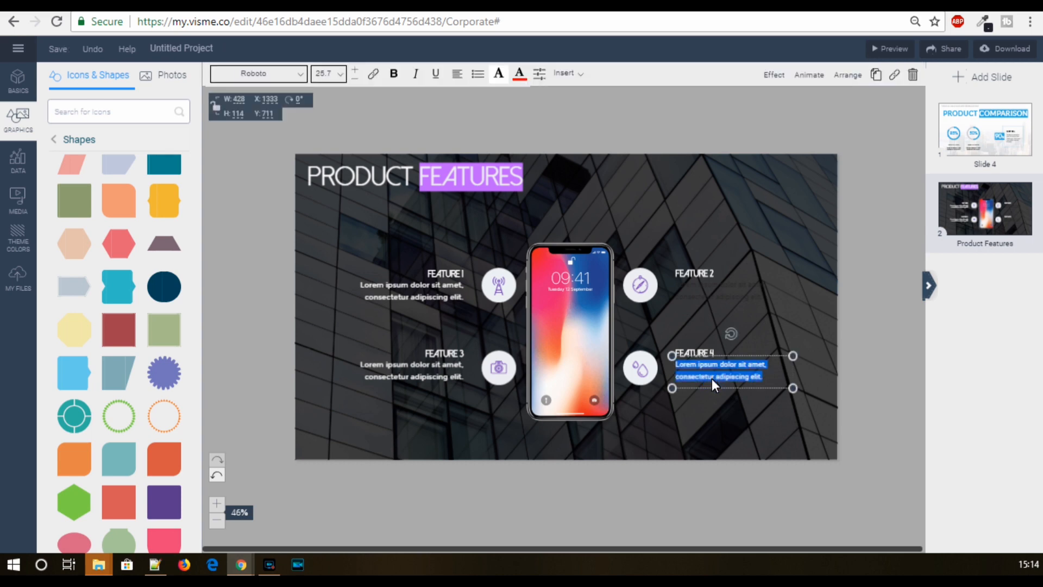
left_click(300, 76)
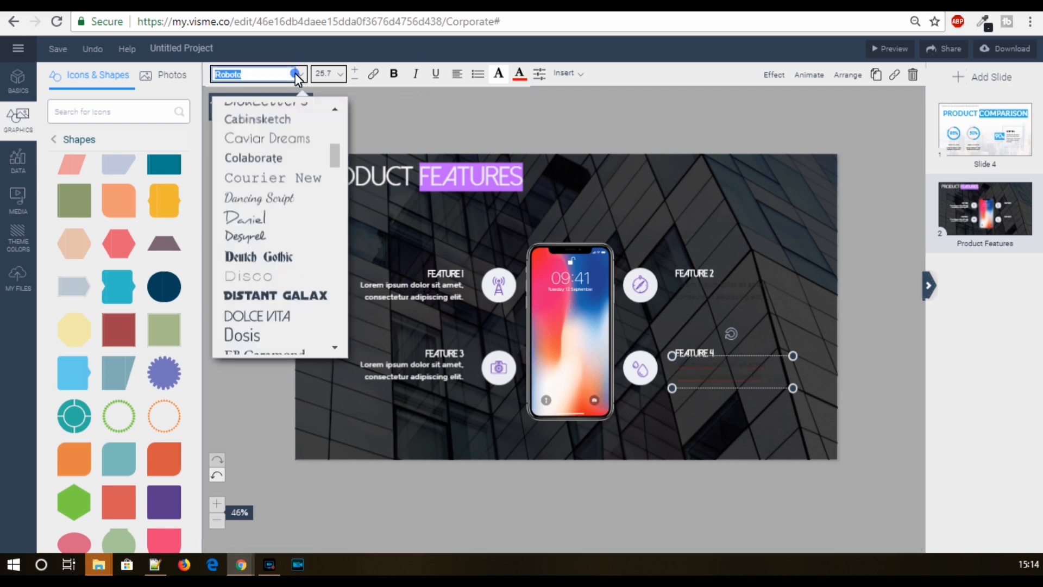
scroll(288, 183, "down", 3)
scroll(286, 184, "down", 8)
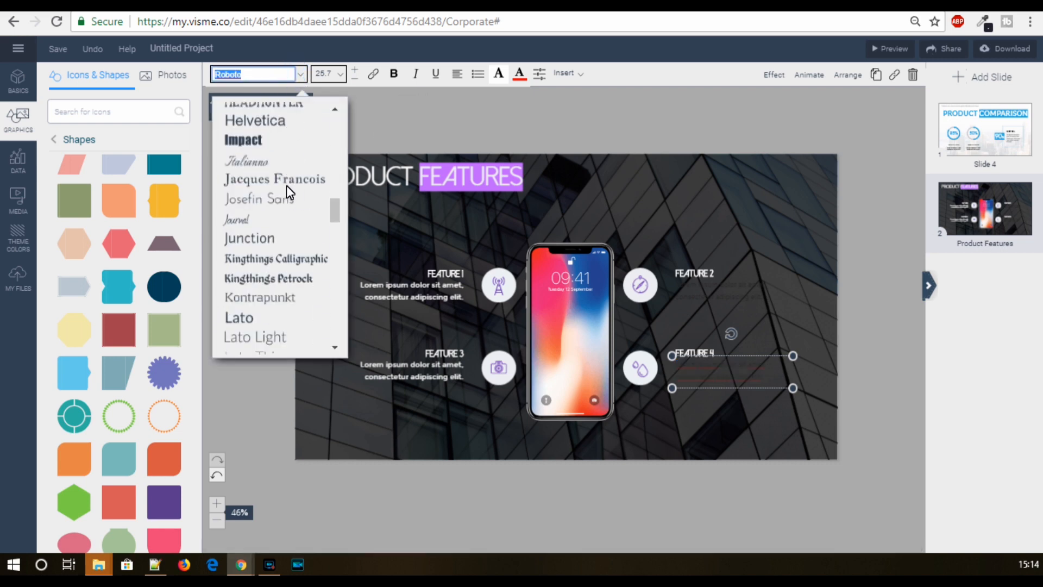
scroll(286, 183, "down", 1)
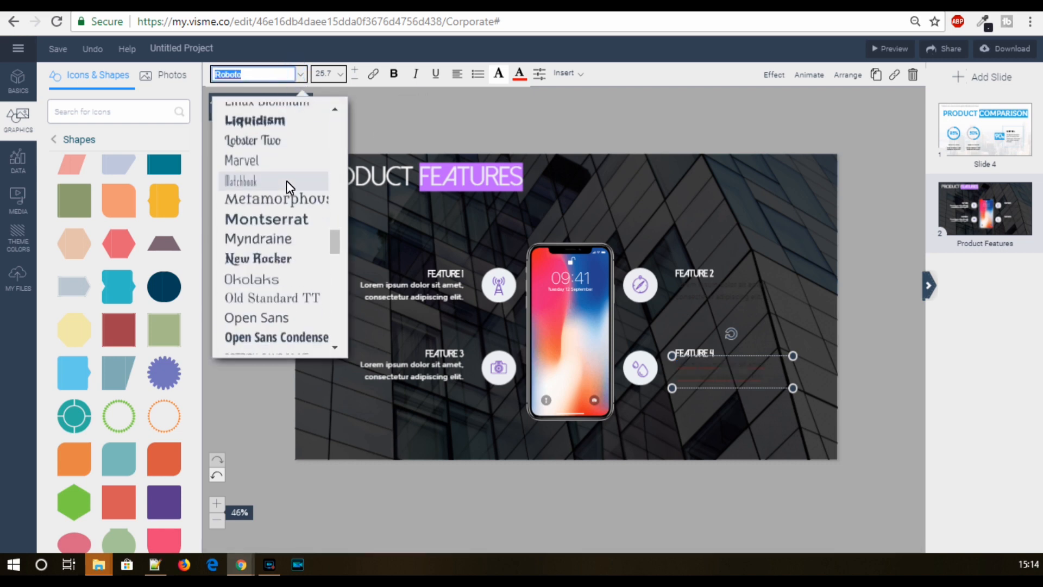
left_click(273, 220)
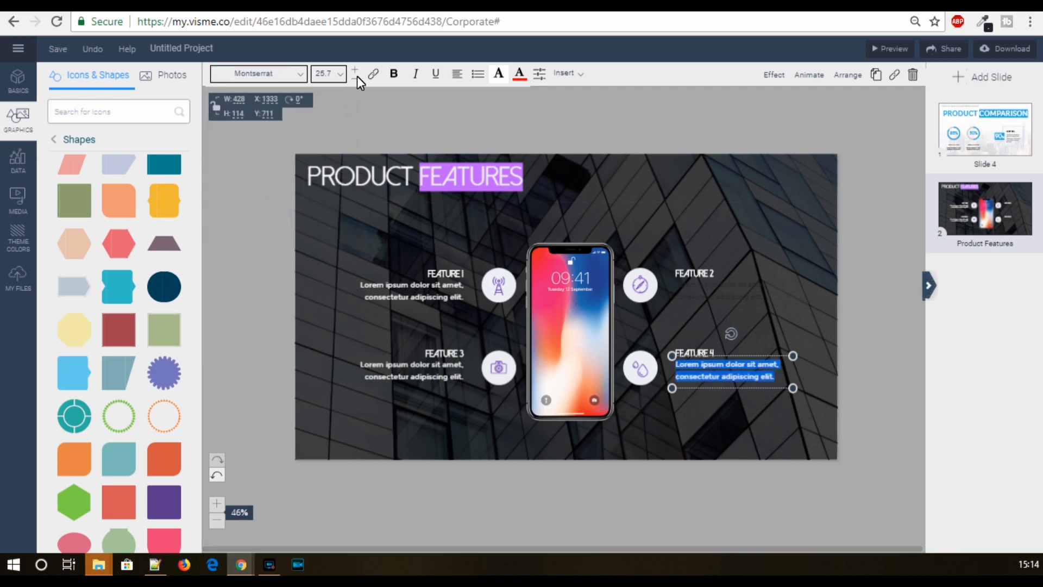
left_click(520, 73)
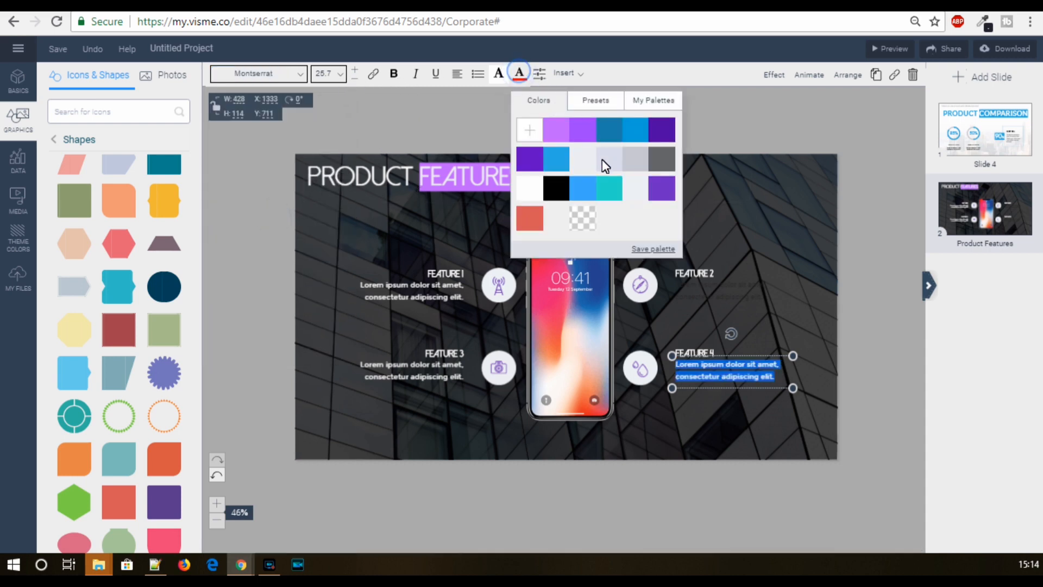
left_click(522, 190)
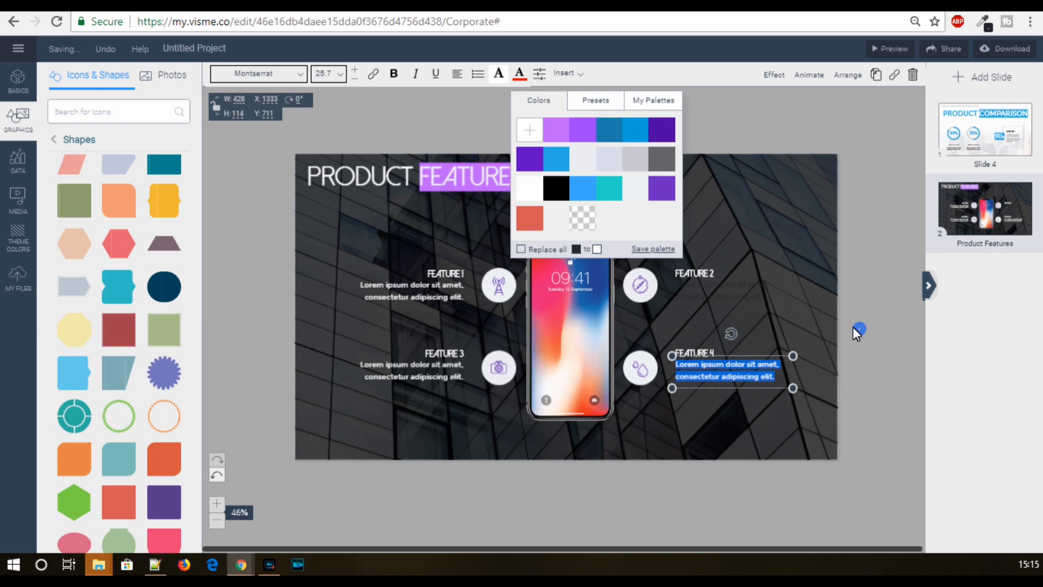
- Set the Lorem ipsum description under the Feature 2 heading in Montserrat with white font color
left_click(692, 296)
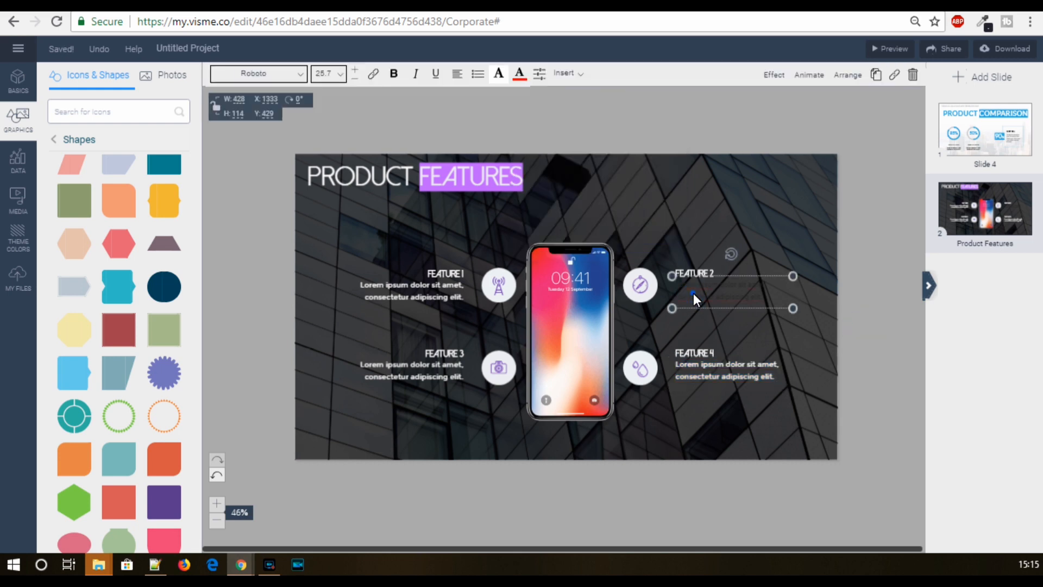
triple_click(694, 292)
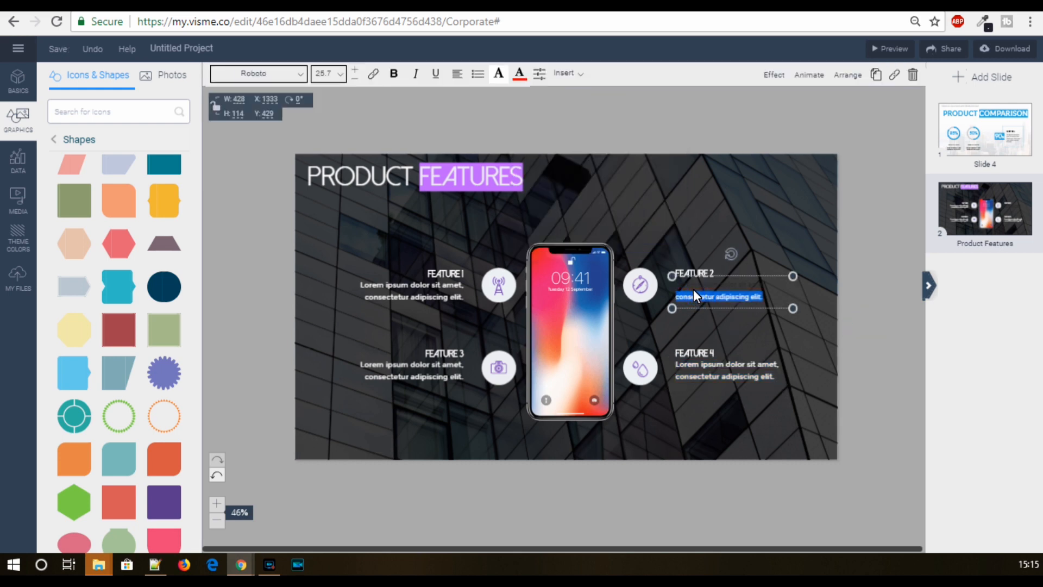
left_click(299, 73)
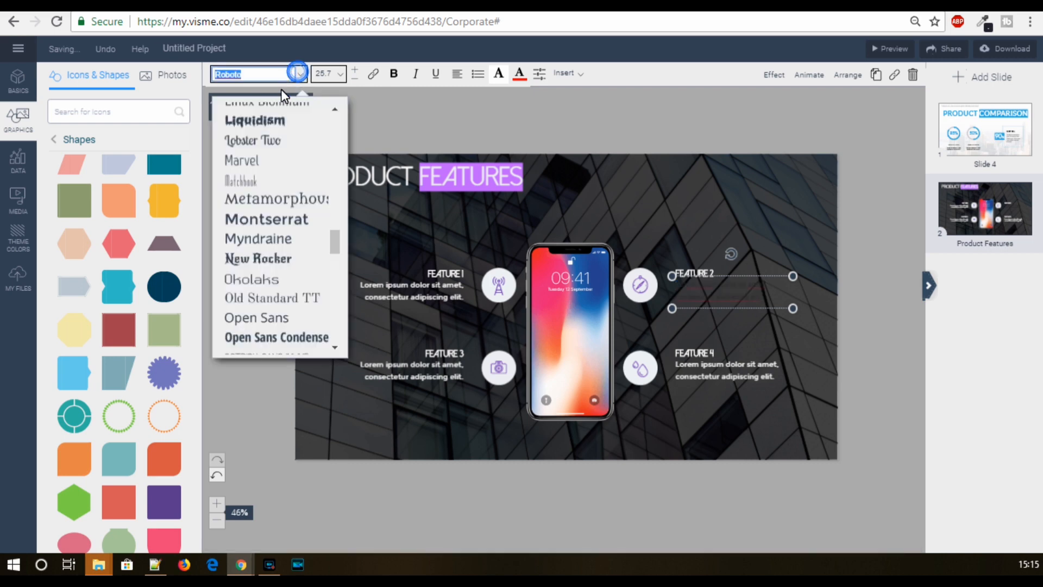
left_click(250, 217)
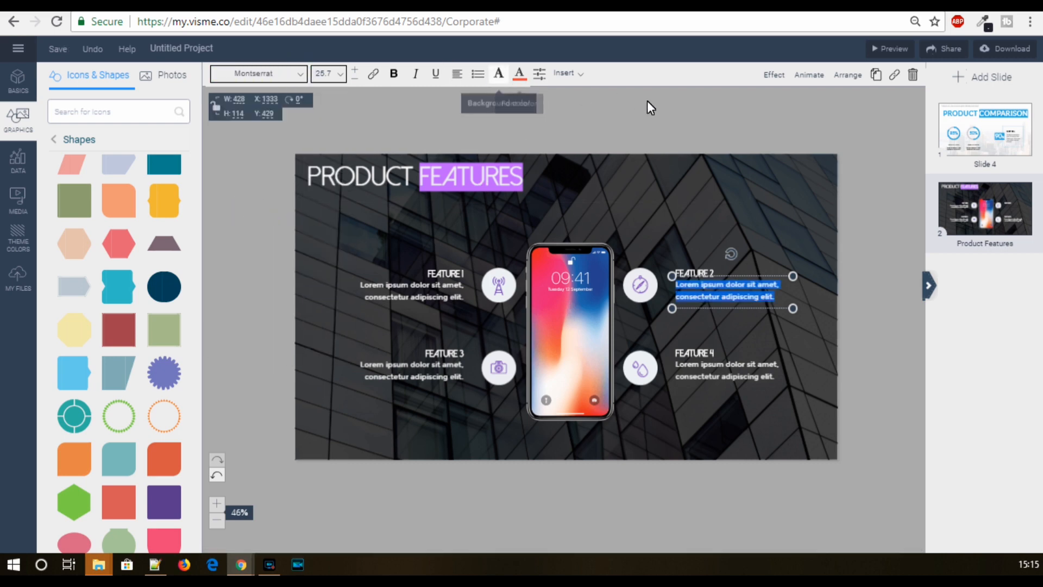
left_click(847, 222)
double_click(717, 291)
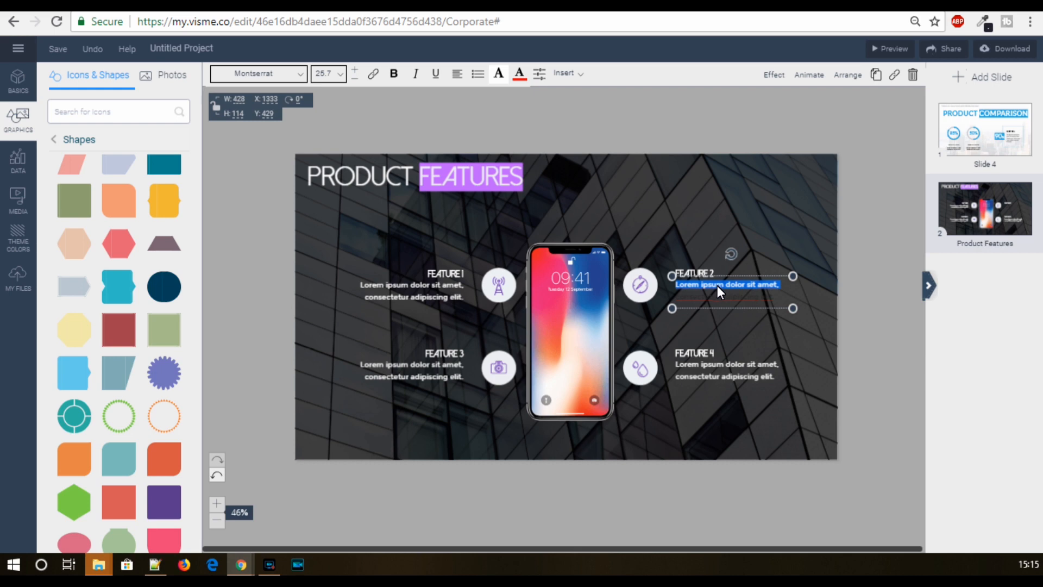
key("ctrl+a")
left_click(524, 74)
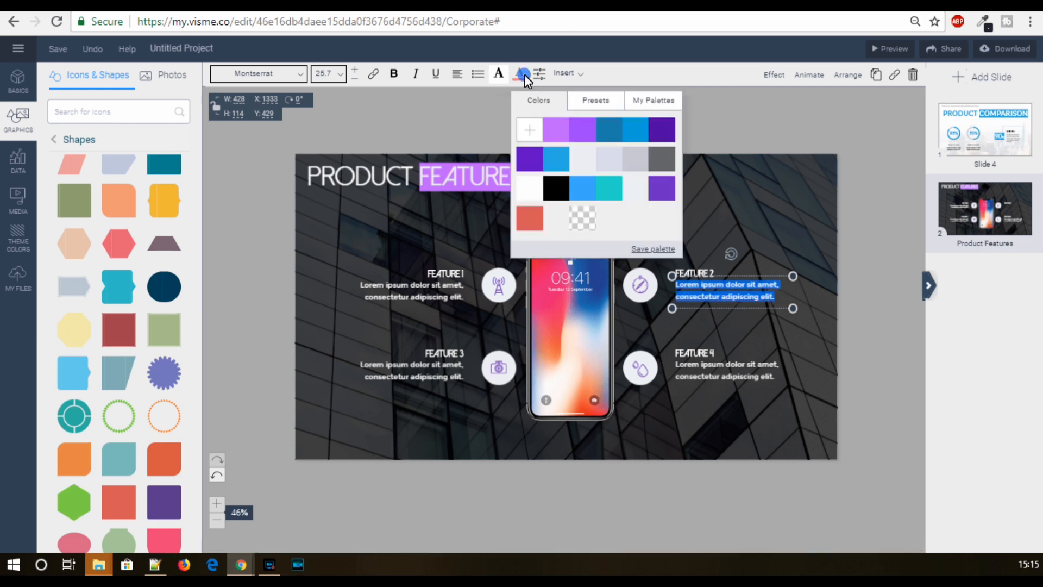
left_click(530, 186)
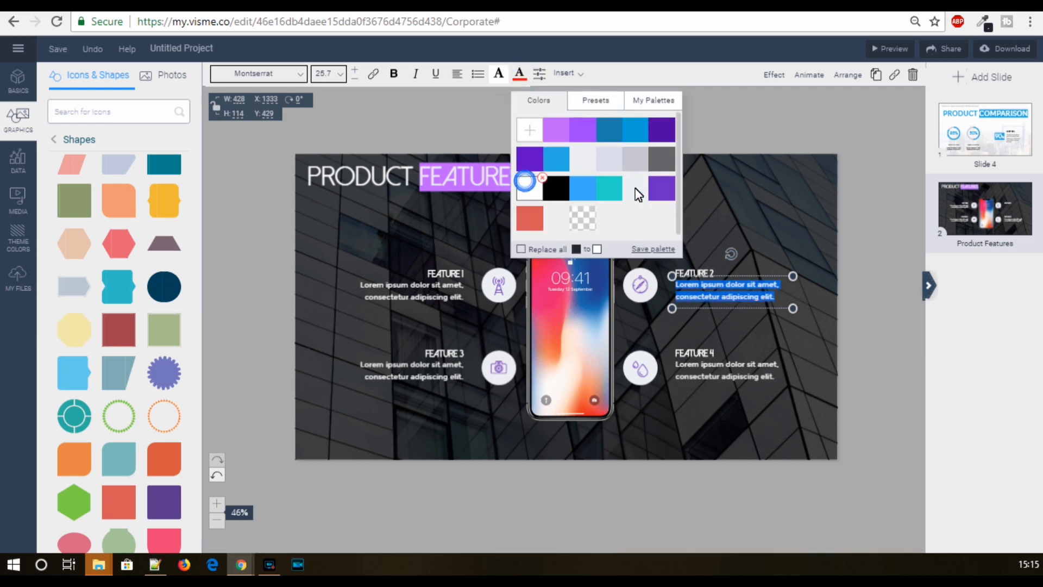
left_click(861, 257)
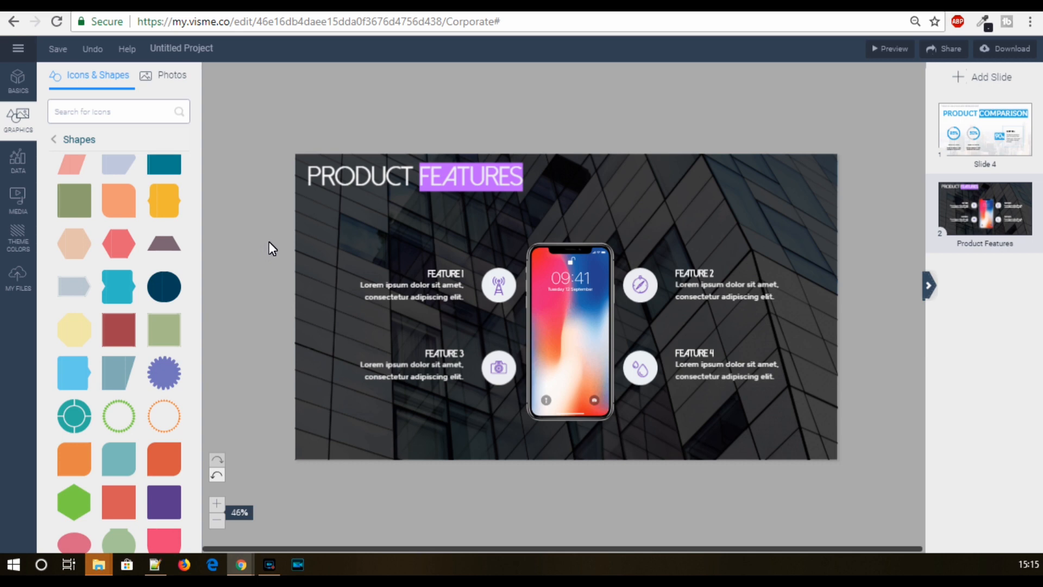
- Enlarge the phone image to about 530 by 1049 and center it horizontally, letting it extend past the slide's lower edge
left_click(576, 384)
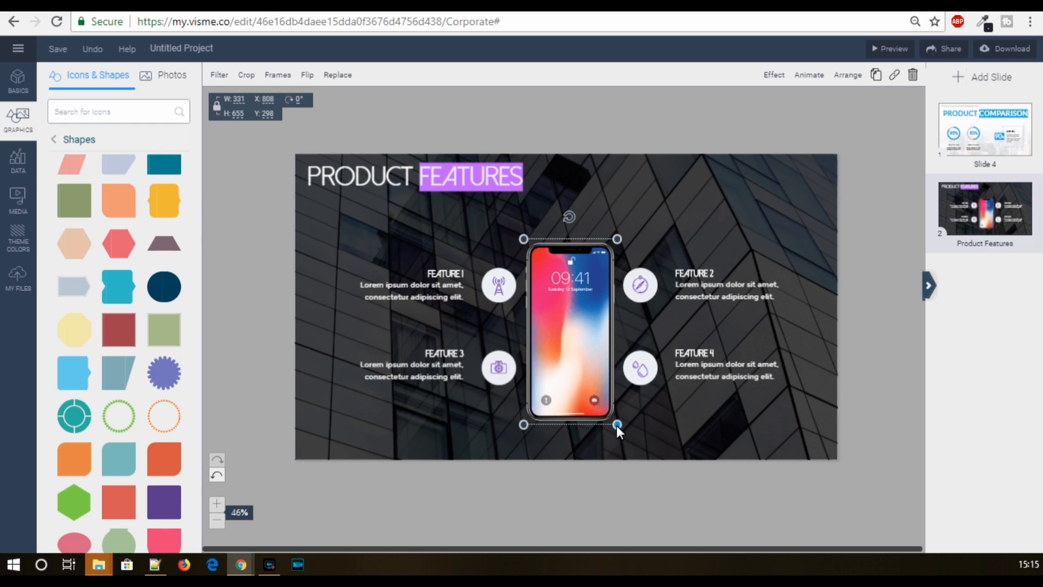
left_click_drag(618, 426, 685, 565)
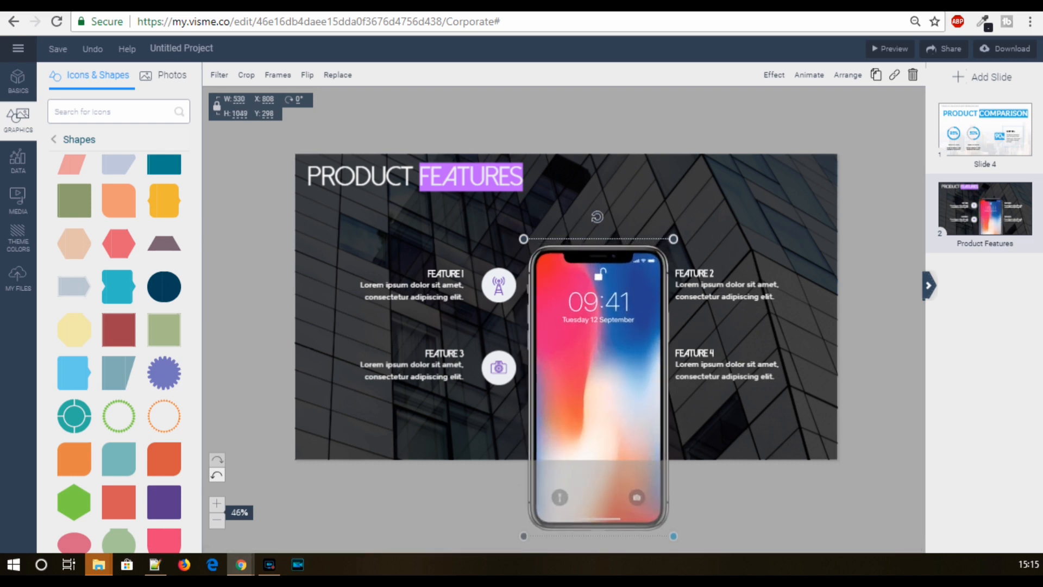
left_click_drag(620, 240, 586, 246)
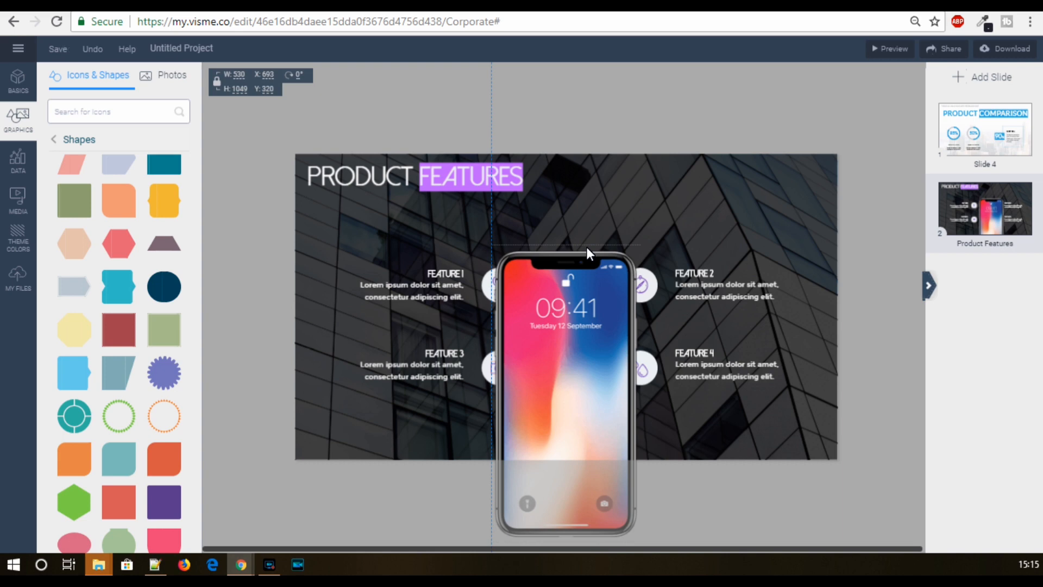
left_click(866, 444)
- Select the Feature 2 and Feature 4 texts with their icon circles together and shift them right until they clear the phone
left_click_drag(869, 496, 614, 234)
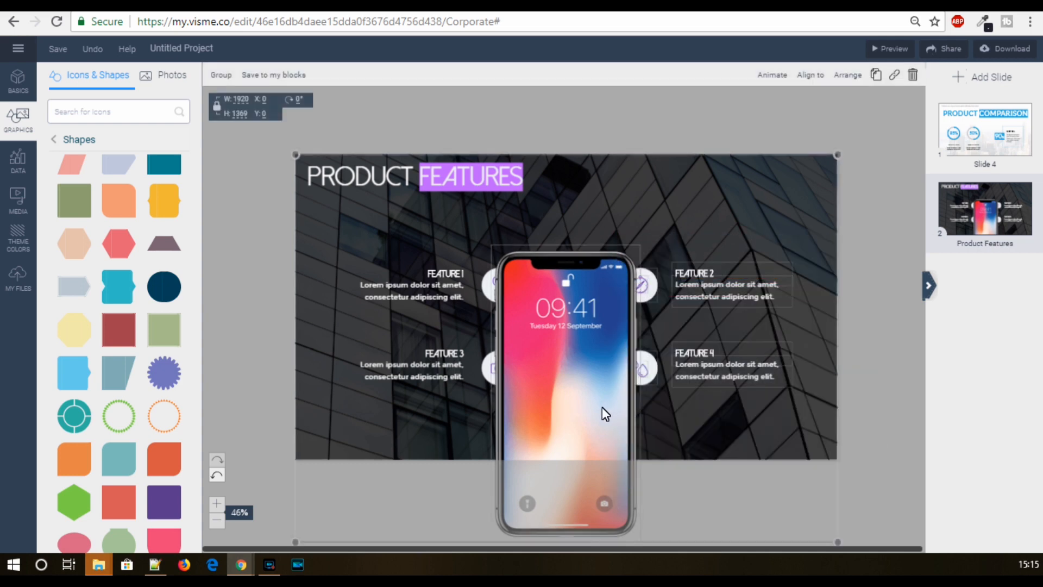
left_click(826, 437)
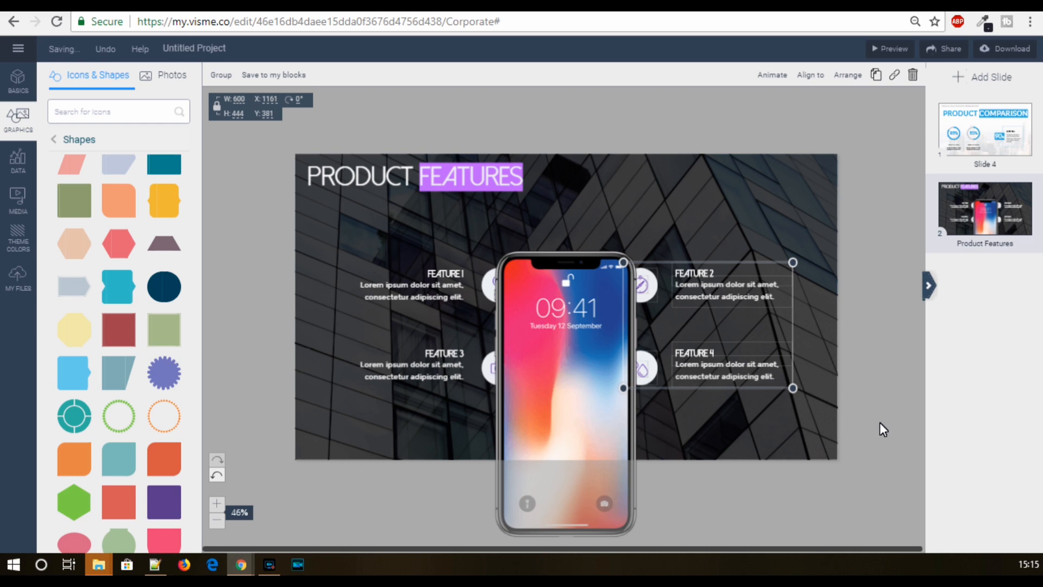
key("Right")
key("Right")
key("Right")
key("Right")
key("Right")
key("Right")
key("Right")
key("Right")
key("Right")
key("Right")
key("Right")
key("Right")
key("Right")
key("Right")
key("Right")
key("Right")
key("Right")
key("Right")
key("Right")
key("Right")
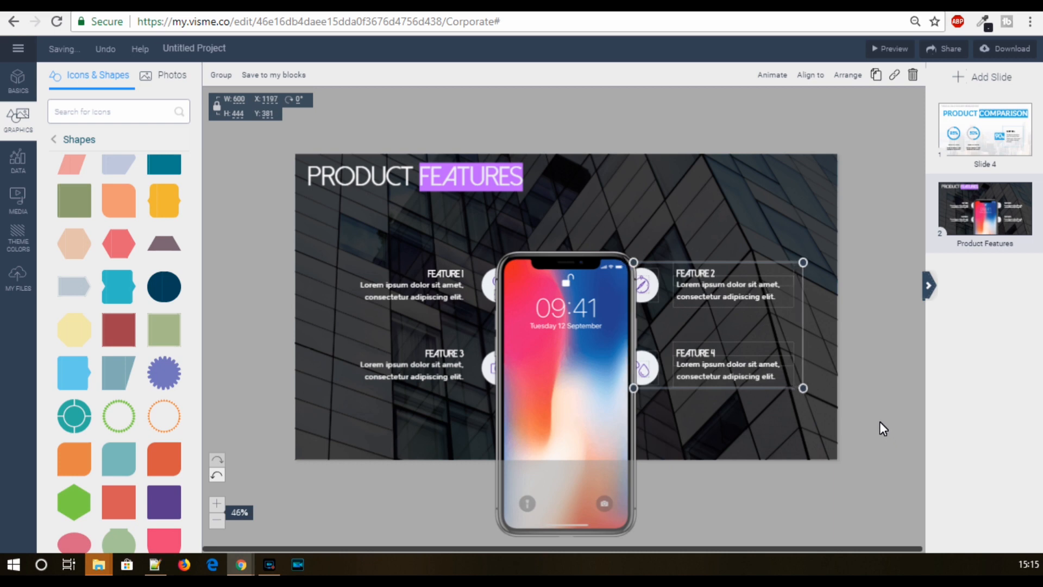
key("Right")
key("Right")
key("Right")
key("Right")
key("Right")
key("Right")
key("Right")
key("Right")
key("Right")
key("Right")
key("Right")
key("Right")
key("Right")
key("Right")
key("Right")
key("Right")
key("Right")
key("Right")
key("Right")
key("Right")
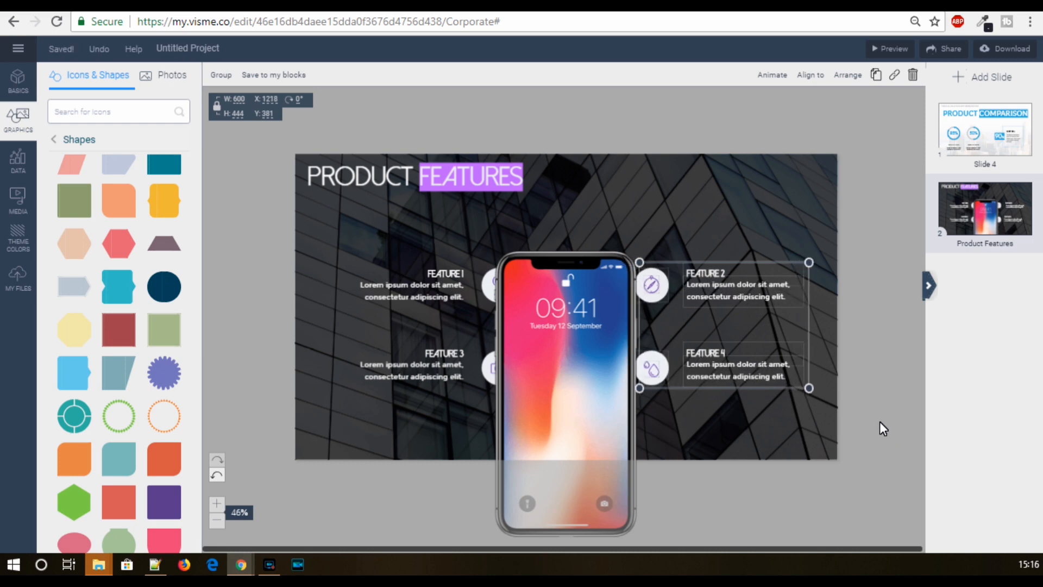
key("Right")
key("Right")
key("Right")
key("Right")
key("Right")
key("Right")
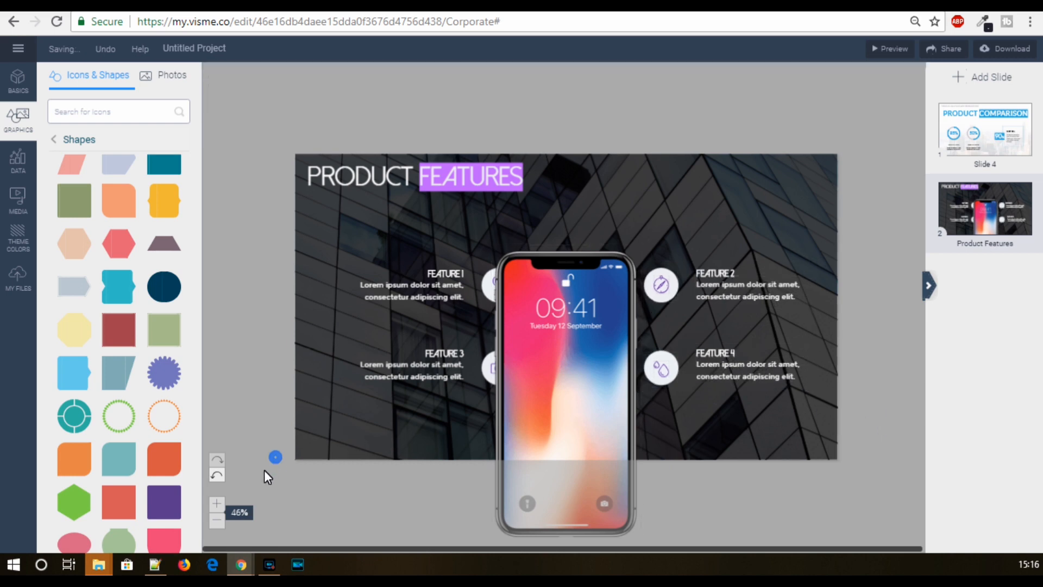
- Select the Feature 1 and Feature 3 texts with their icon circles together and shift them left to X 99, clear of the phone
left_click_drag(264, 471, 538, 242)
left_click(565, 370, "shift")
left_click(421, 445, "shift")
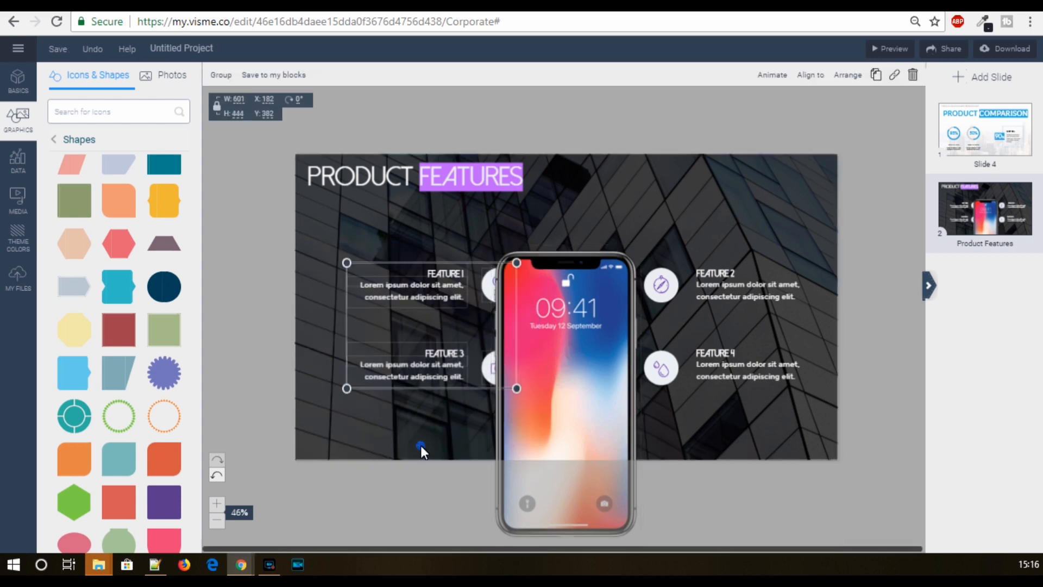
key("Left")
key("Left")
key("Left")
key("Left")
key("Left")
key("Left")
key("Left")
key("Left")
key("Left")
key("Left")
key("Left")
key("Left")
key("Left")
key("Left")
key("Left")
key("Left")
key("Left")
key("Left")
key("Left")
key("Left")
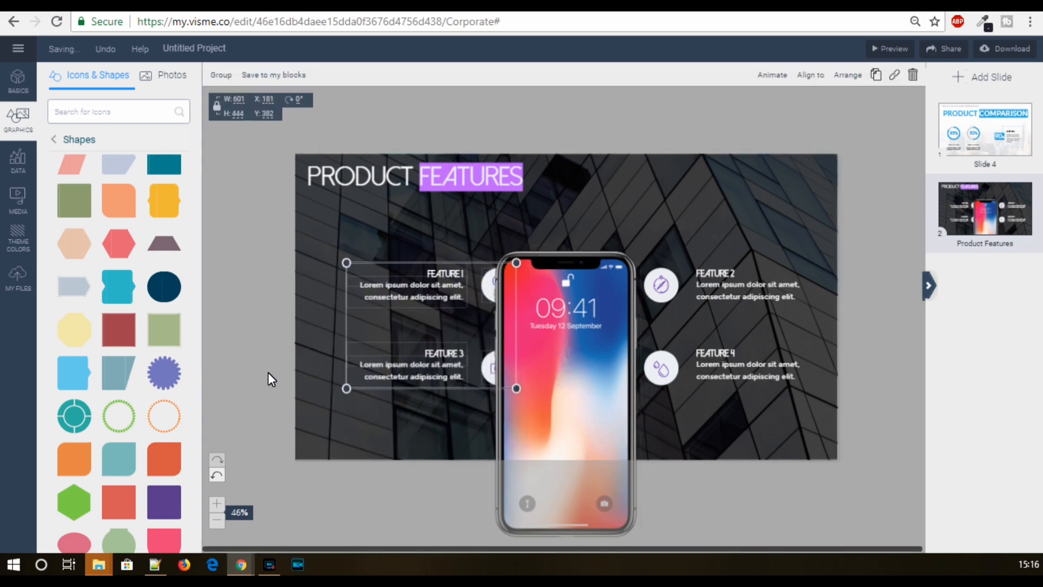
key("Left")
key("Left")
key("Left")
key("Left")
key("Left")
key("Left")
key("Left")
key("Left")
key("Left")
key("Left")
key("Left")
key("Left")
key("Left")
key("Left")
key("Left")
key("Left")
key("Left")
key("Left")
key("Left")
key("Left")
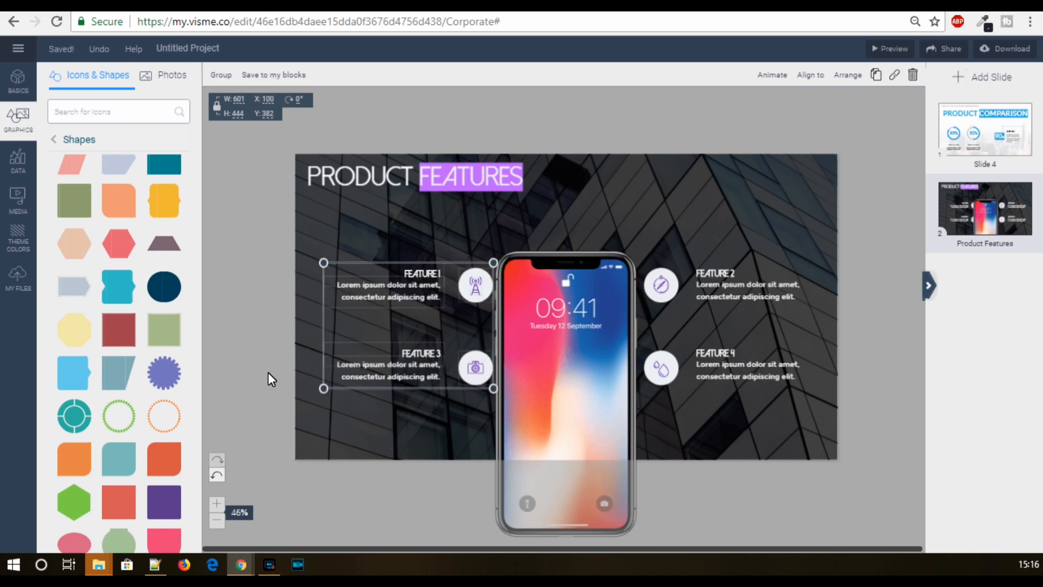
key("Left")
key("Left")
key("Left")
key("Left")
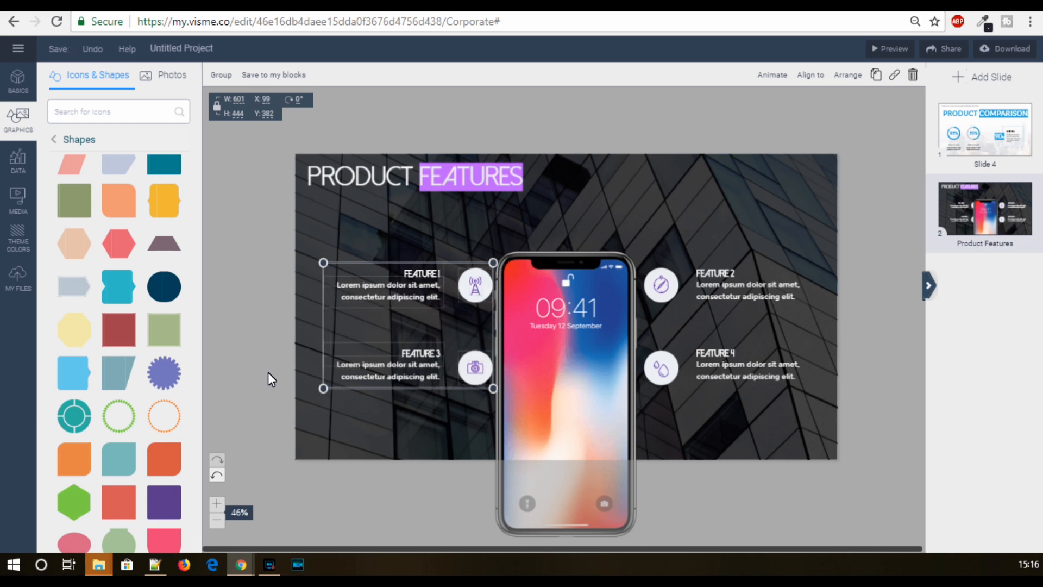
- Nudge the selected Feature 1 and Feature 3 texts with their icon circles left to X 79, then deselect them
key("Left")
key("Left")
key("Left")
key("Left")
key("Left")
key("Left")
key("Left")
key("Left")
key("Left")
key("Left")
key("Left")
key("Left")
key("Left")
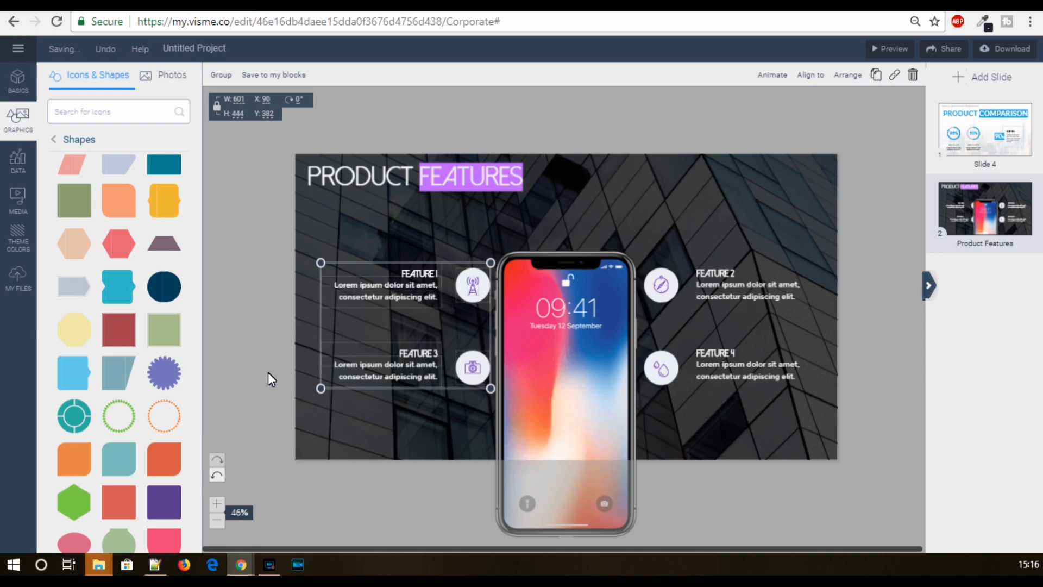
key("Left")
key("Left")
key("Left")
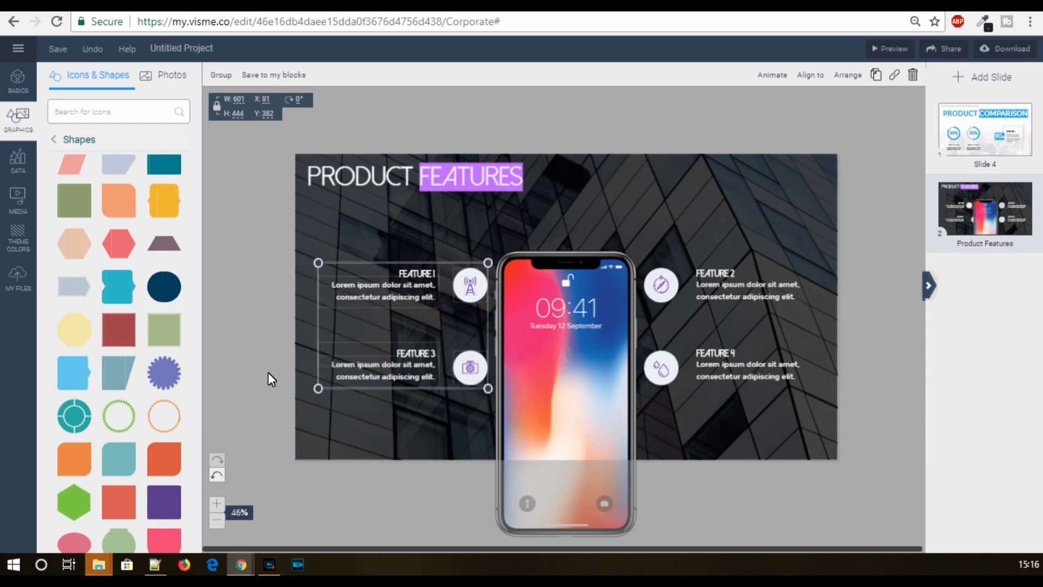
key("Left")
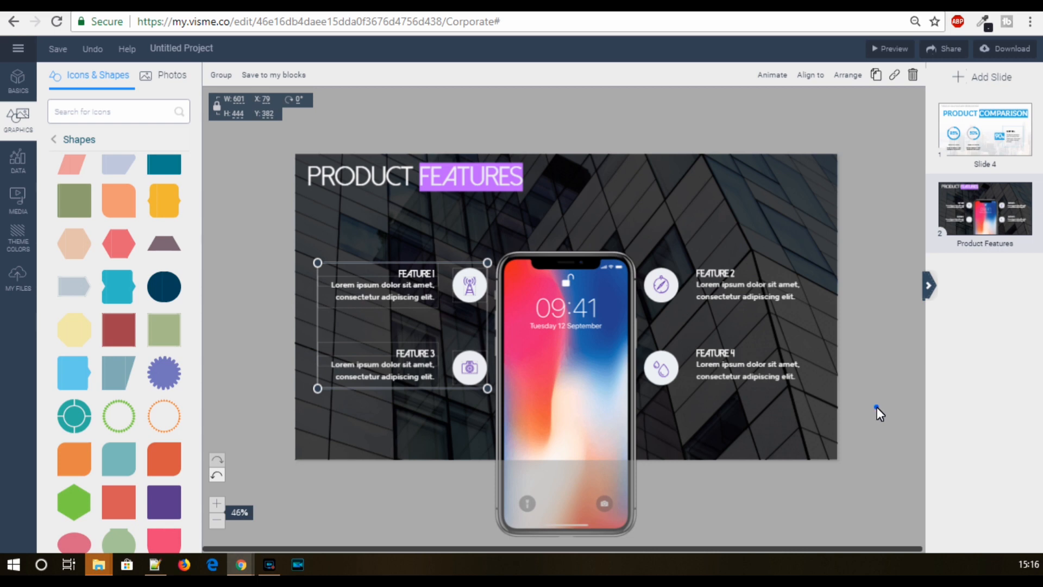
left_click(877, 406)
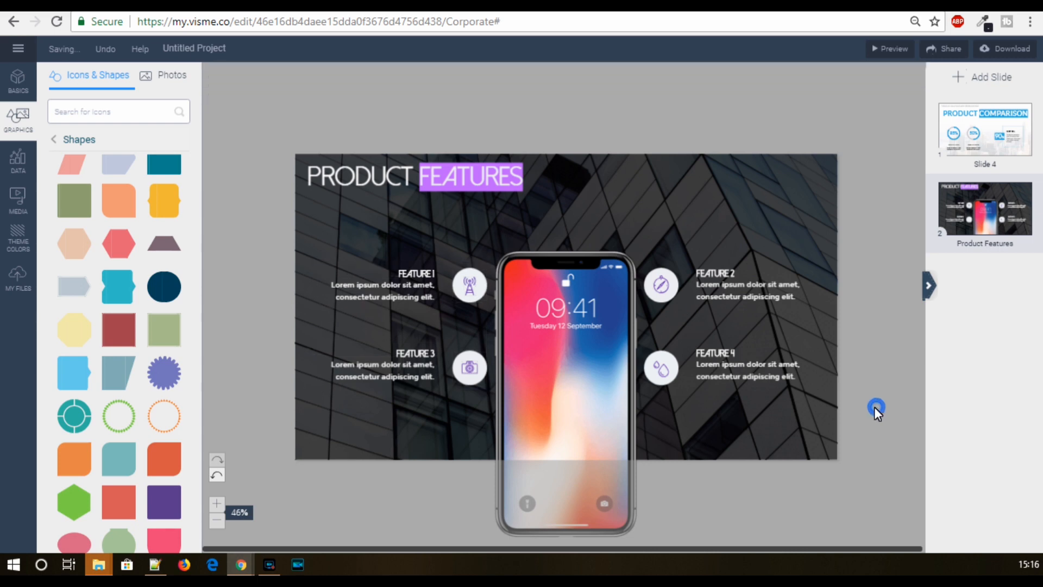
- Crop the phone image to about 519 by 760, cutting off the part that extends past the slide's lower edge
left_click(580, 386)
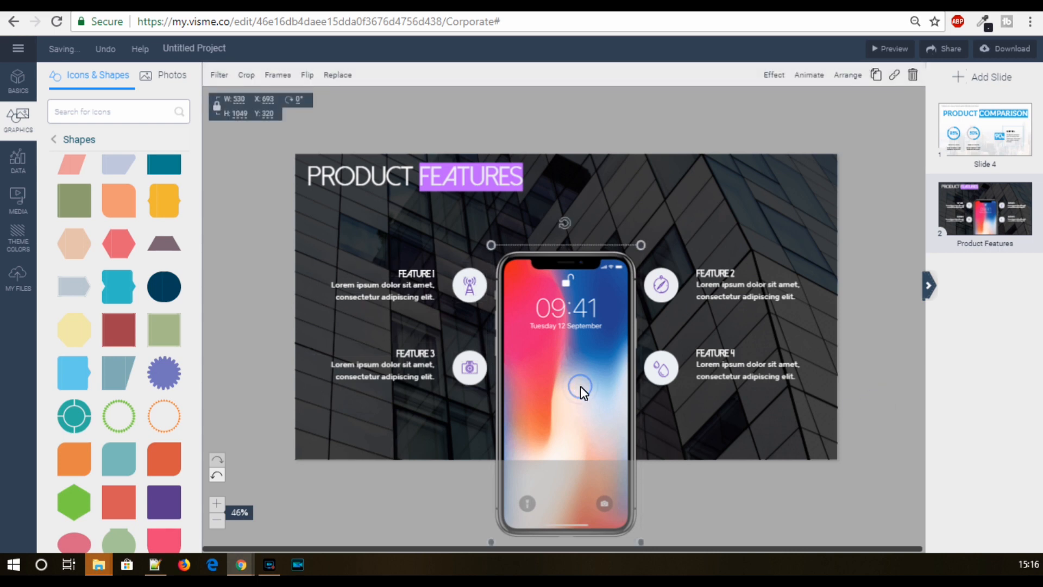
left_click(246, 75)
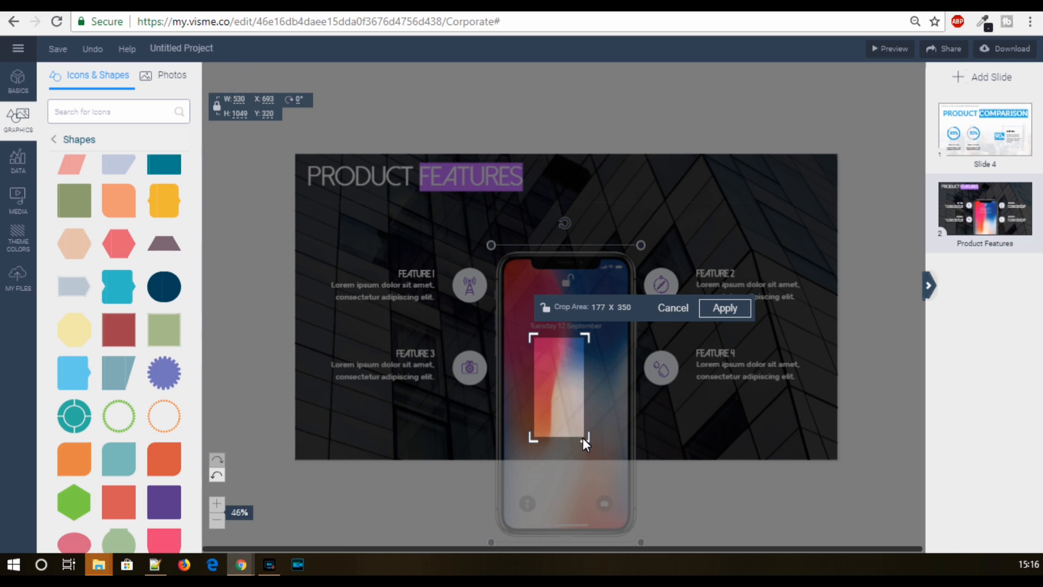
left_click_drag(584, 439, 637, 461)
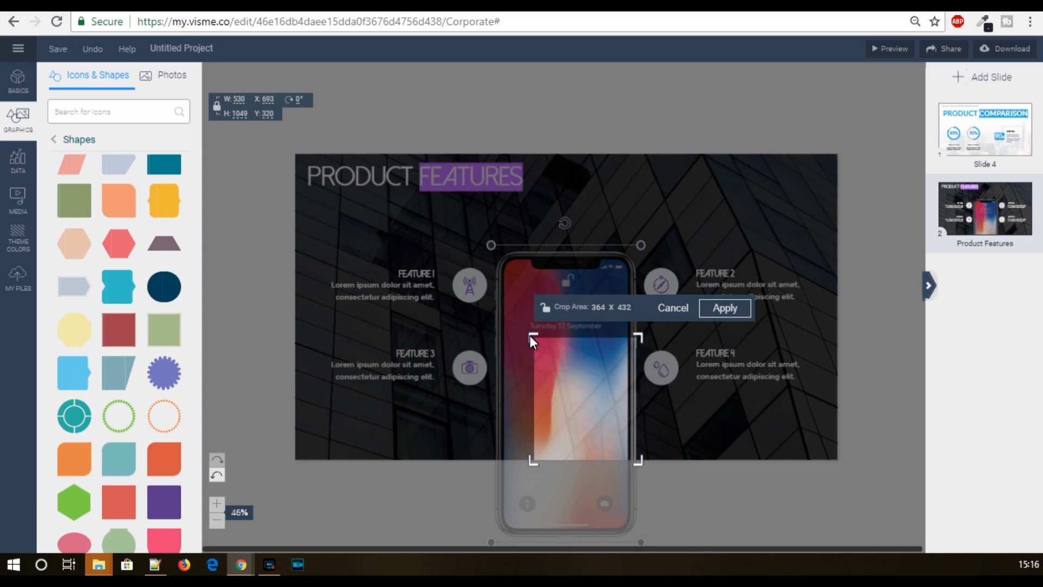
left_click_drag(530, 334, 478, 222)
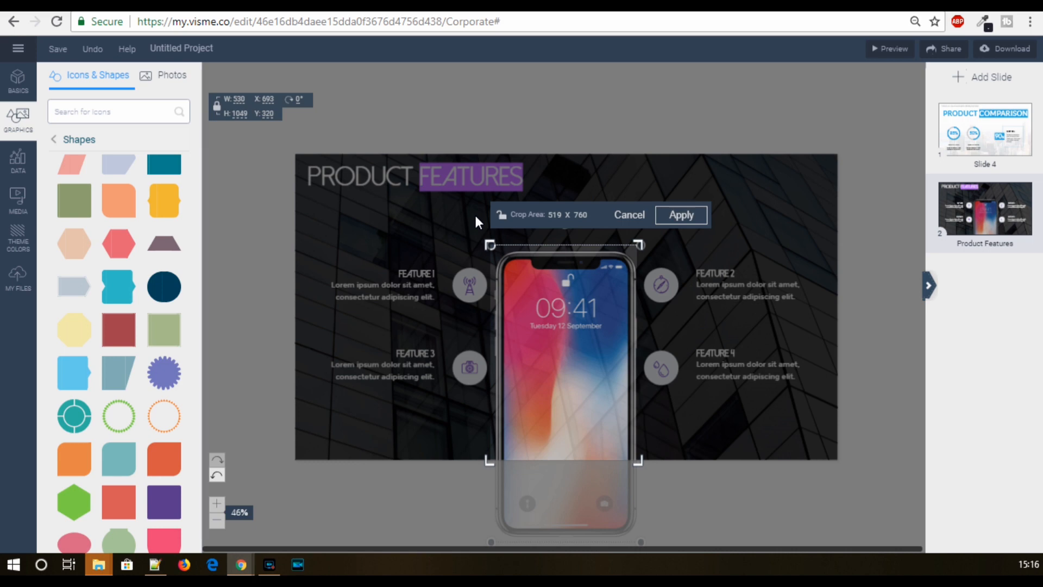
left_click(682, 216)
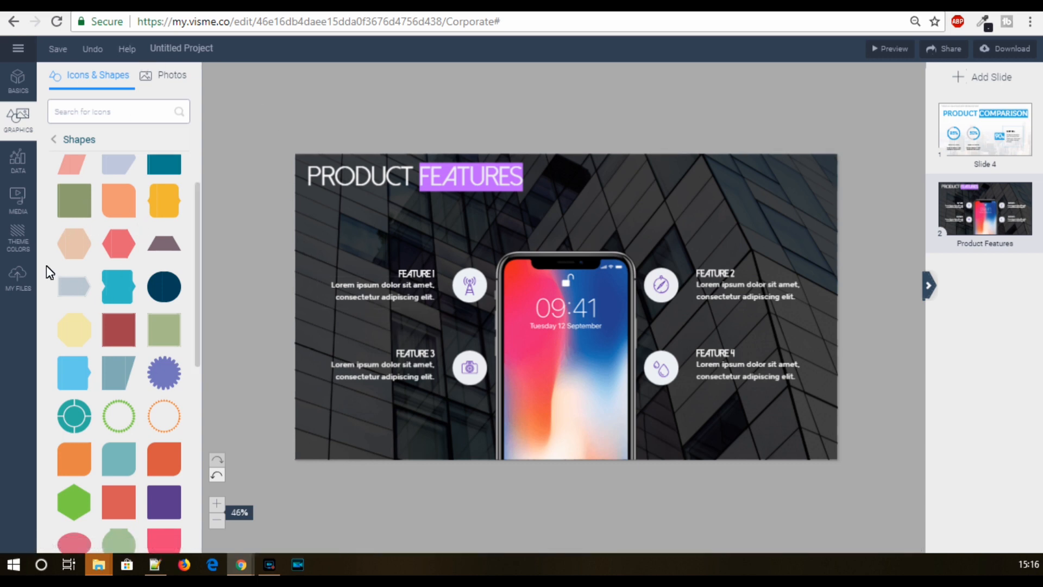
- Add the thin line with hollow circle ends from the Lines collection and place it beneath the slide title
left_click(53, 140)
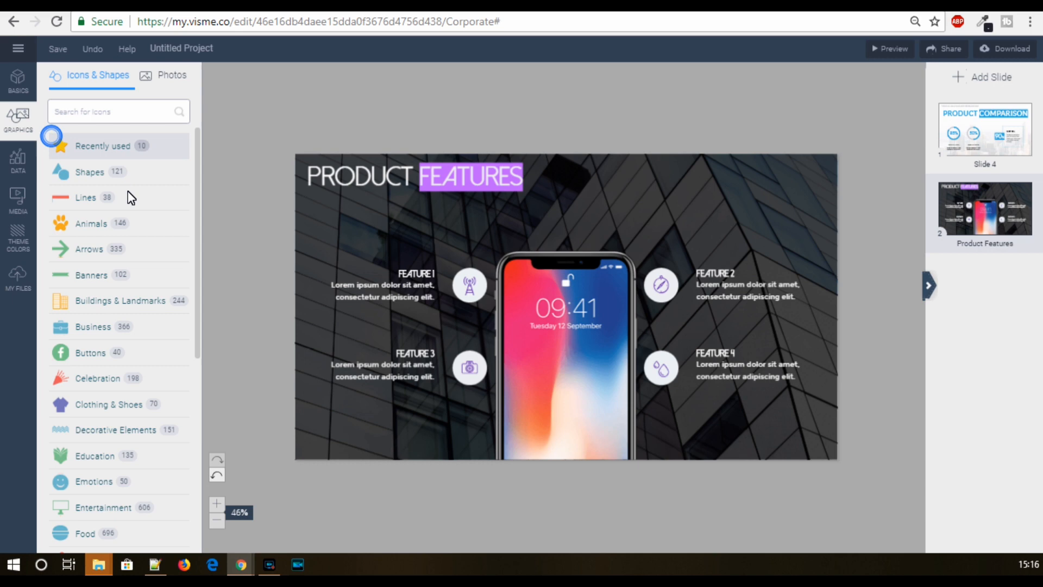
left_click(82, 192)
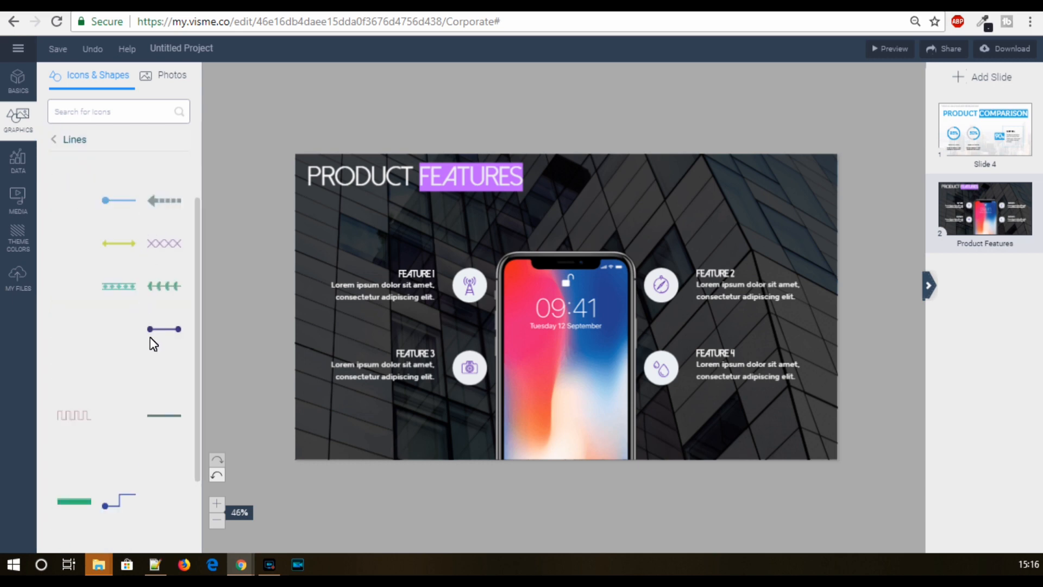
scroll(100, 319, "down", 1)
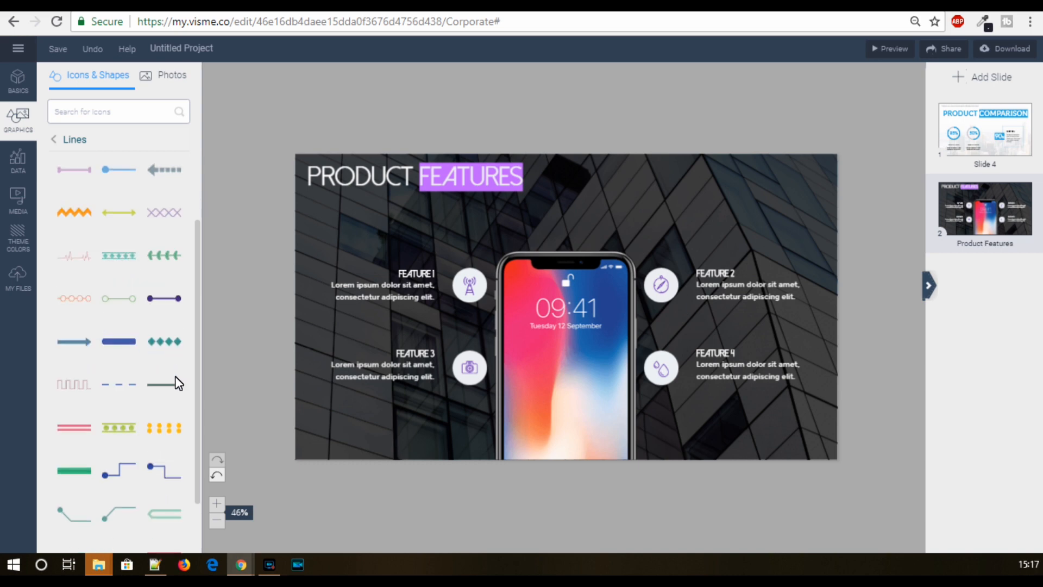
scroll(163, 424, "down", 2)
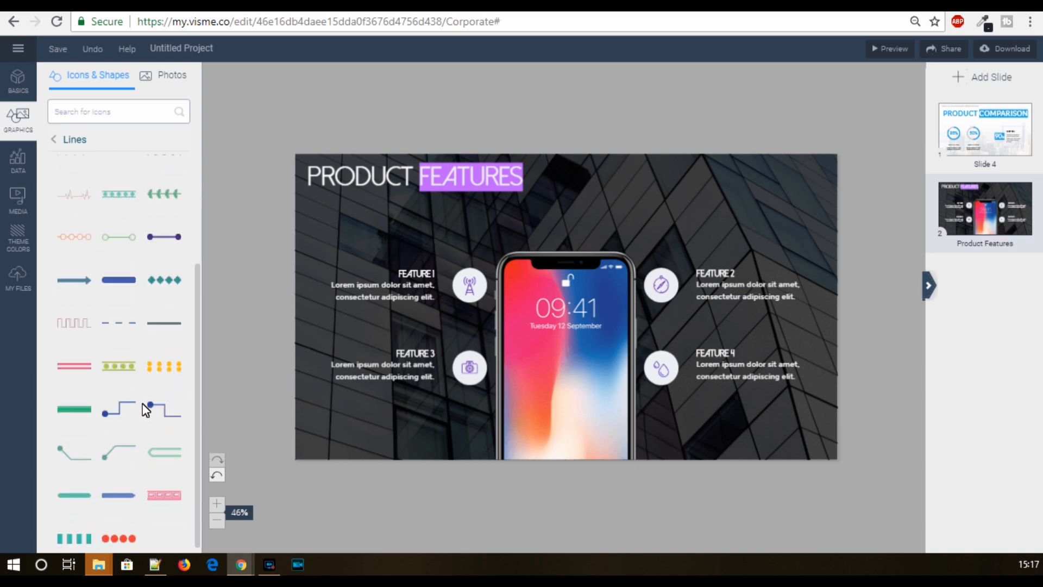
scroll(152, 380, "up", 5)
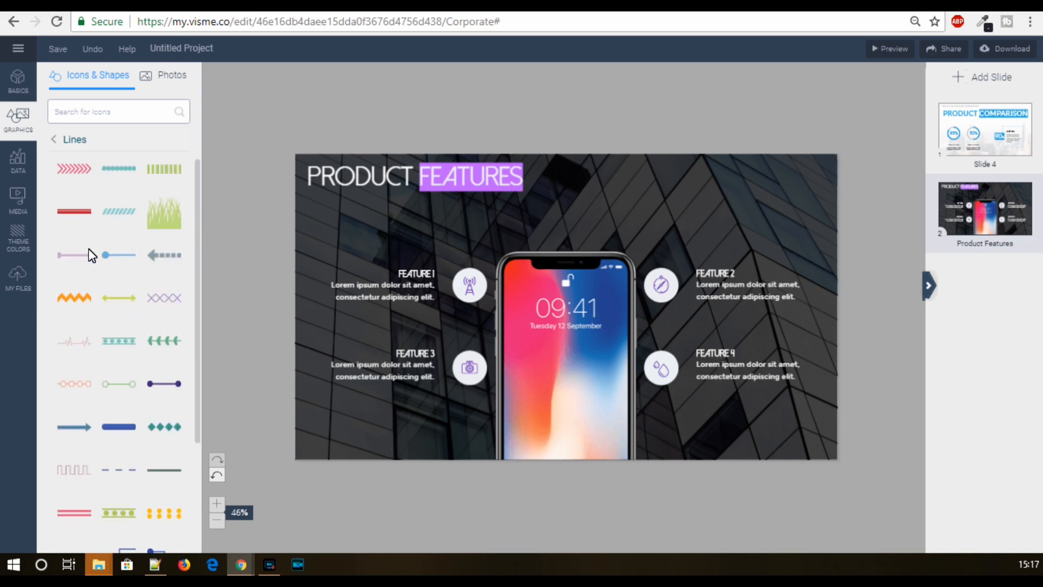
left_click(121, 386)
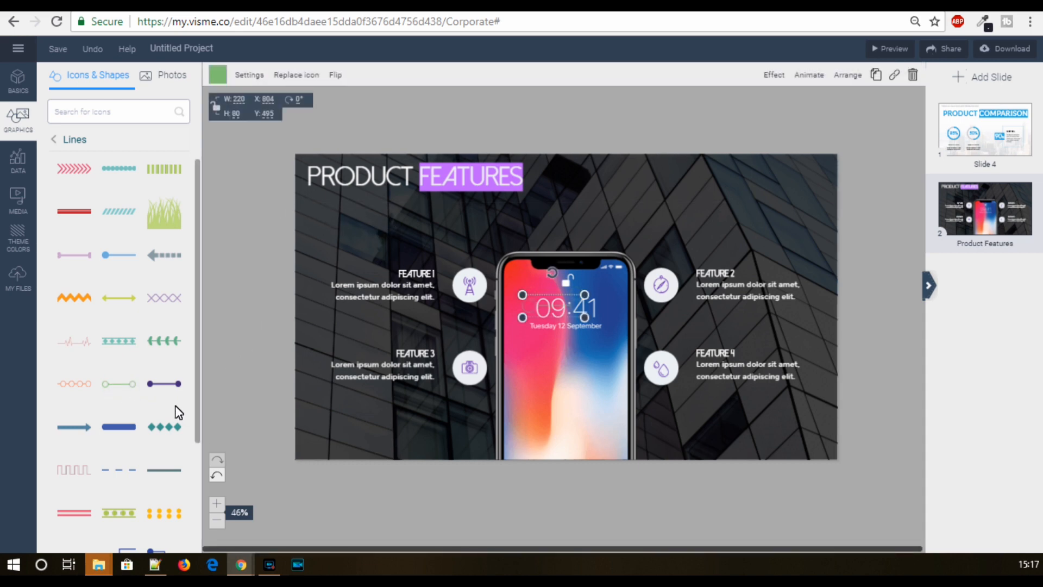
left_click_drag(139, 387, 373, 237)
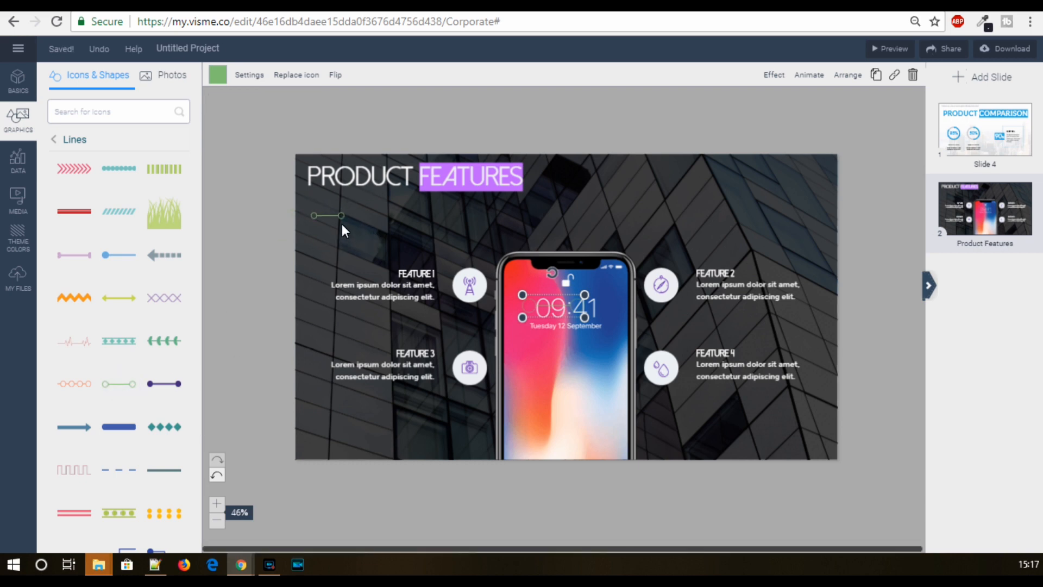
- Position the new line at about X 92, Y 193 and stretch it to about 1751 wide across the slide
left_click(341, 224)
left_click_drag(370, 224, 315, 224)
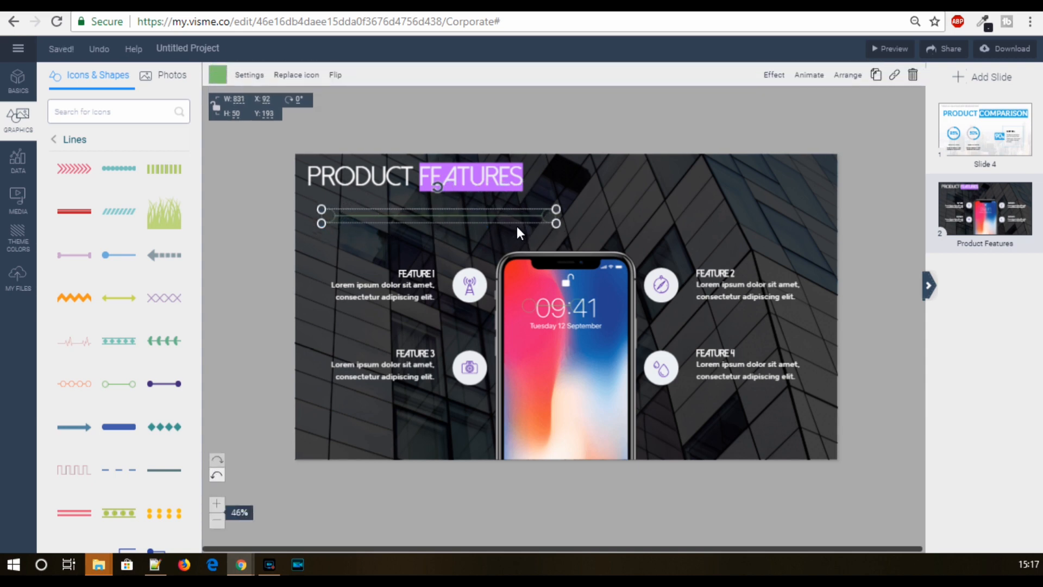
left_click_drag(556, 223, 817, 223)
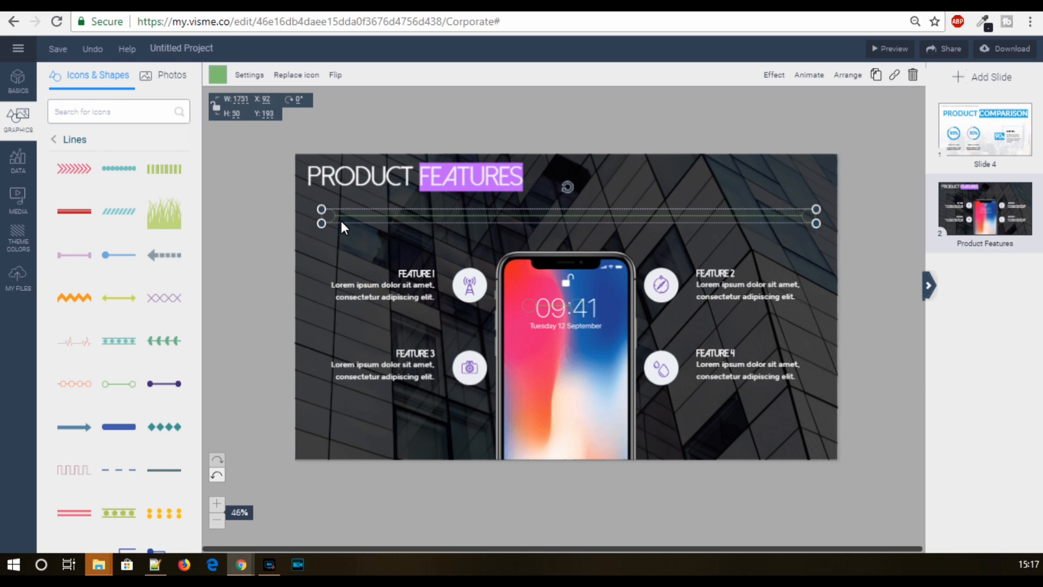
- Color the line beneath the title white and shorten it to about 1716 wide
left_click(223, 80)
left_click(229, 190)
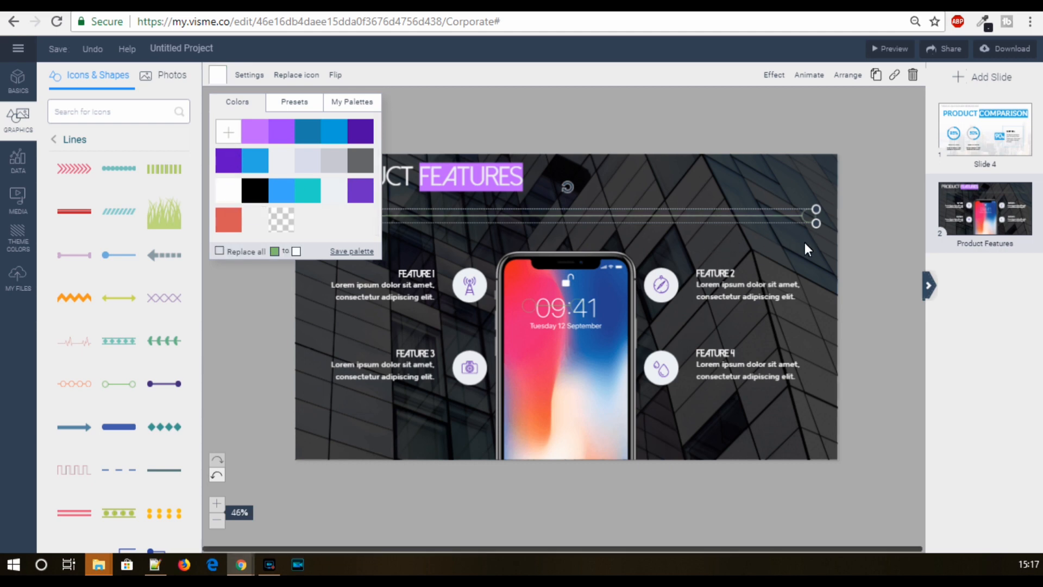
left_click_drag(818, 226, 812, 214)
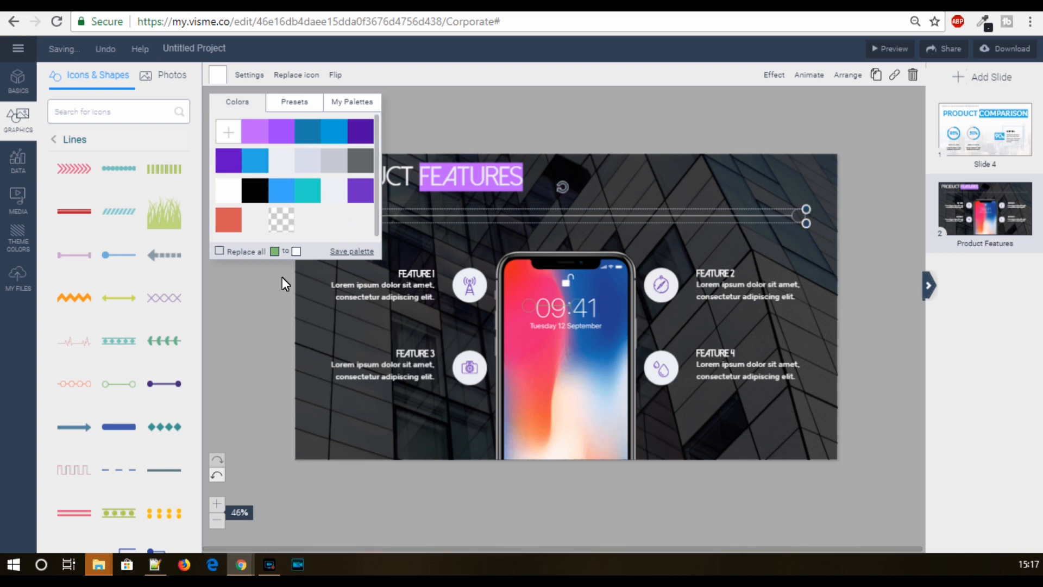
left_click(256, 308)
left_click(327, 215)
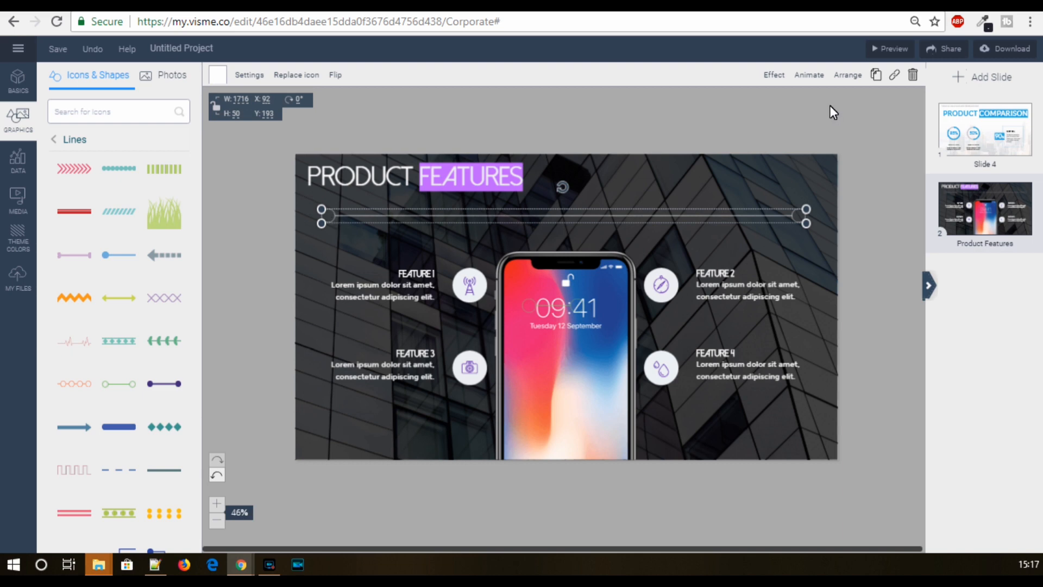
- Reduce the title line's thickness to 23 px and apply white to it again
left_click(772, 72)
left_click(769, 73)
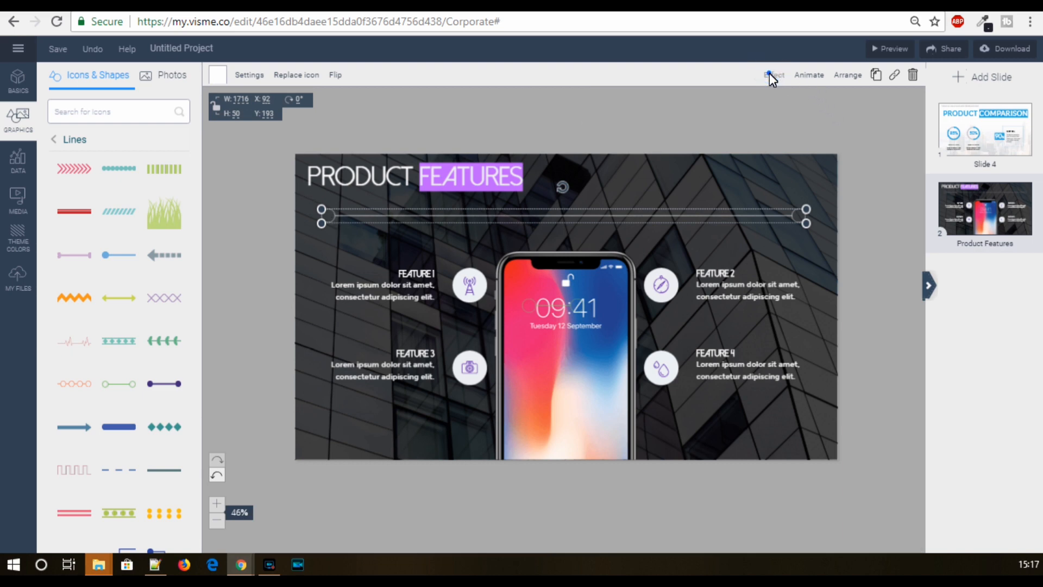
left_click(251, 76)
left_click_drag(312, 130, 278, 125)
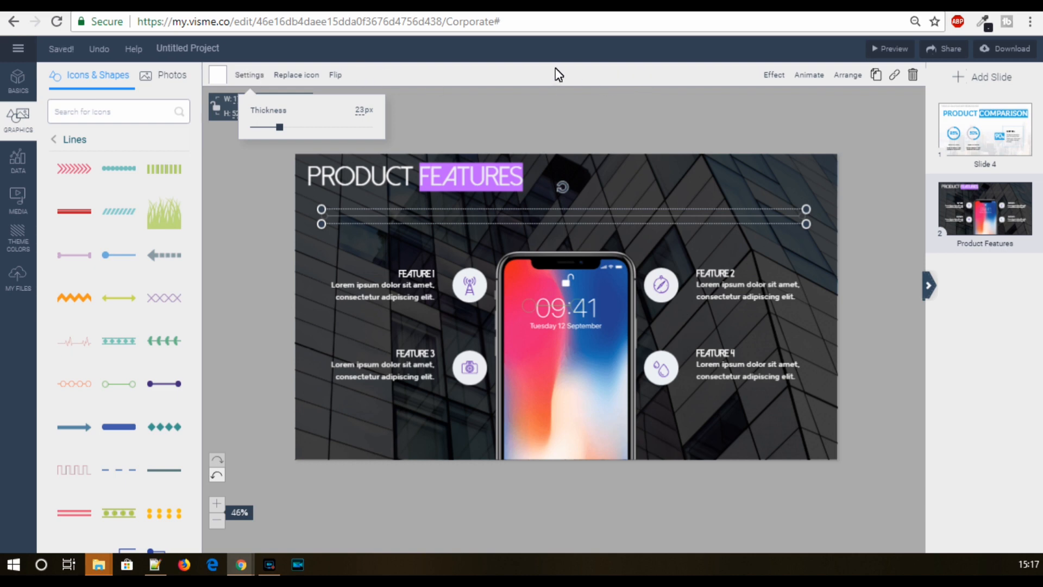
left_click(217, 78)
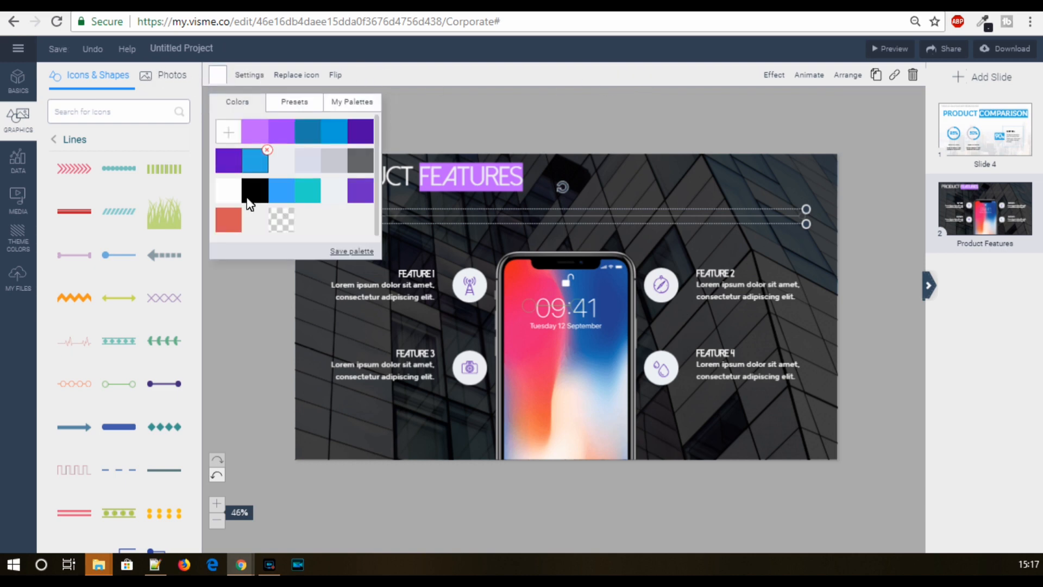
left_click(228, 190)
left_click(218, 333)
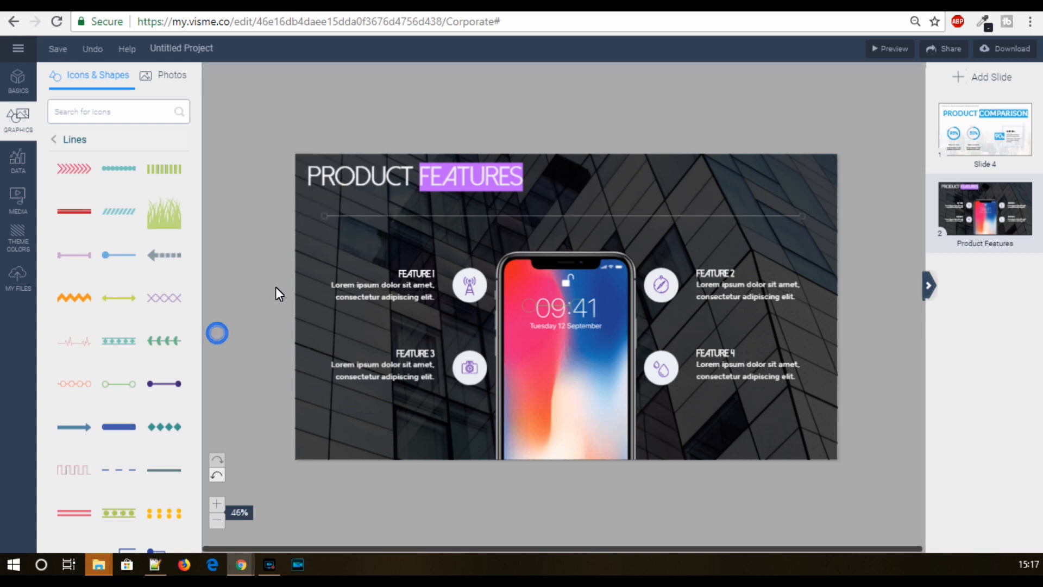
- Center the title line horizontally closer to the title at about X 101, Y 150, and delete the stray green line over the phone
left_click_drag(368, 217, 370, 204)
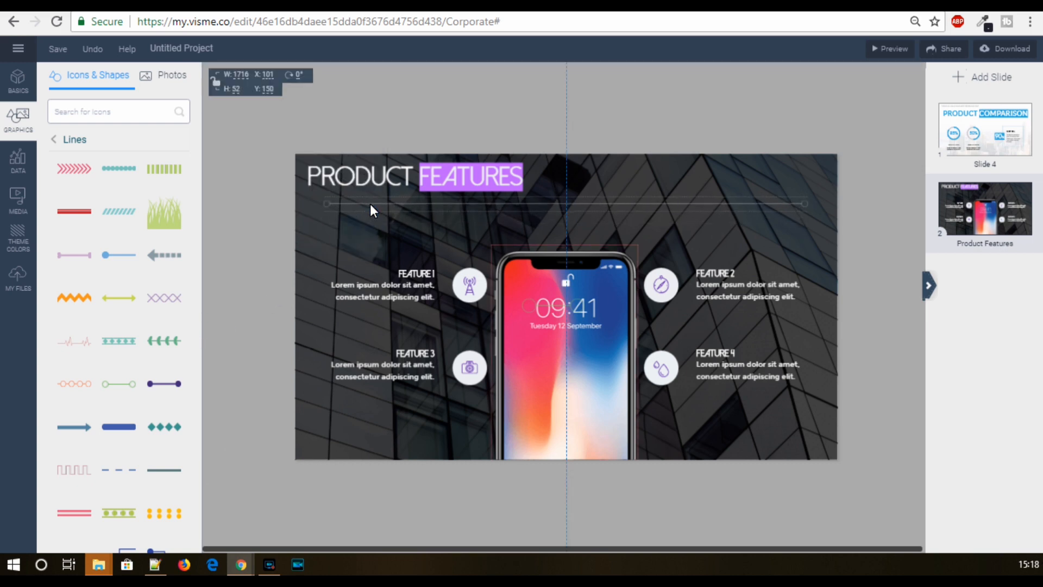
left_click(257, 234)
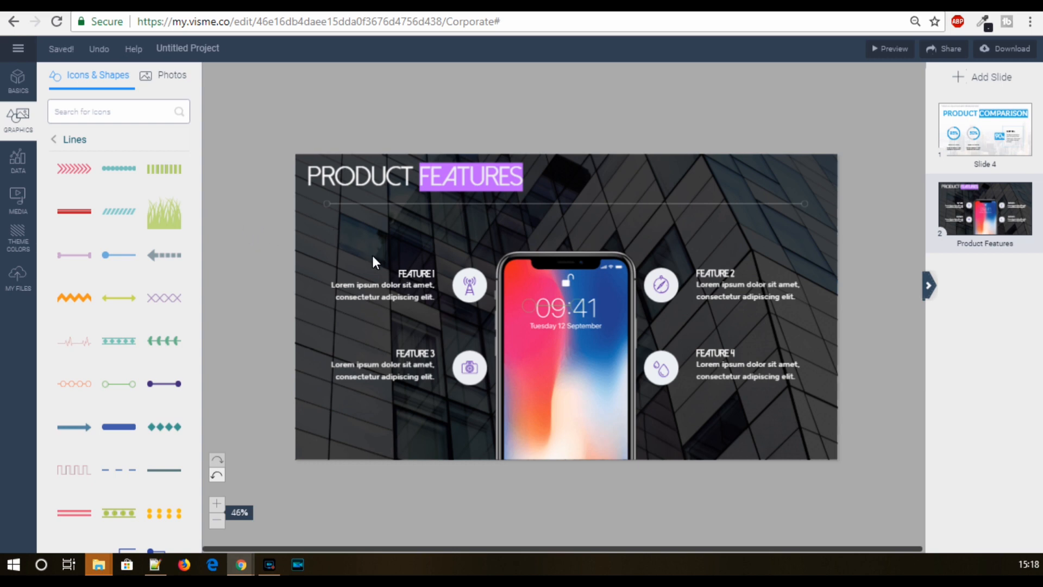
left_click(527, 311)
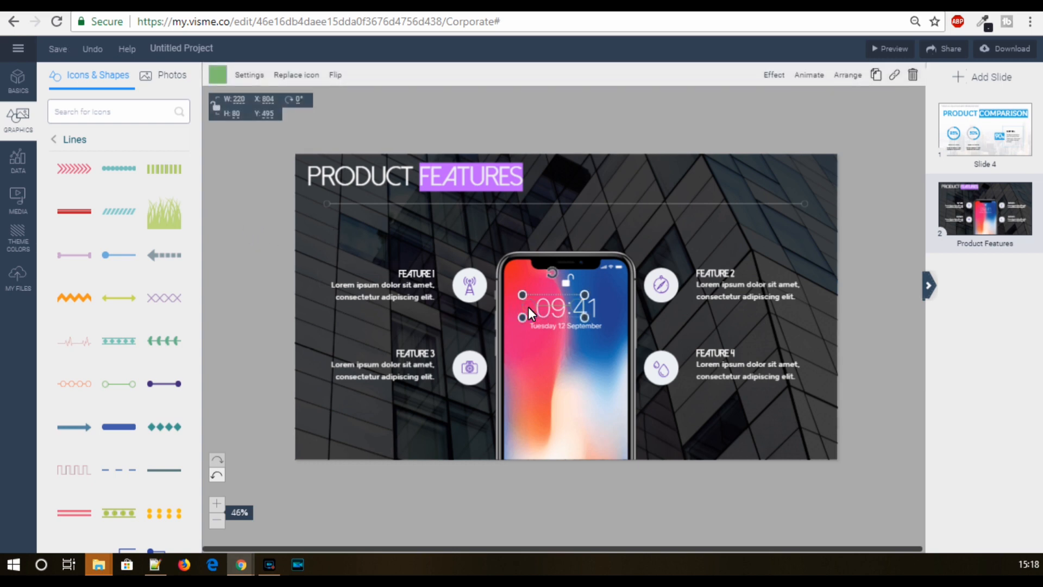
key("Delete")
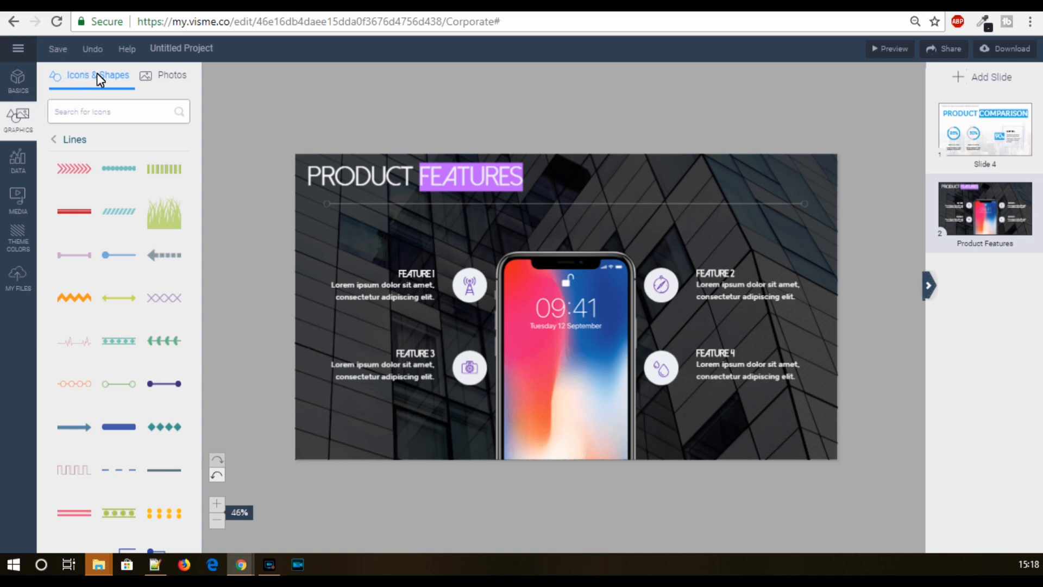
- Add the pink slanted parallelogram from the Shapes collection and enlarge it to about 1083 by 1083, spanning the slide's full height
left_click(54, 140)
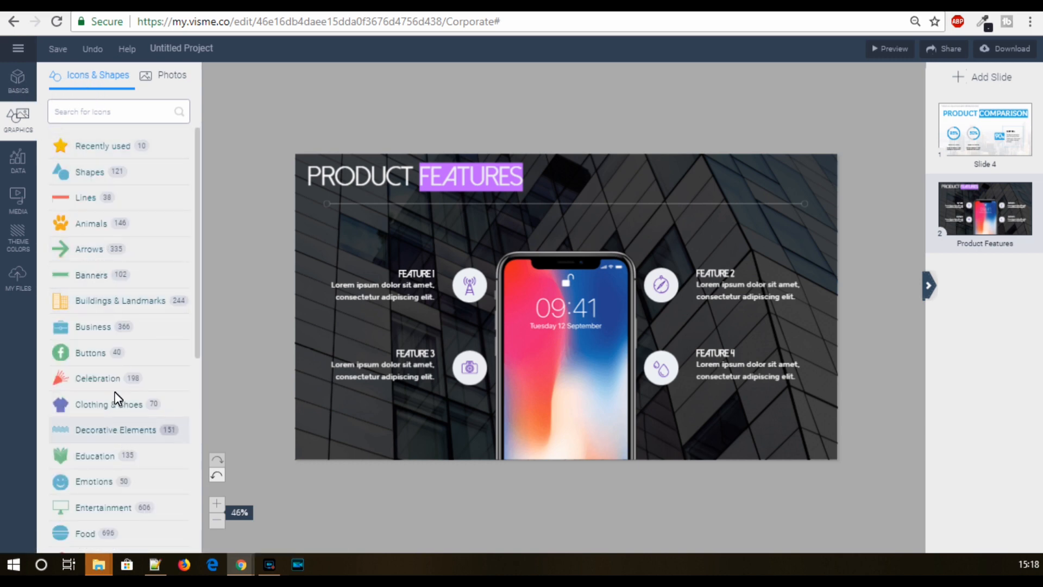
left_click(76, 170)
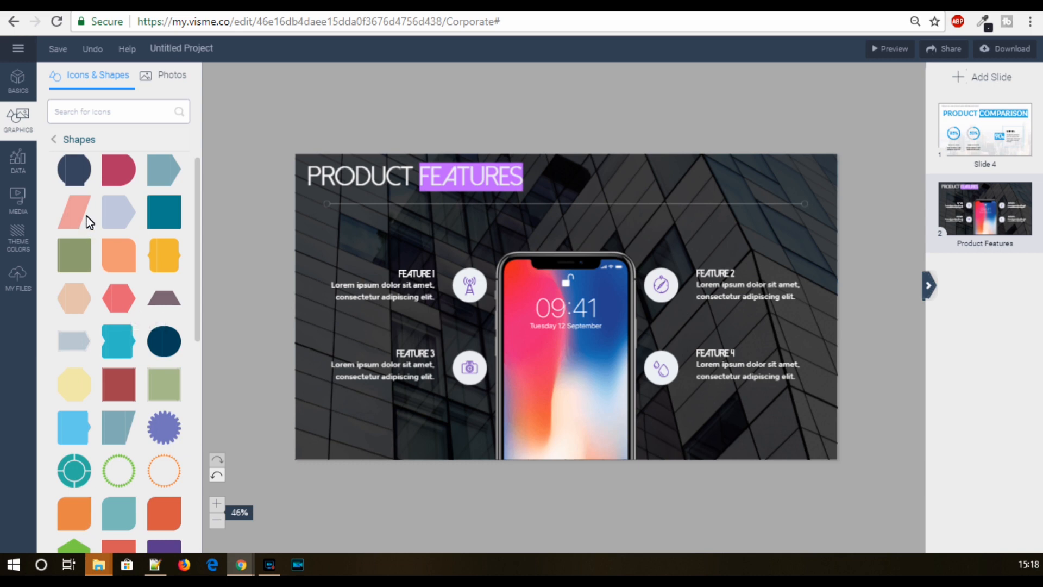
left_click_drag(82, 222, 810, 149)
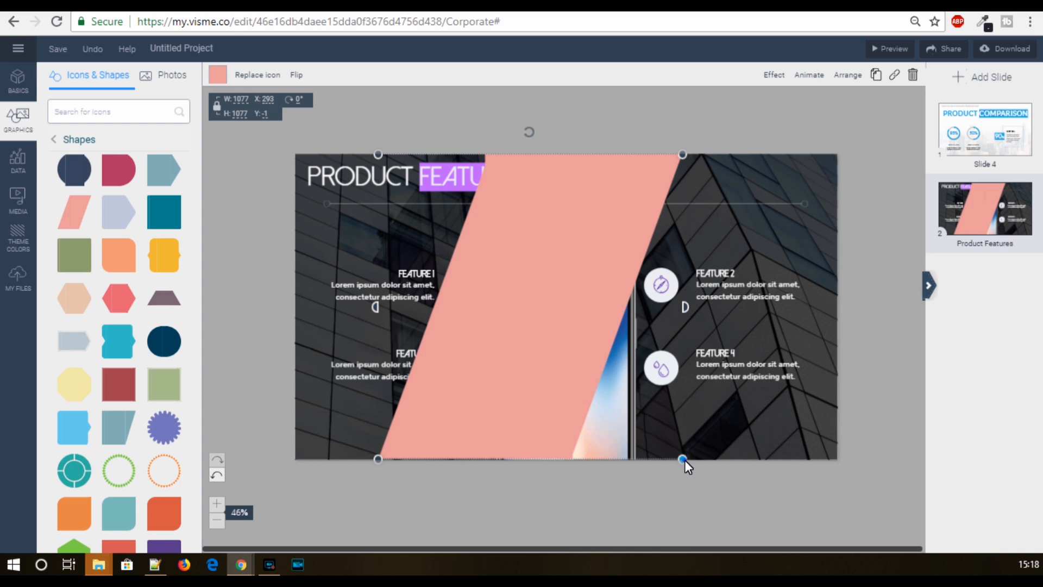
left_click_drag(684, 460, 711, 469)
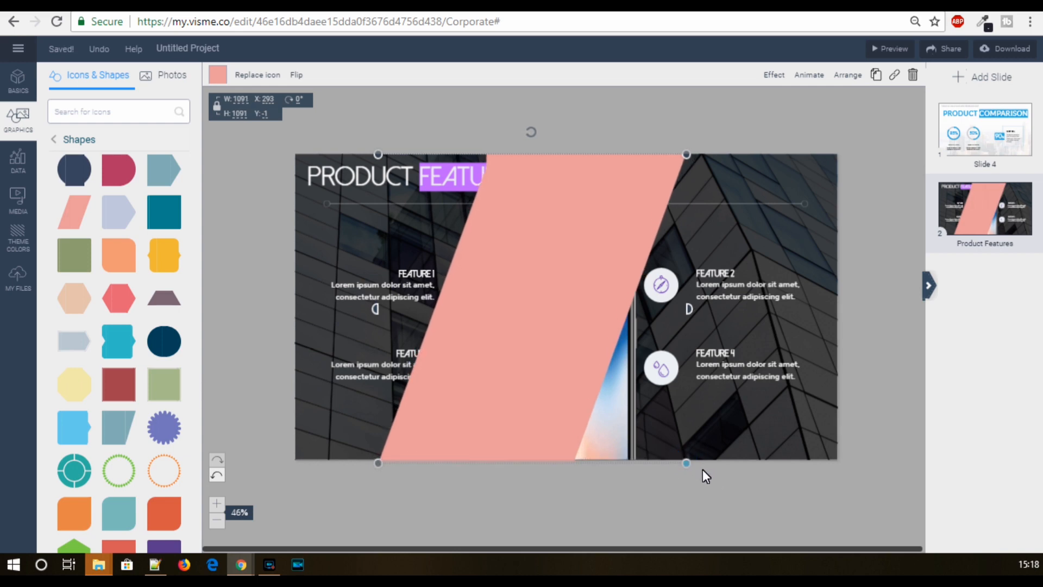
left_click_drag(692, 469, 692, 476)
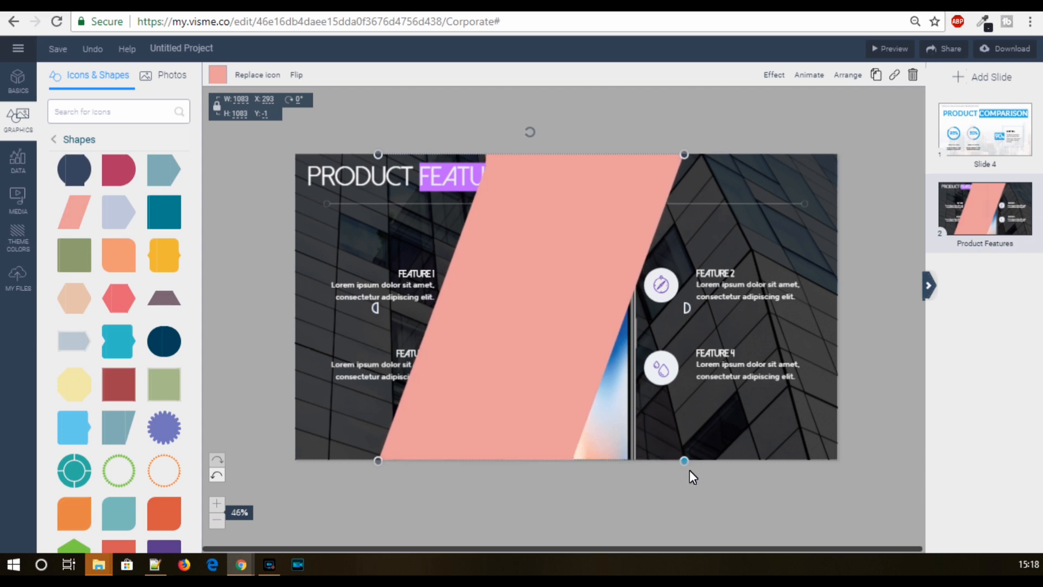
- Send the slanted parallelogram to the back of the slide and color it white
right_click(574, 282)
mouse_move(633, 328)
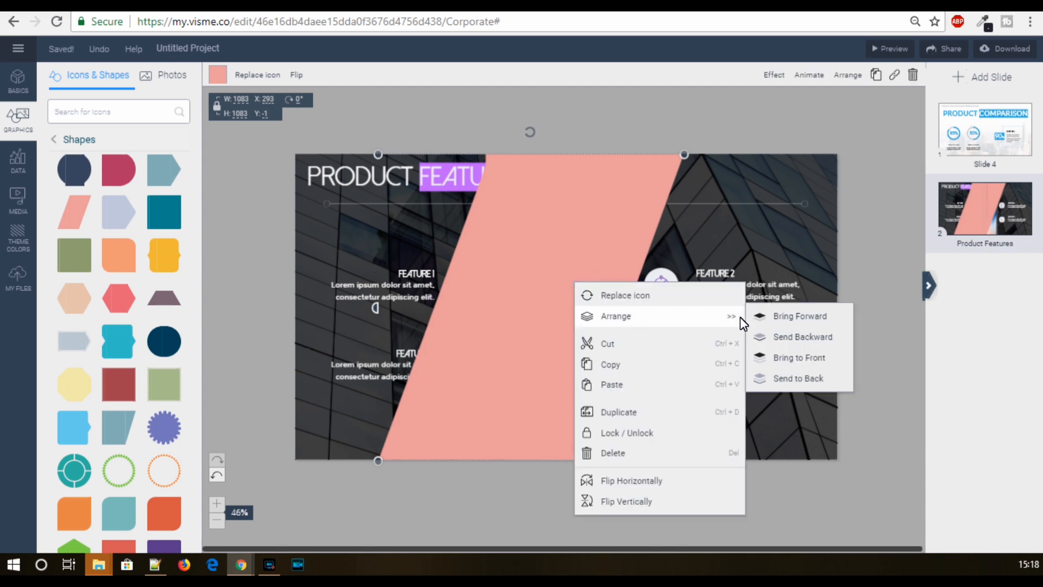
left_click(774, 379)
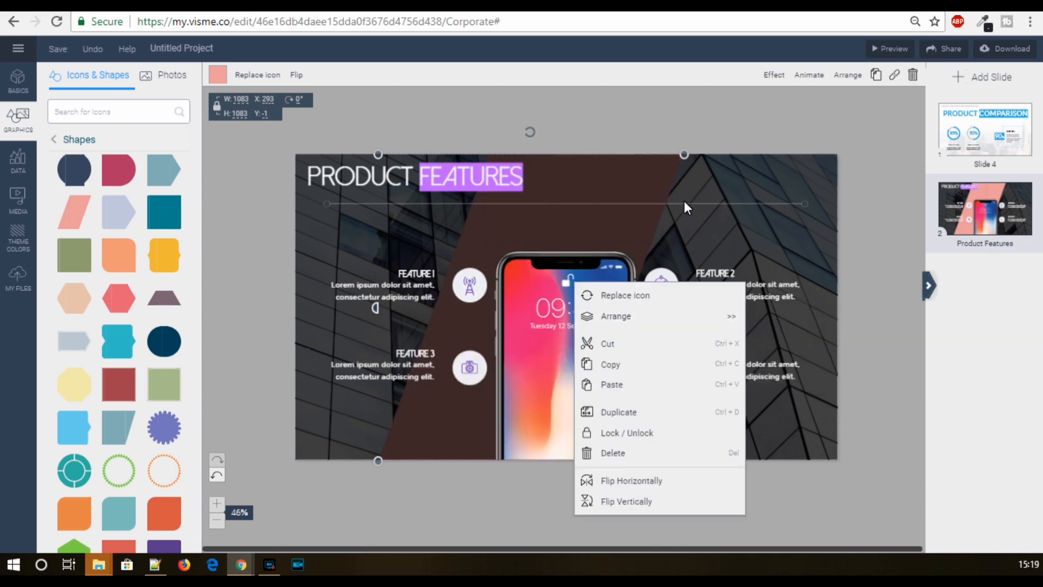
left_click(219, 74)
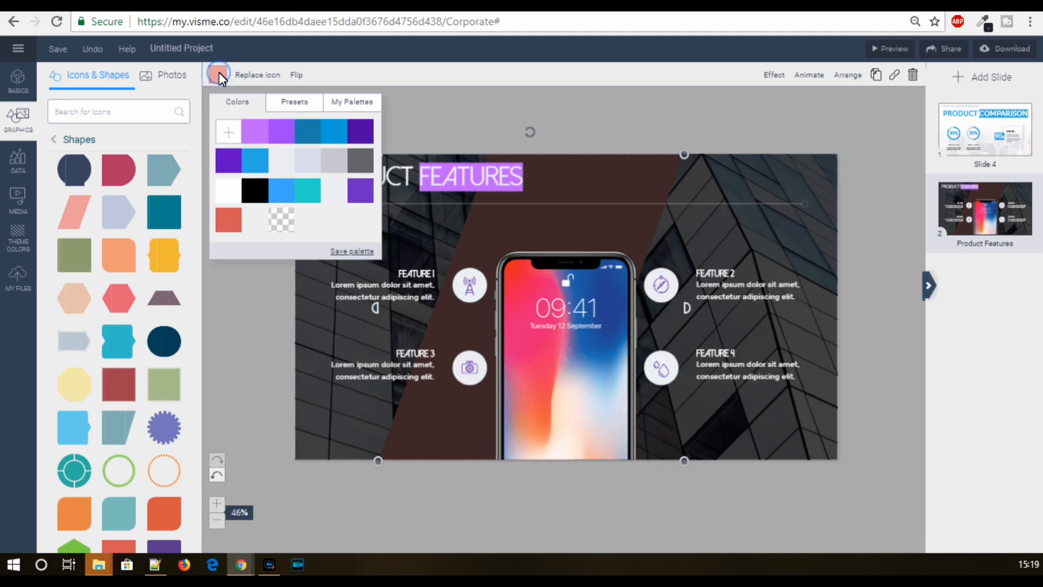
left_click(221, 194)
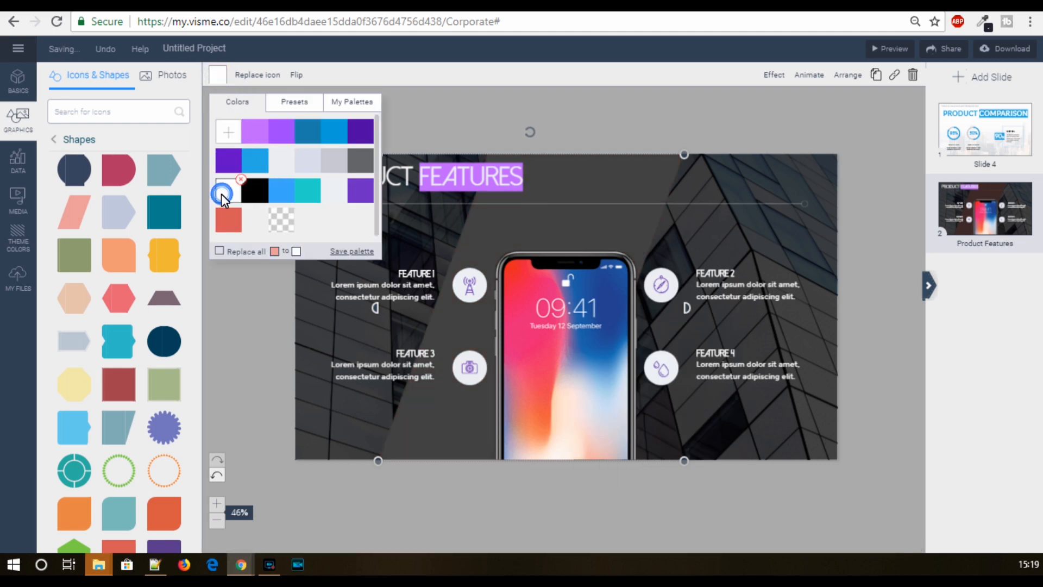
- Bring the white parallelogram one layer forward above the dark overlay and reduce its opacity to about 22%
left_click(777, 76)
left_click_drag(714, 113, 683, 113)
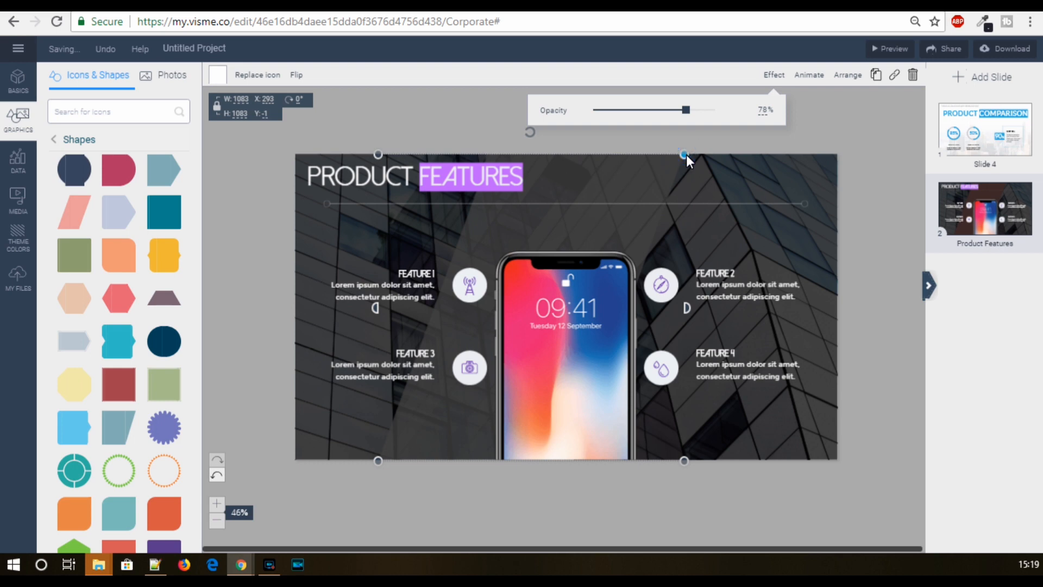
left_click(845, 75)
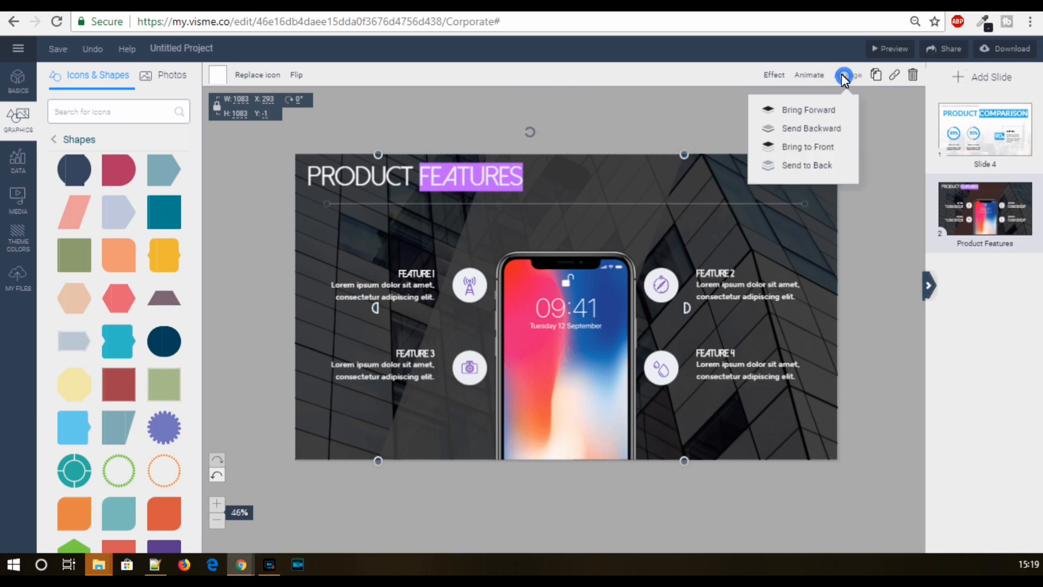
left_click(823, 109)
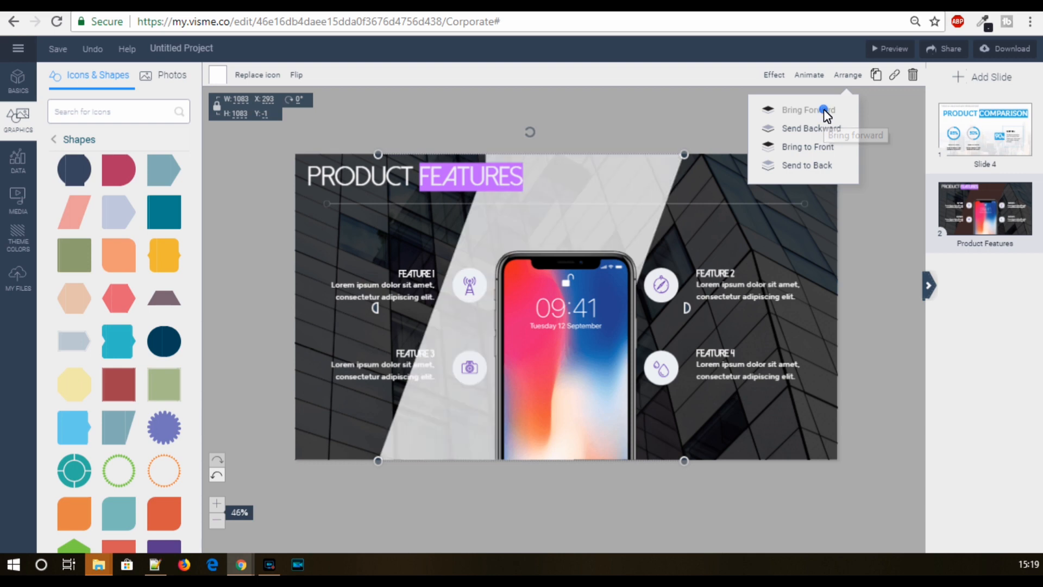
left_click(774, 75)
left_click_drag(683, 110, 617, 113)
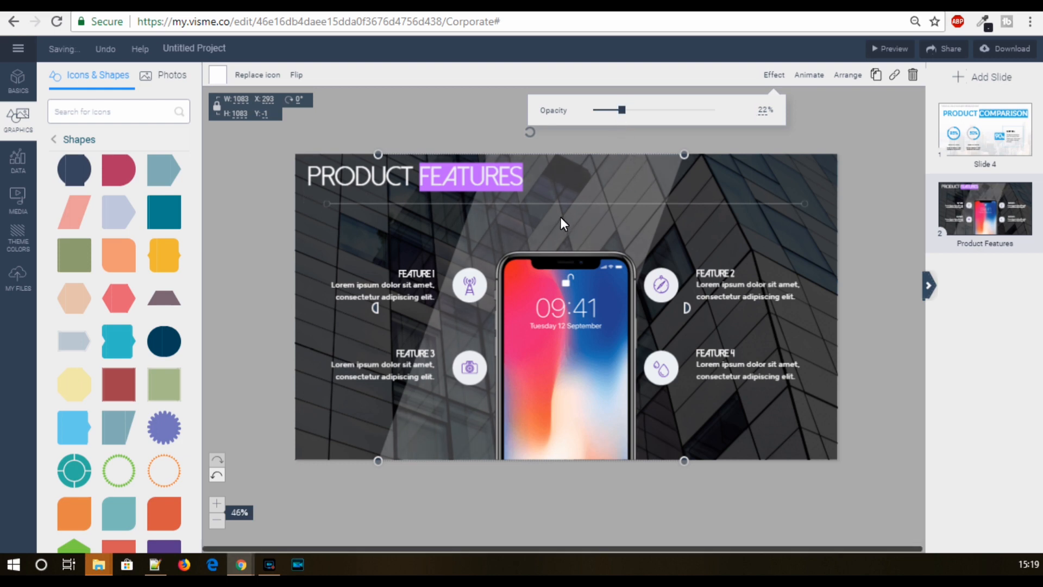
- Nudge the white parallelogram left to X 219 and set its opacity to 26%
key("Left")
key("Left")
key("Left")
key("Left")
key("Left")
key("Left")
key("Left")
key("Left")
key("Left")
key("Left")
key("Left")
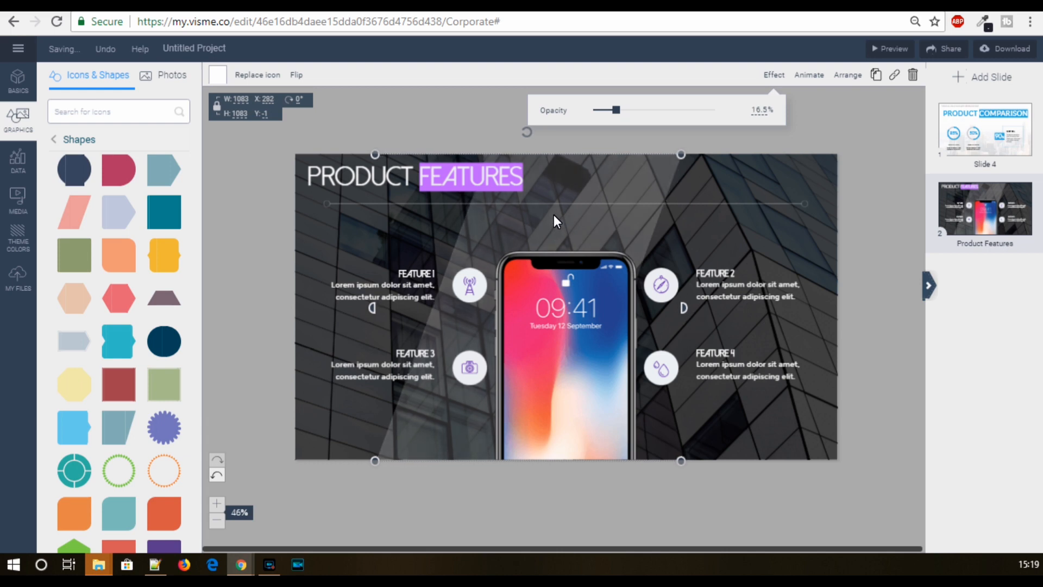
key("Left")
key("Left")
key("Left")
key("Left")
key("Left")
key("Left")
key("Left")
key("Left")
key("Left")
key("Left")
key("Left")
key("Left")
key("Left")
key("Left")
key("Left")
key("Left")
key("Left")
key("Left")
key("Left")
key("Left")
key("Left")
key("Left")
key("Left")
key("Left")
key("Left")
key("Left")
key("Left")
key("Left")
key("Left")
key("Left")
key("Left")
key("Left")
key("Left")
key("Left")
key("Left")
key("Left")
key("Left")
key("Left")
key("Left")
key("Left")
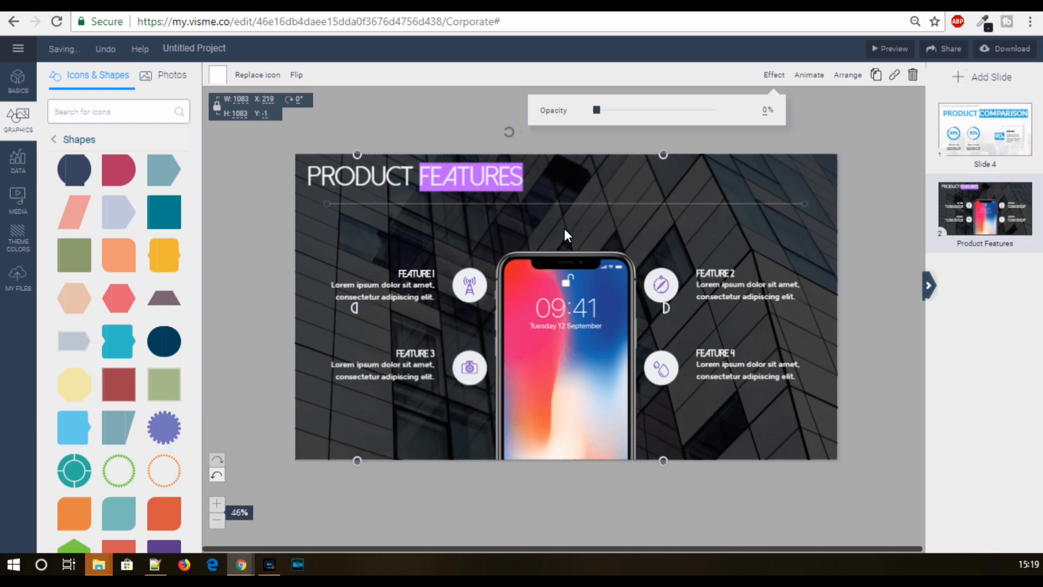
left_click_drag(608, 108, 625, 109)
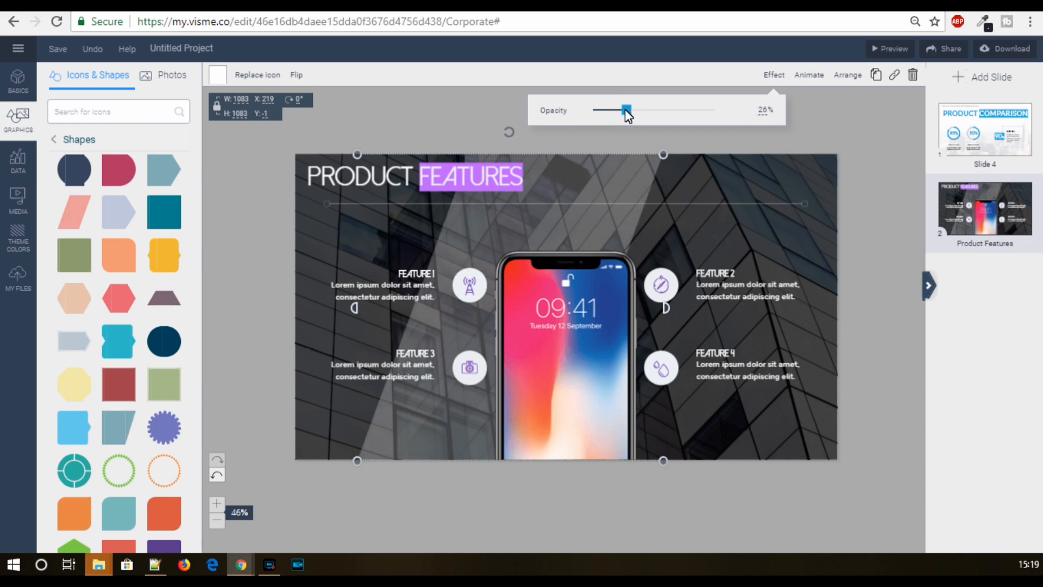
left_click(868, 279)
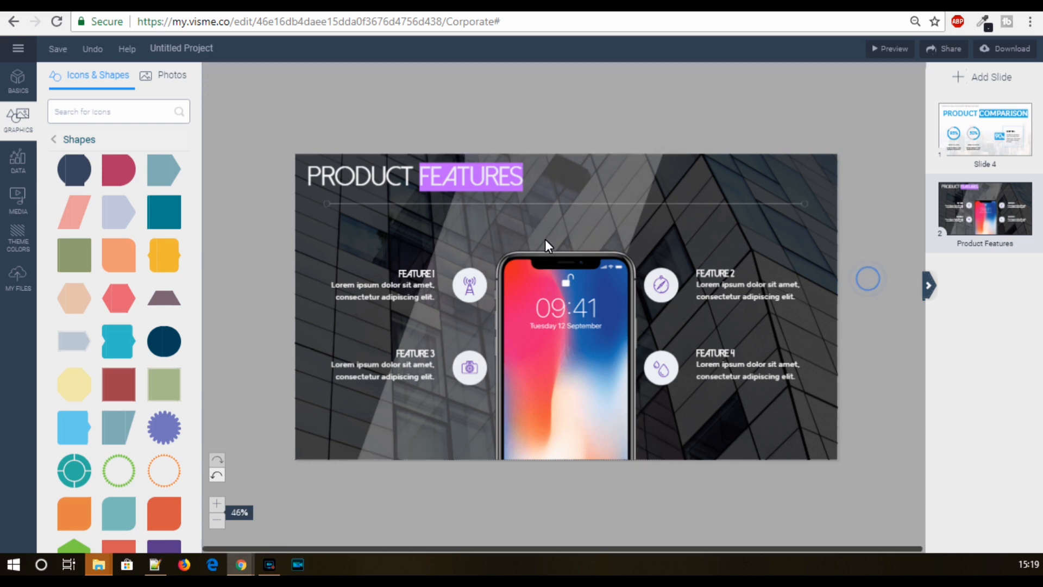
- Duplicate the white parallelogram, place the copy at about X 829, Y -7, and lower its opacity to 18.5%
left_click(503, 230)
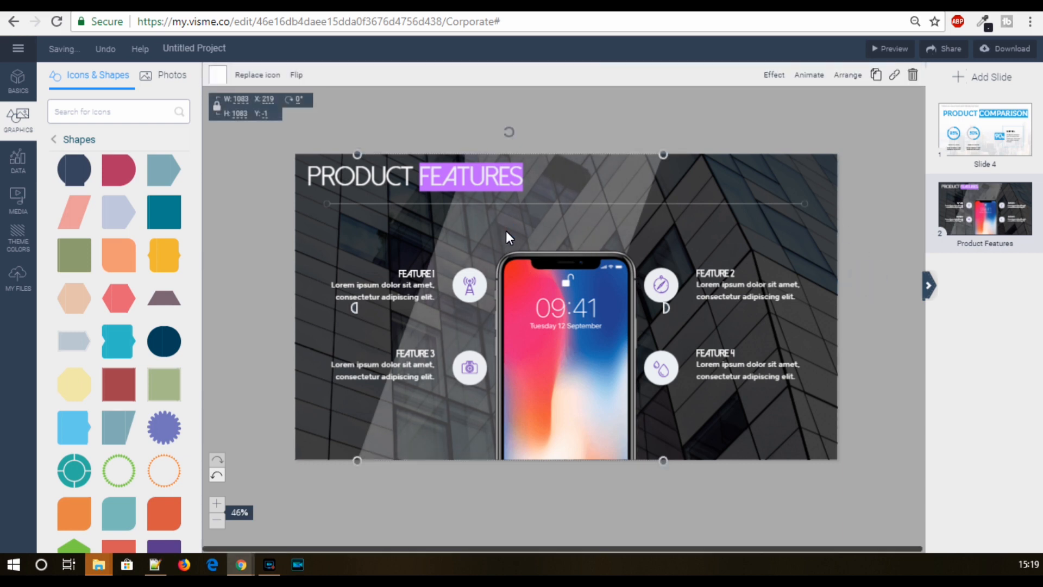
left_click_drag(508, 231, 682, 223)
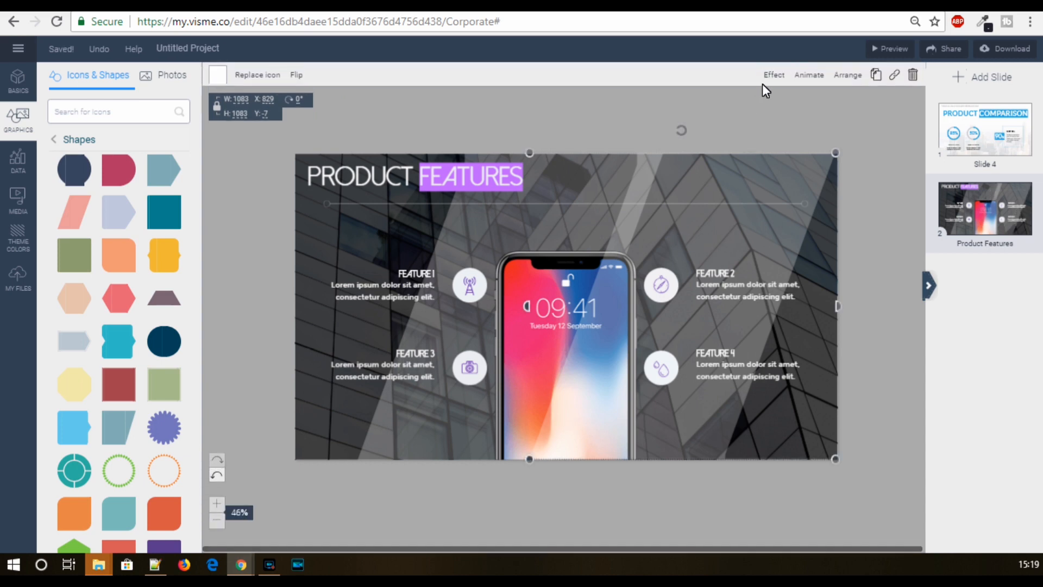
left_click(767, 78)
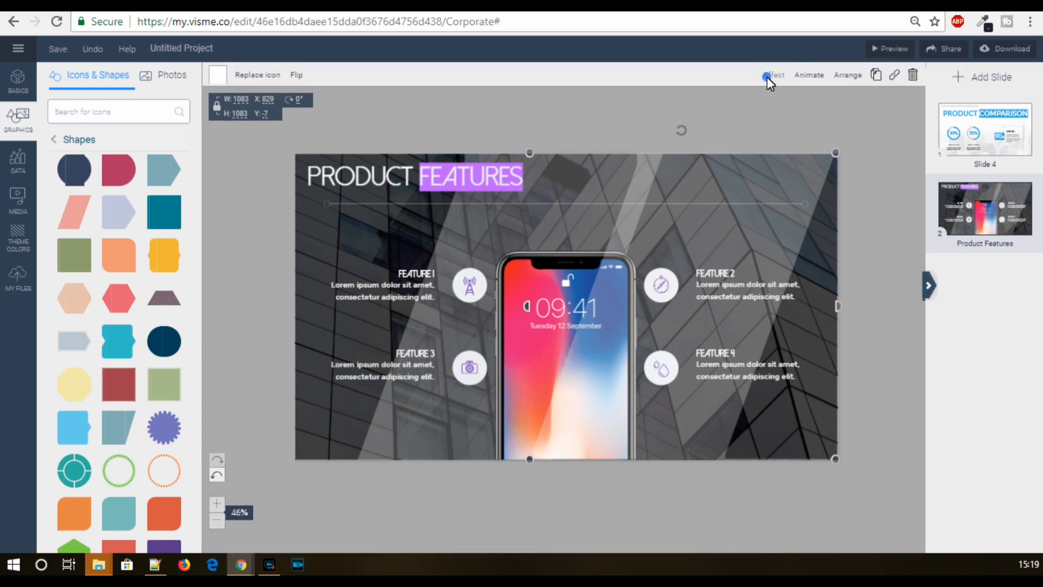
mouse_move(631, 112)
left_mouse_down()
mouse_move(600, 111)
mouse_move(616, 114)
left_mouse_up()
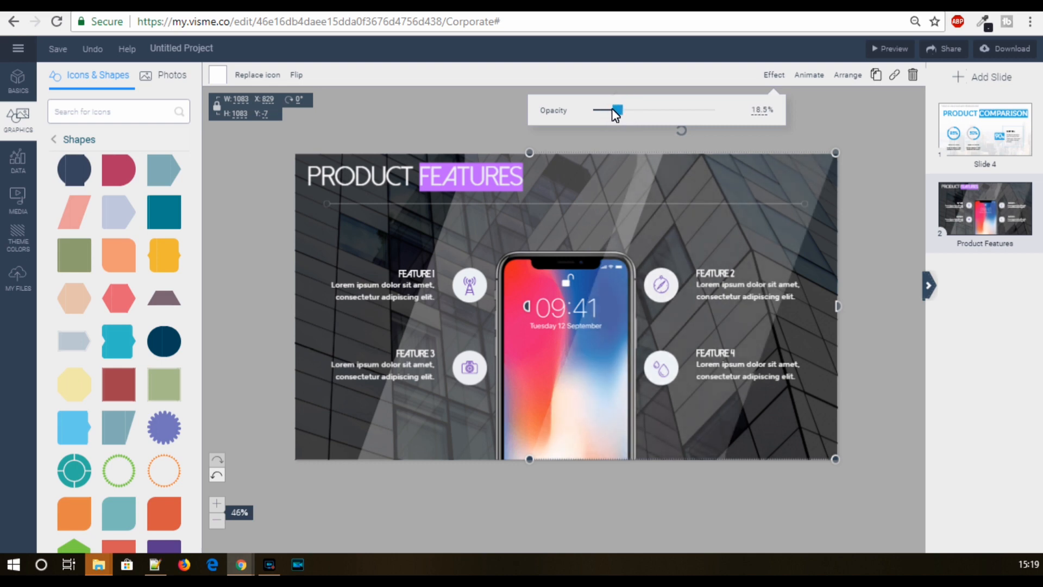
- Send the copied parallelogram to the back, one layer above the background, so it sits behind the phone
right_click(695, 223)
mouse_move(738, 256)
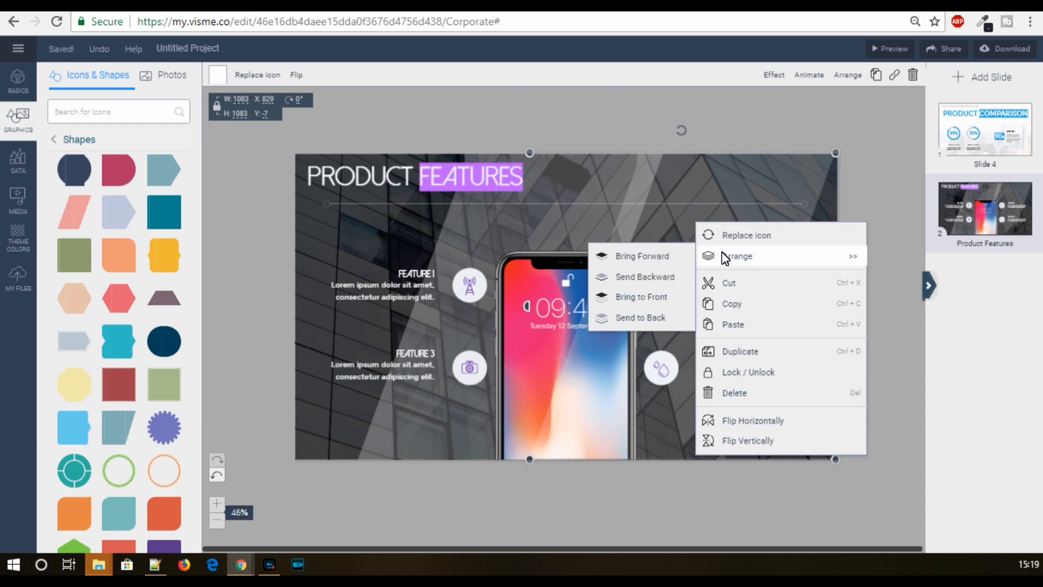
left_click(662, 310)
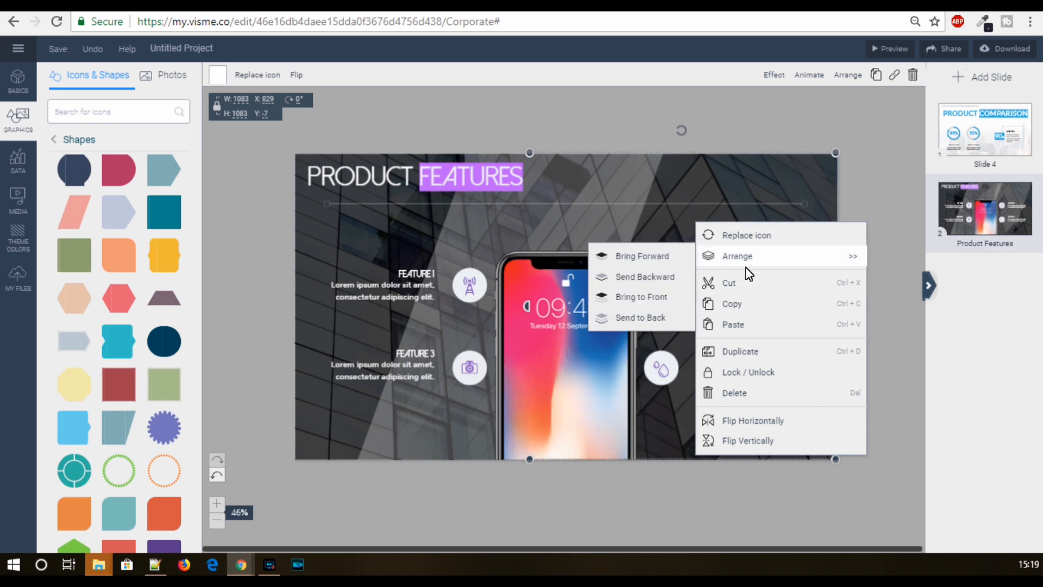
left_click(658, 257)
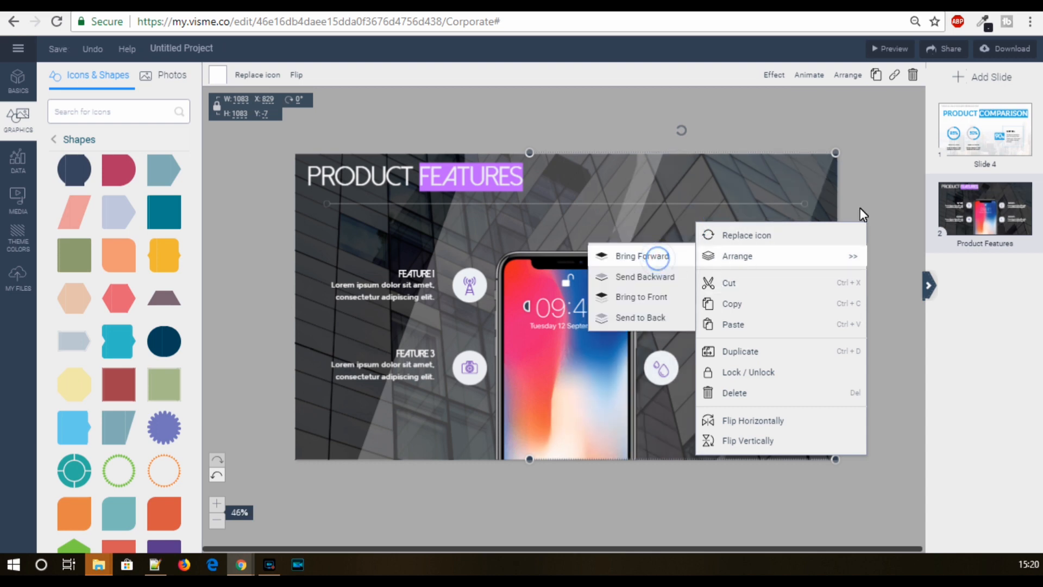
left_click(860, 180)
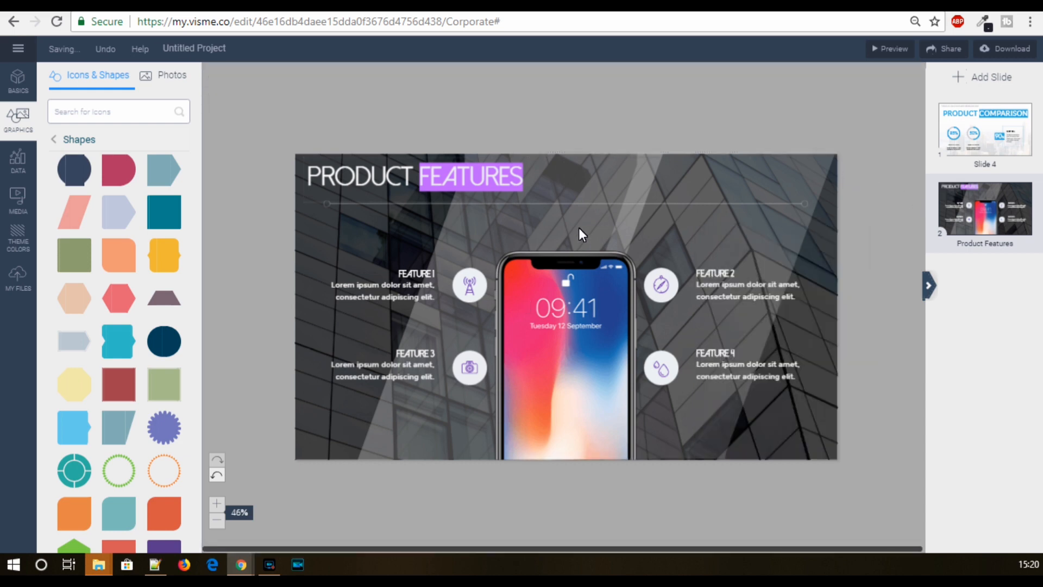
- Shift the original white parallelogram to the right so it overlaps more of the copy
left_click(426, 423)
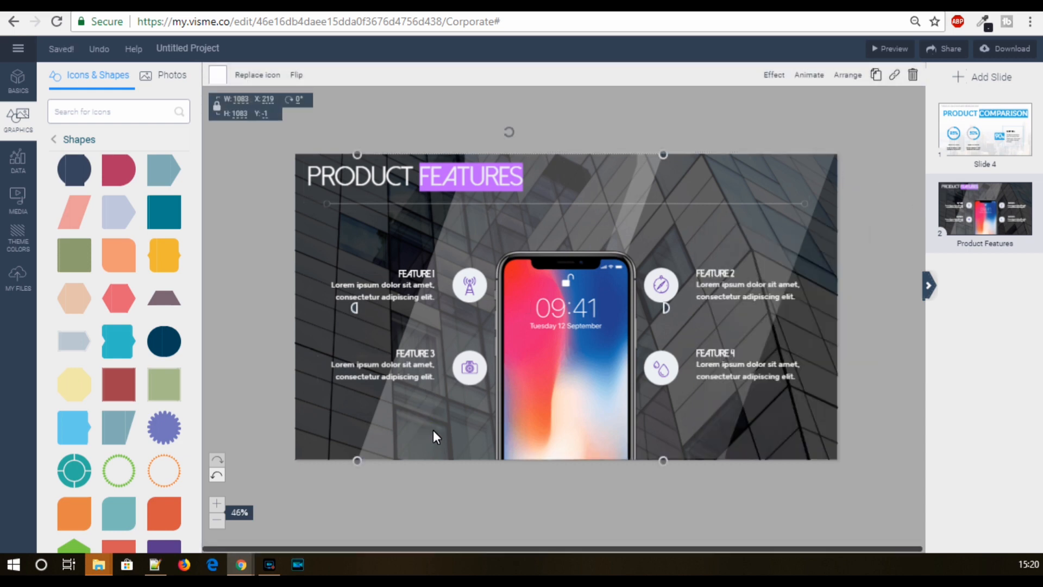
left_click_drag(433, 429, 405, 428)
left_click_drag(393, 428, 486, 431)
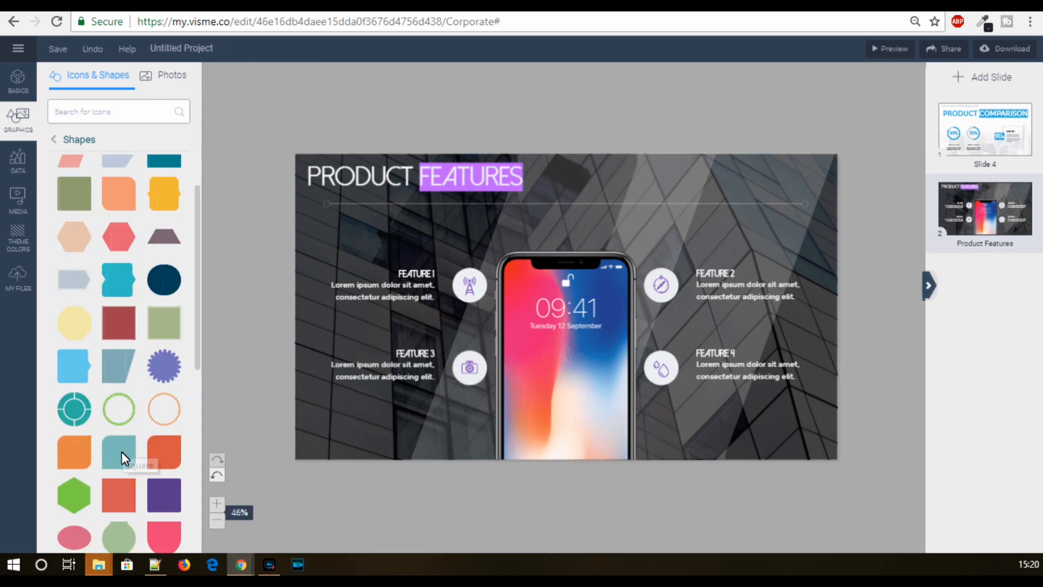
- Add the blue right triangle from the Shapes collection and stretch it to about 1919 by 1081 to span the slide
scroll(107, 319, "up", 2)
scroll(107, 326, "down", 5)
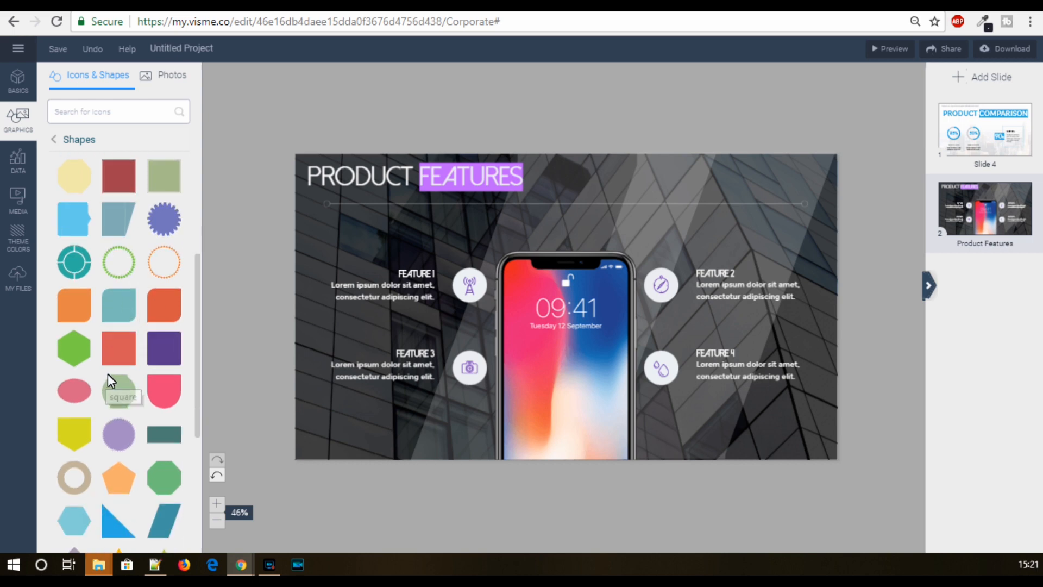
left_click(114, 521)
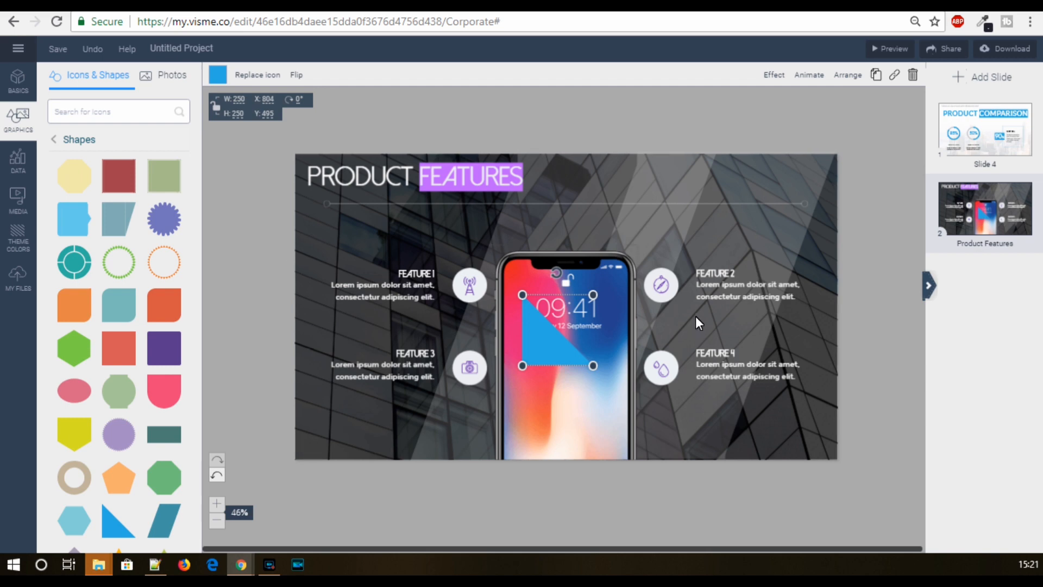
left_click_drag(560, 348, 842, 467)
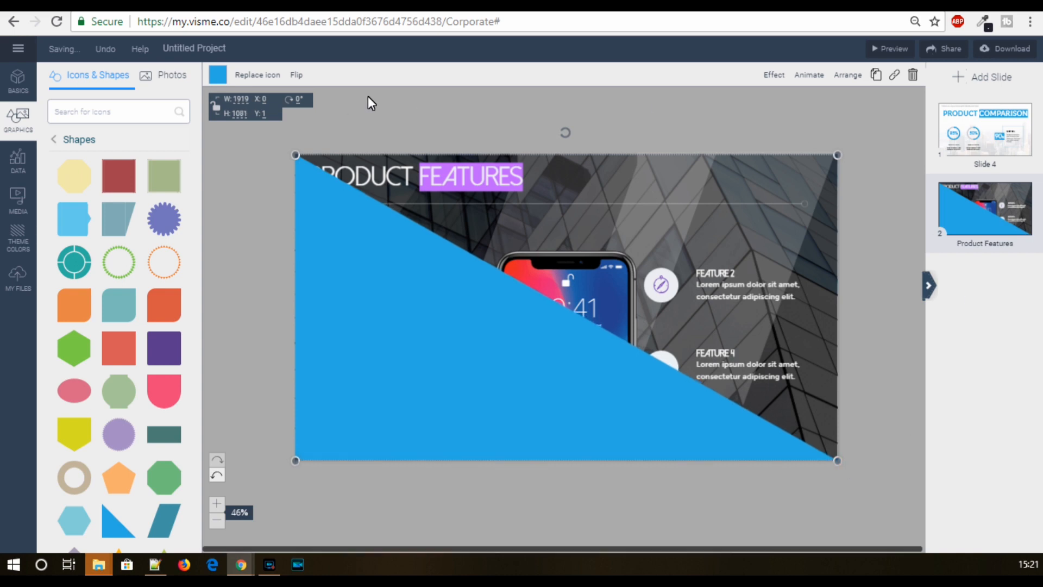
- Color the large right triangle white
left_click(219, 75)
left_click(279, 163)
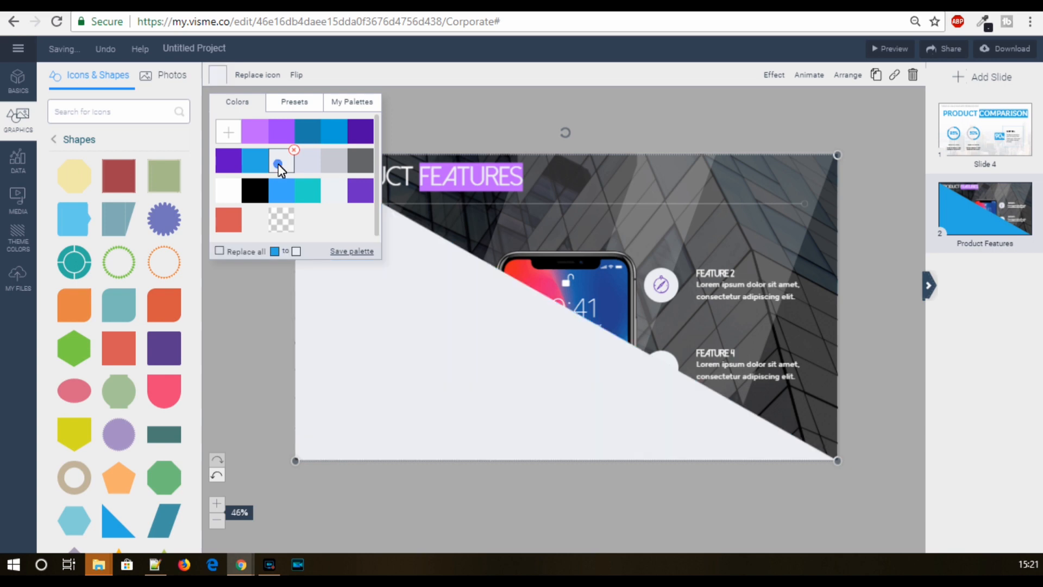
left_click(228, 190)
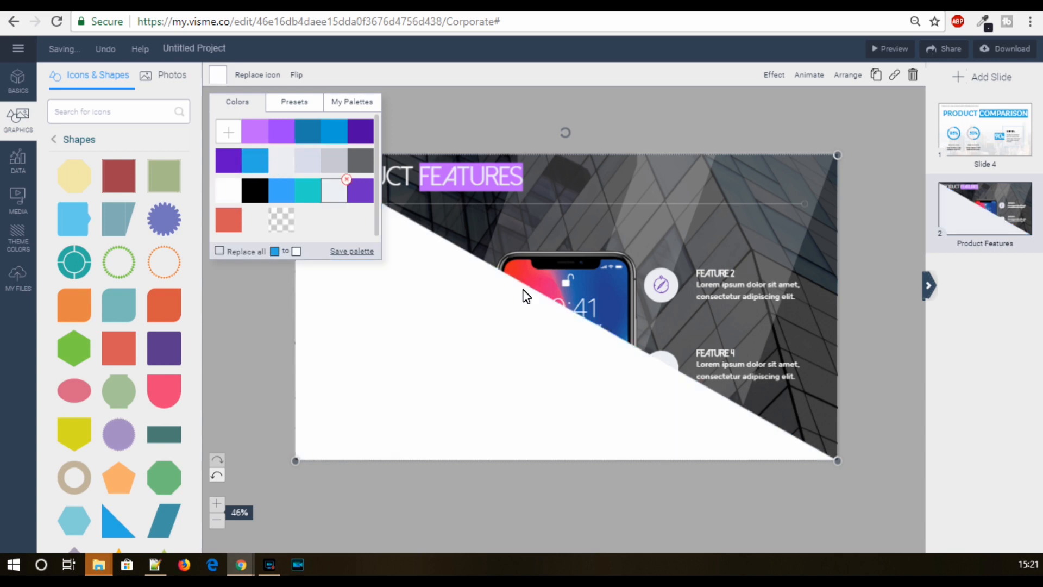
left_click(774, 75)
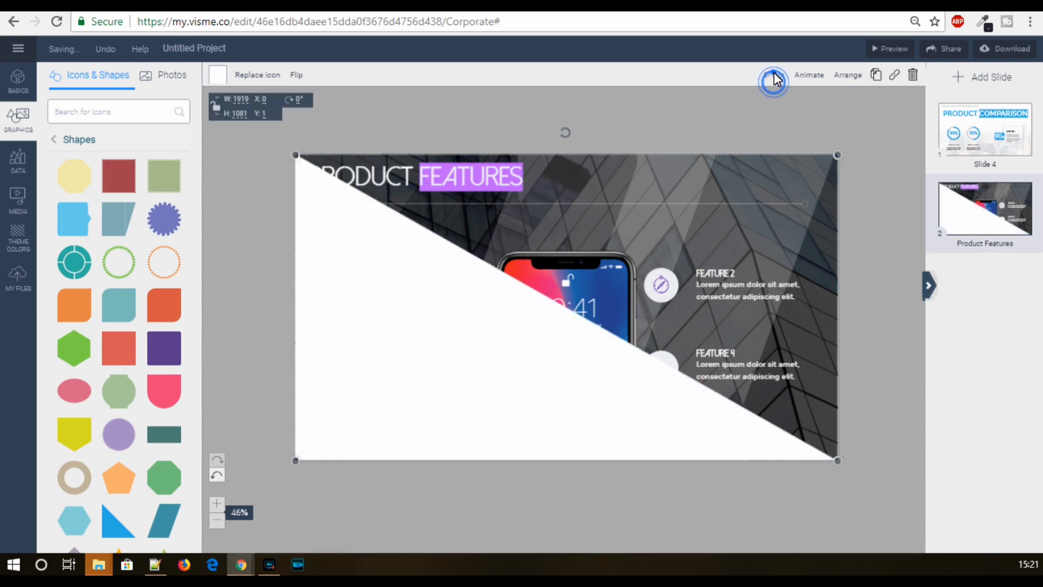
- Flip the white triangle both vertically and horizontally so it fills the slide's upper-right half
left_click(298, 77)
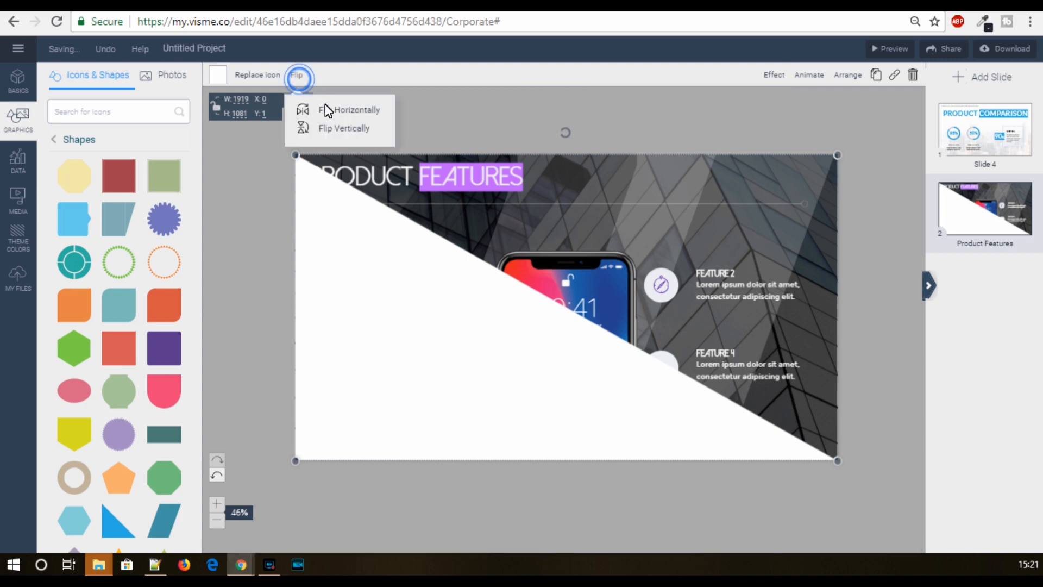
left_click(333, 128)
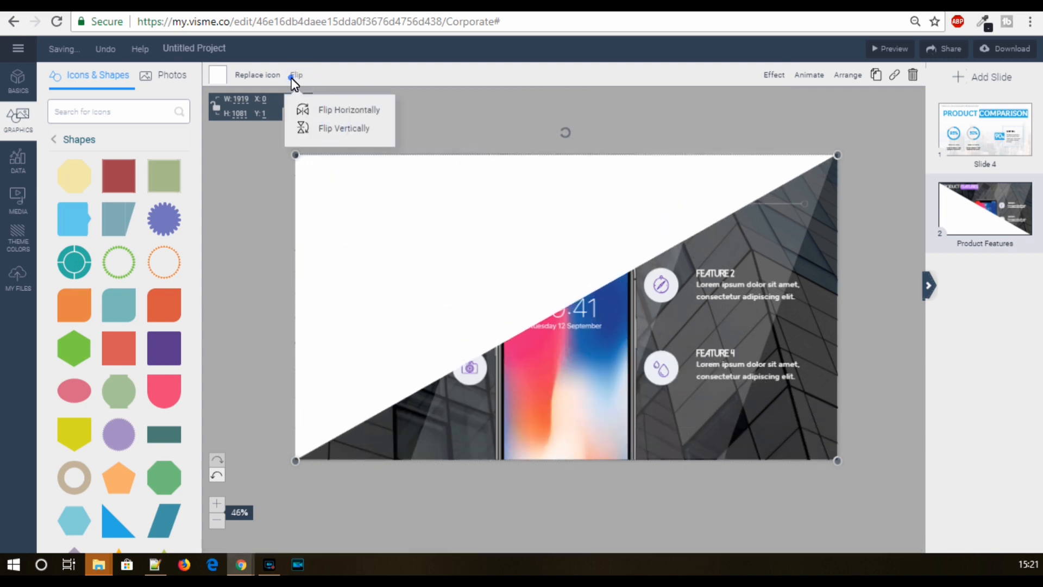
left_click(291, 76)
left_click(299, 75)
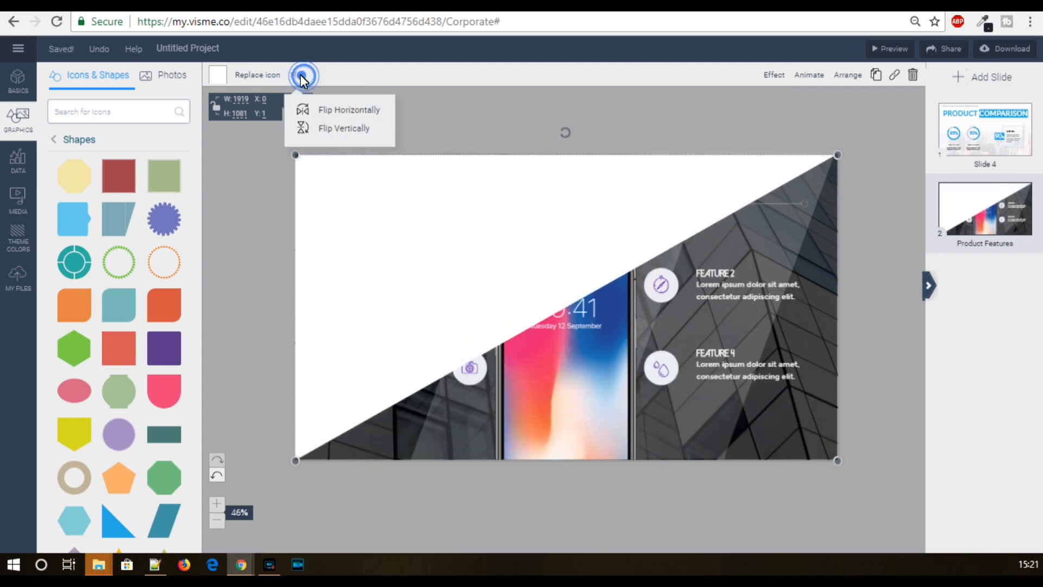
left_click(326, 111)
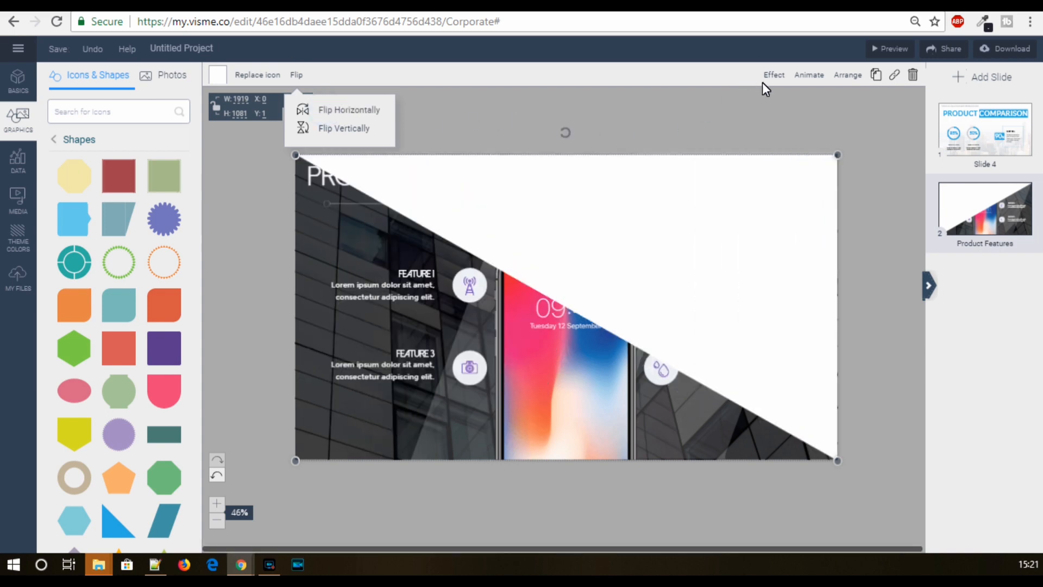
- Lower the white triangle's opacity to 27% and keep the triangle selected
left_click(773, 74)
left_click_drag(711, 110, 624, 113)
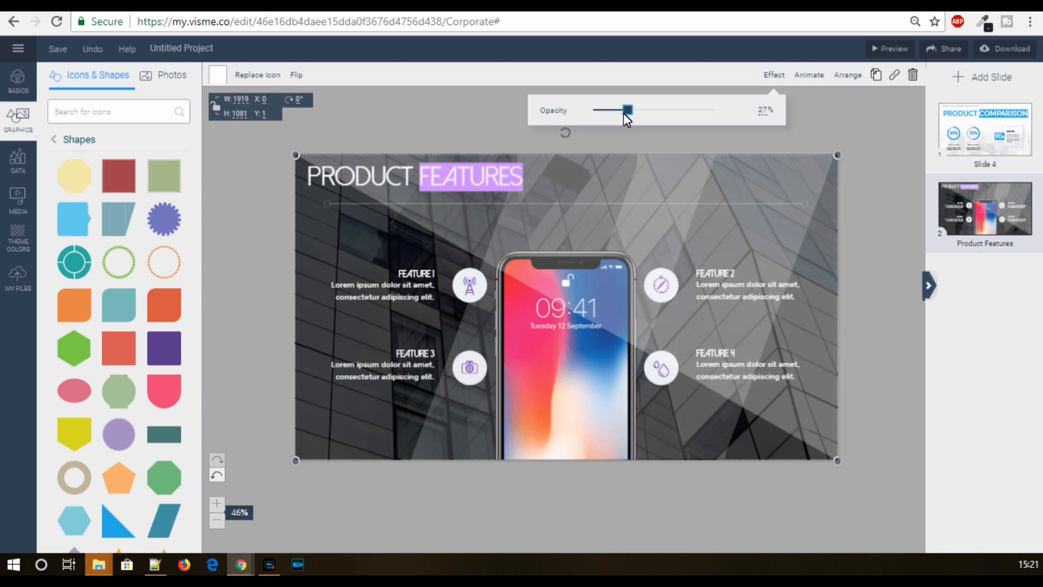
left_click(855, 325)
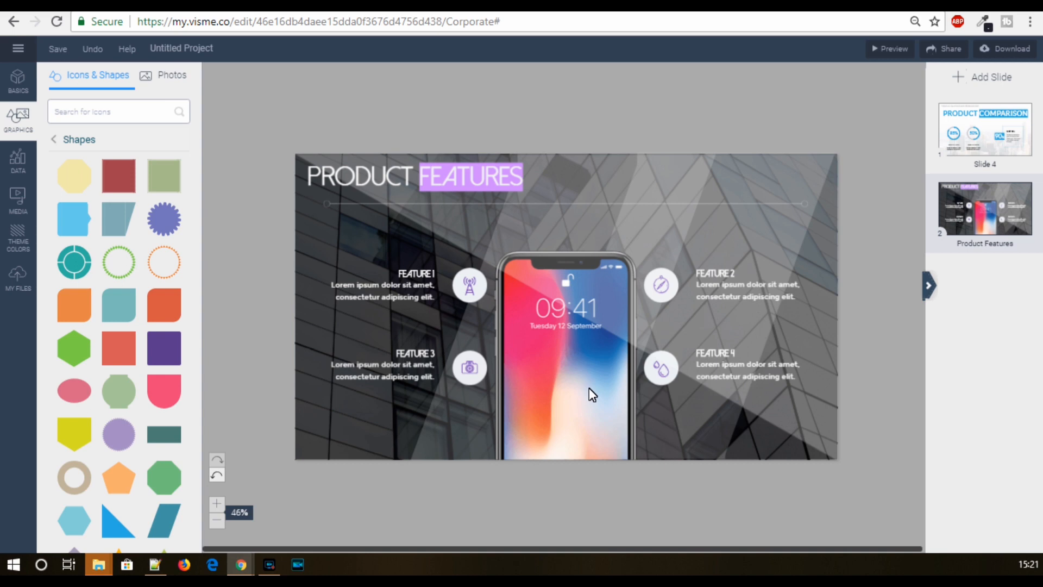
left_click(318, 402)
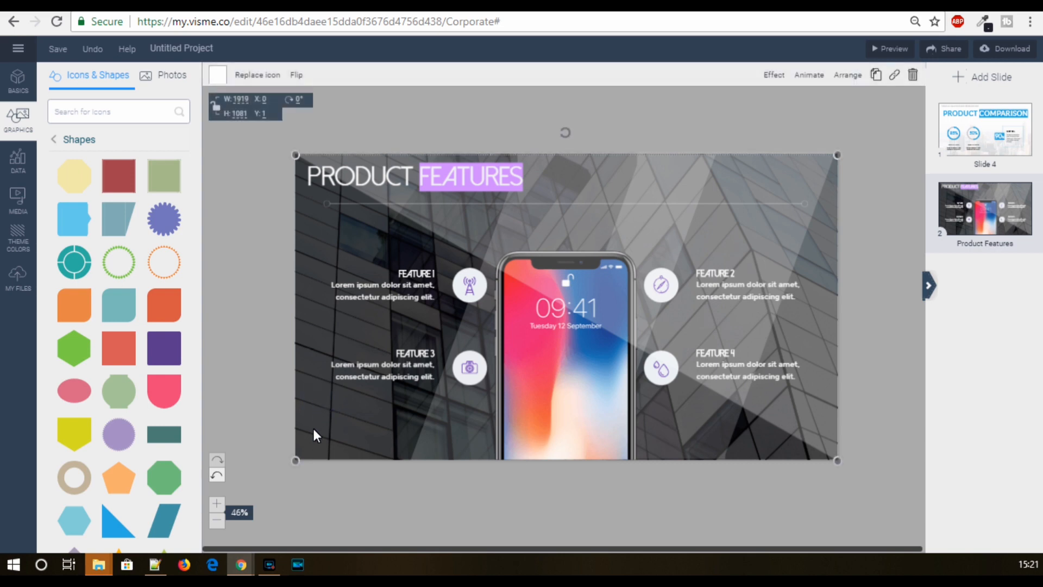
left_click(218, 74)
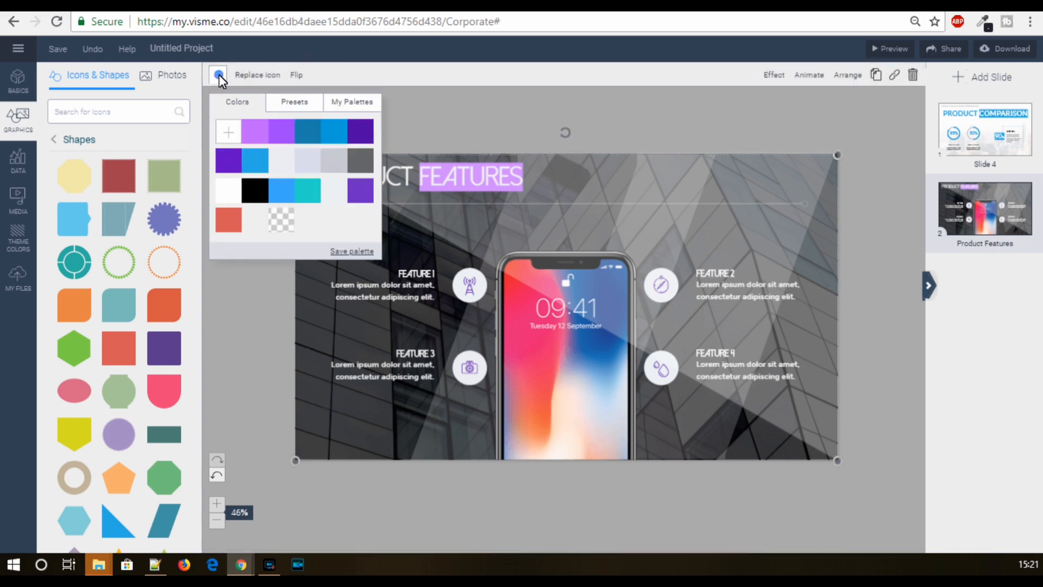
left_click(355, 133)
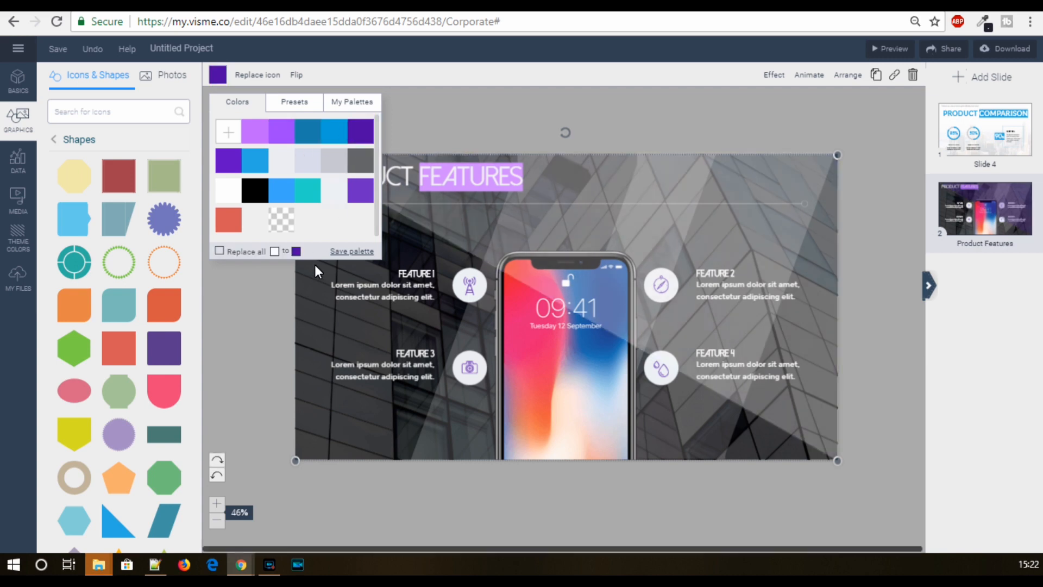
left_click(234, 363)
left_click(466, 219)
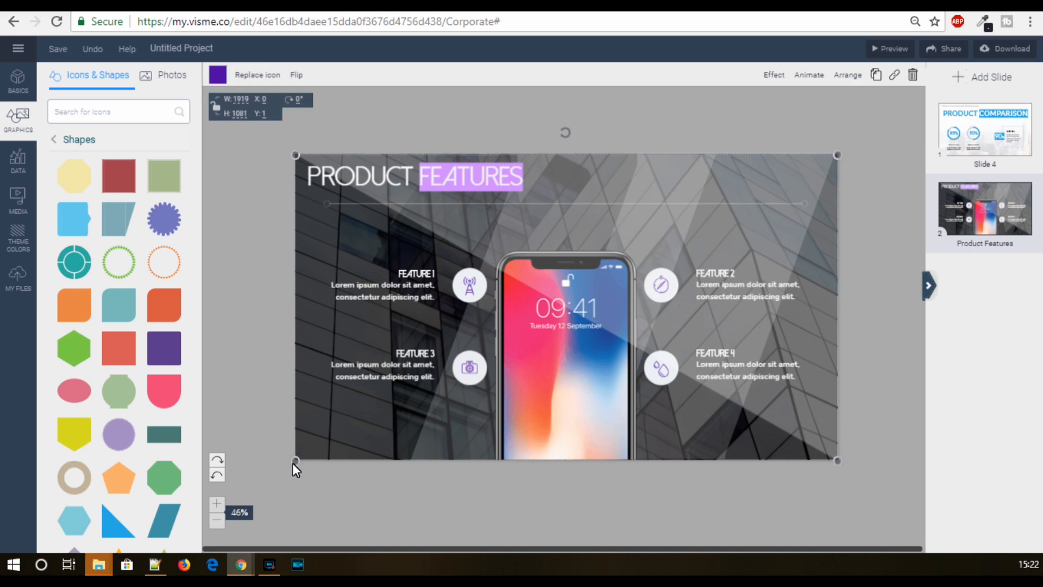
left_click_drag(293, 462, 322, 467)
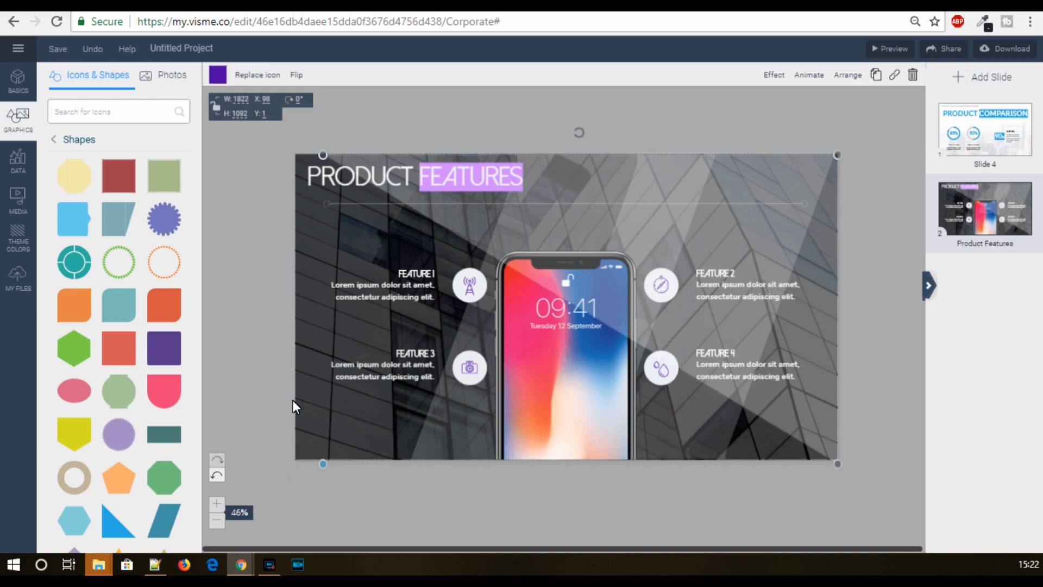
key("ctrl+z")
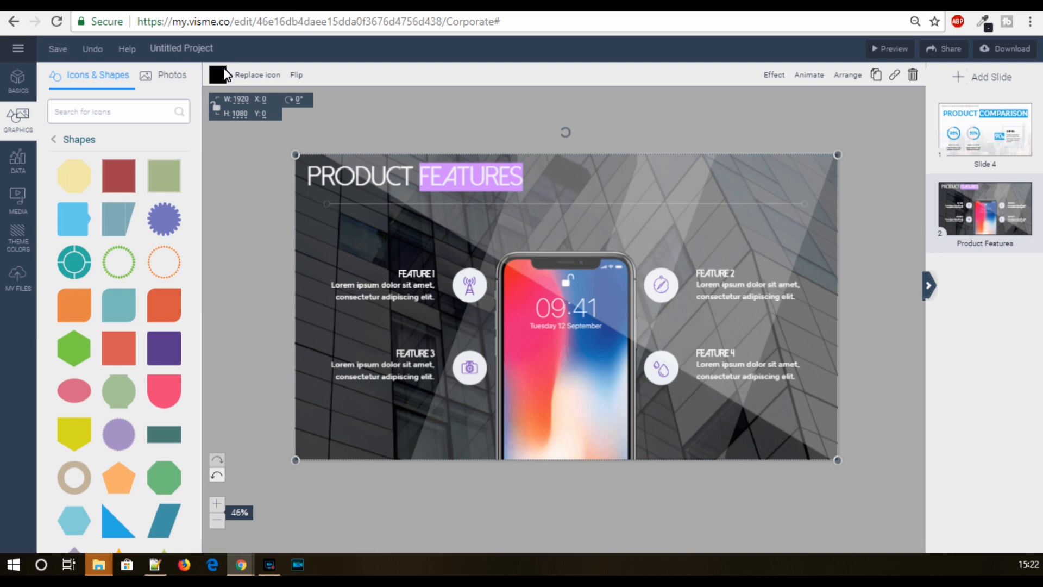
- Recolor the full-slide black overlay with a custom, very dark navy blue and deselect it
left_click(219, 74)
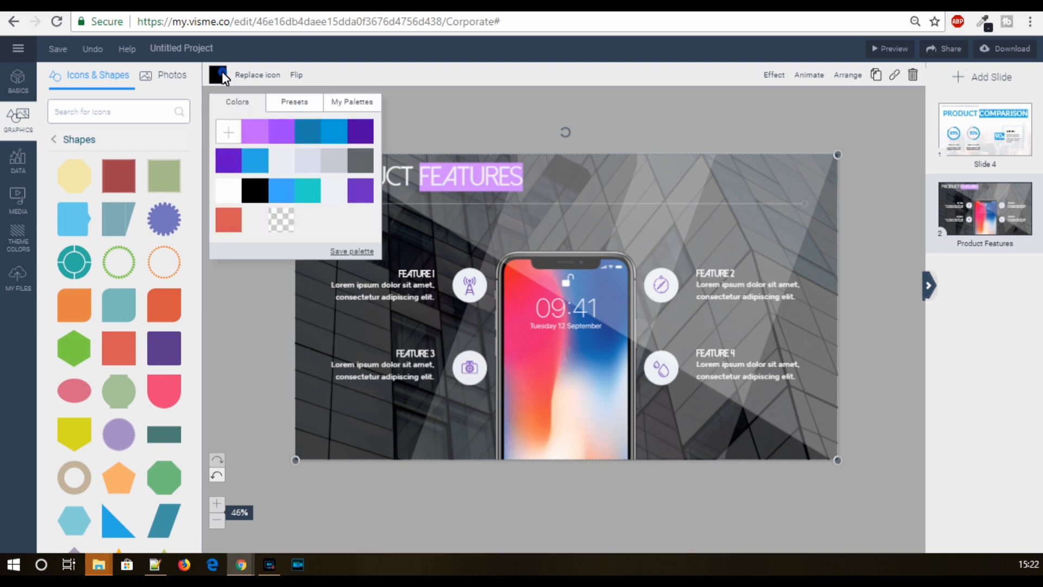
left_click(228, 133)
left_click(301, 184)
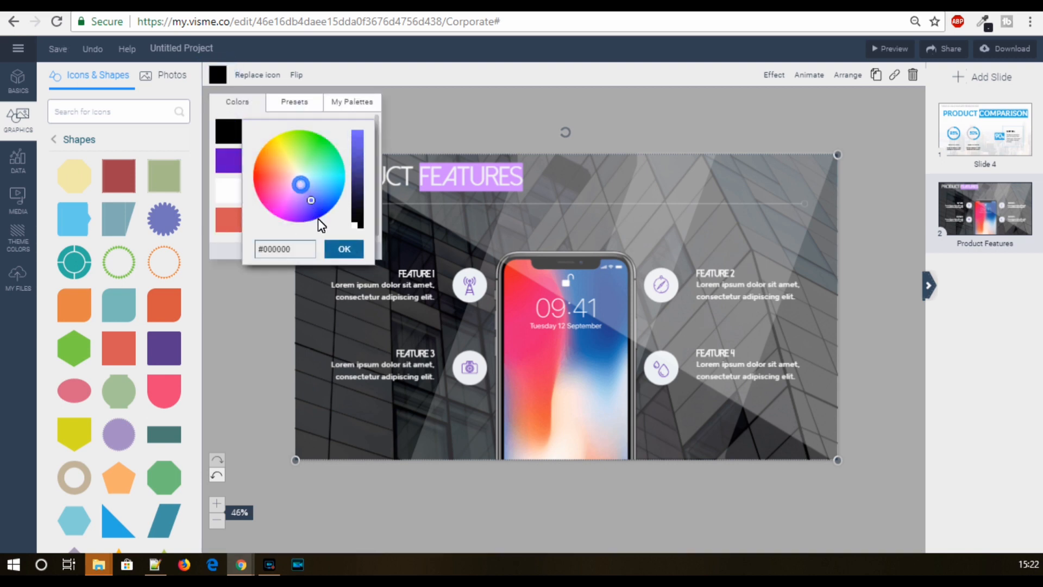
left_click(297, 224)
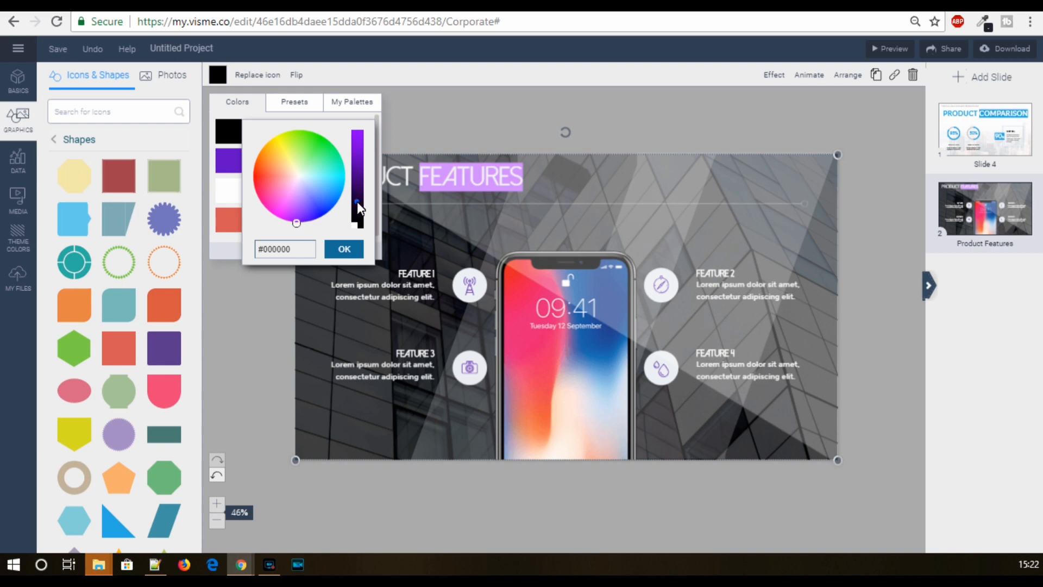
left_click_drag(357, 201, 359, 220)
mouse_move(297, 223)
left_mouse_down()
mouse_move(356, 220)
mouse_move(316, 220)
left_mouse_up()
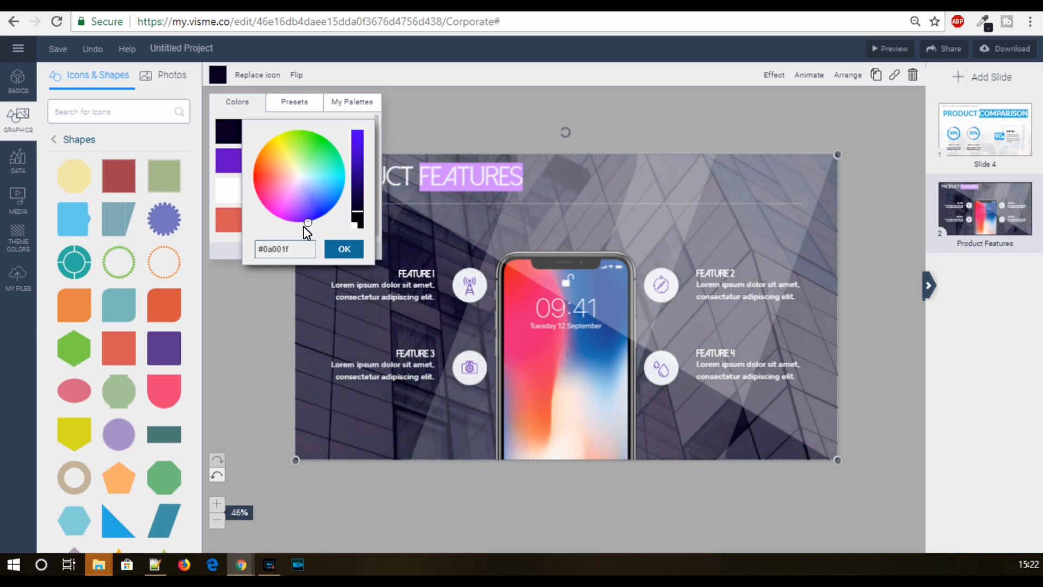
key("ctrl+z")
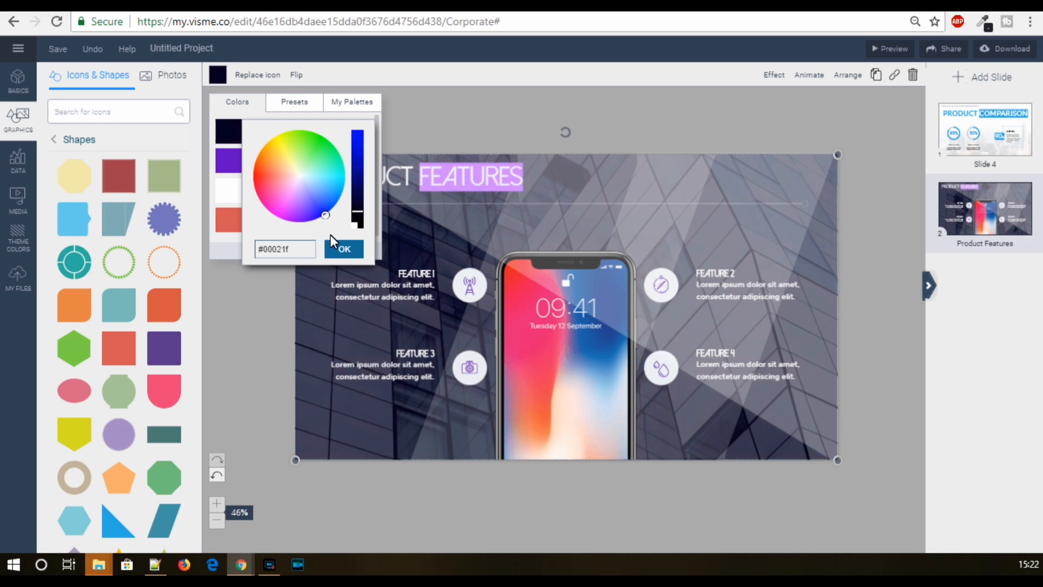
left_click_drag(360, 220, 360, 226)
left_click(345, 250)
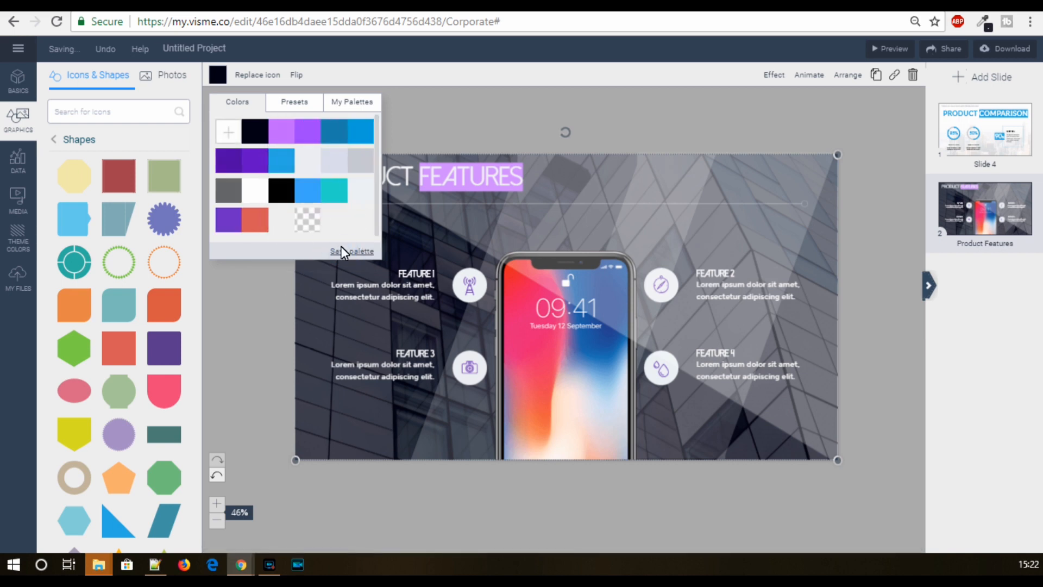
left_click(257, 305)
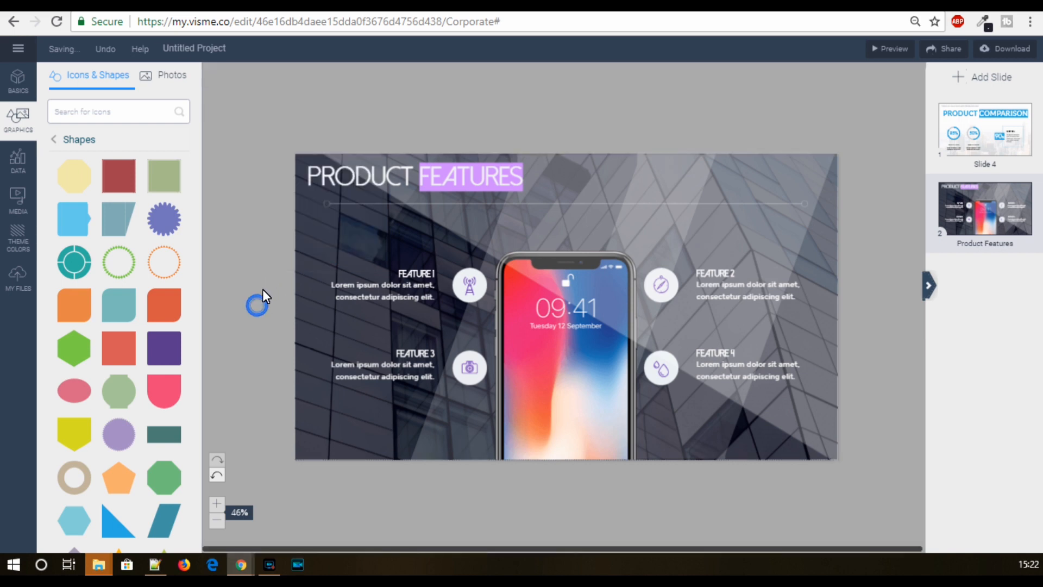
left_click(441, 447)
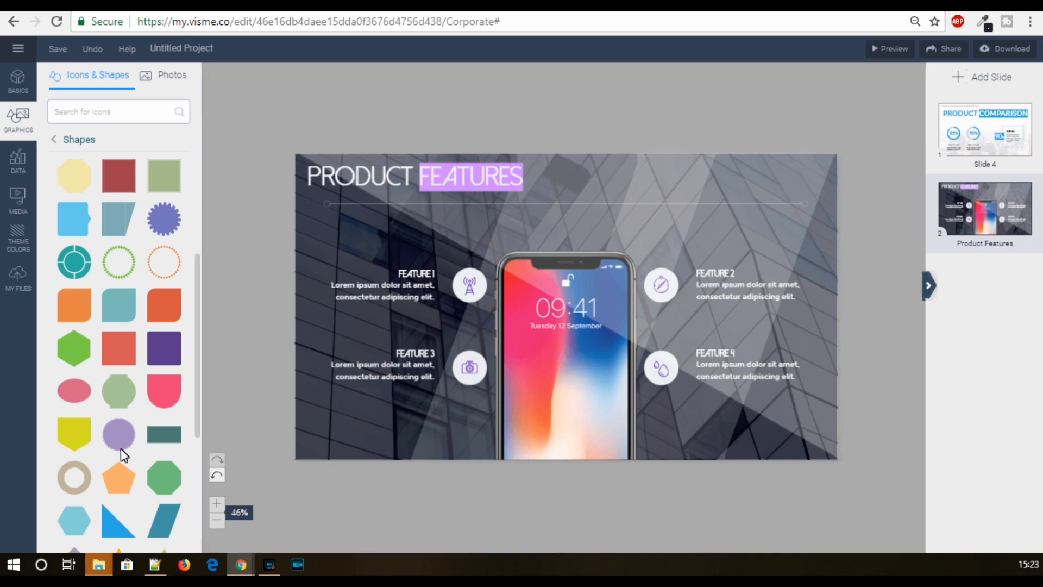
- Add the blue right triangle from the Shapes collection at the slide's upper-left corner and stretch it to about 1327 by 1086
scroll(120, 435, "down", 1)
scroll(119, 408, "down", 4)
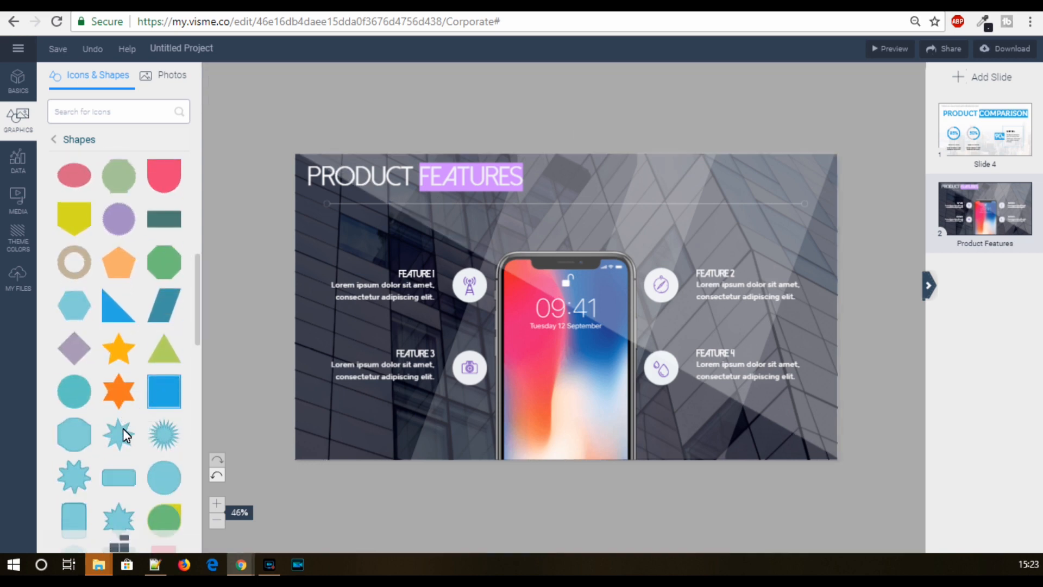
scroll(129, 456, "up", 1)
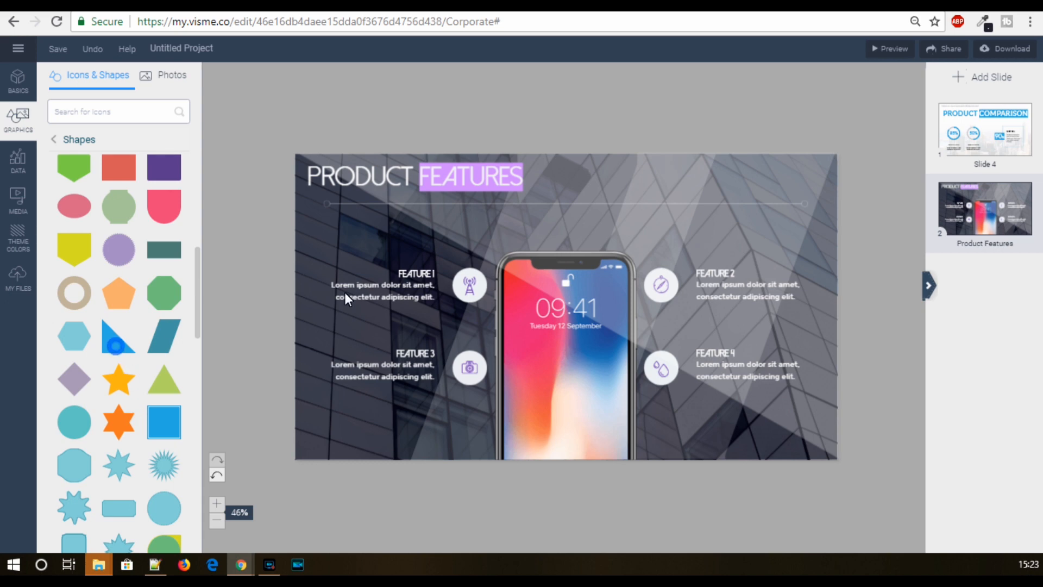
left_click(115, 342)
left_click_drag(543, 339, 316, 198)
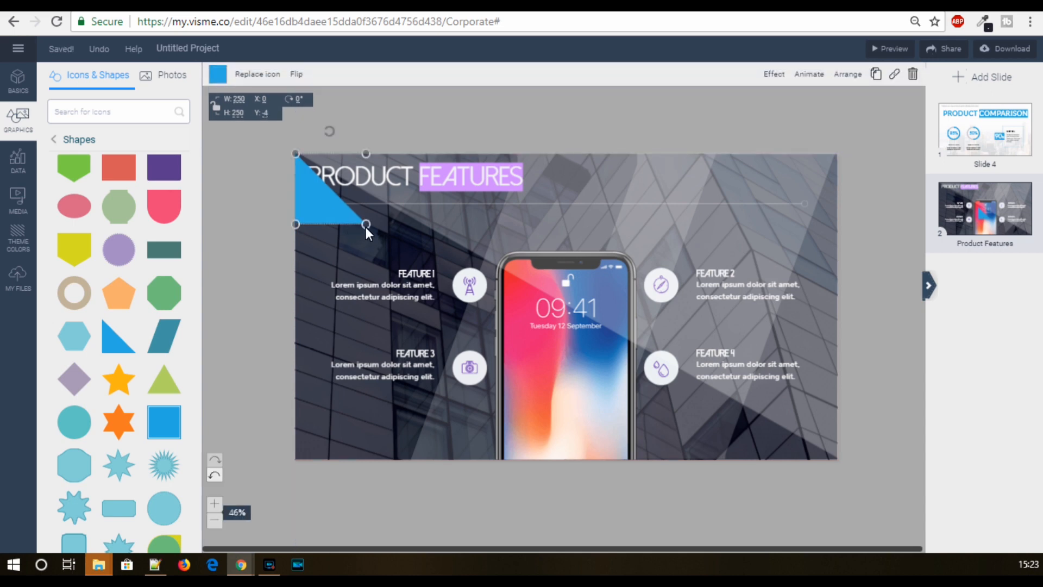
left_click_drag(408, 284, 673, 466)
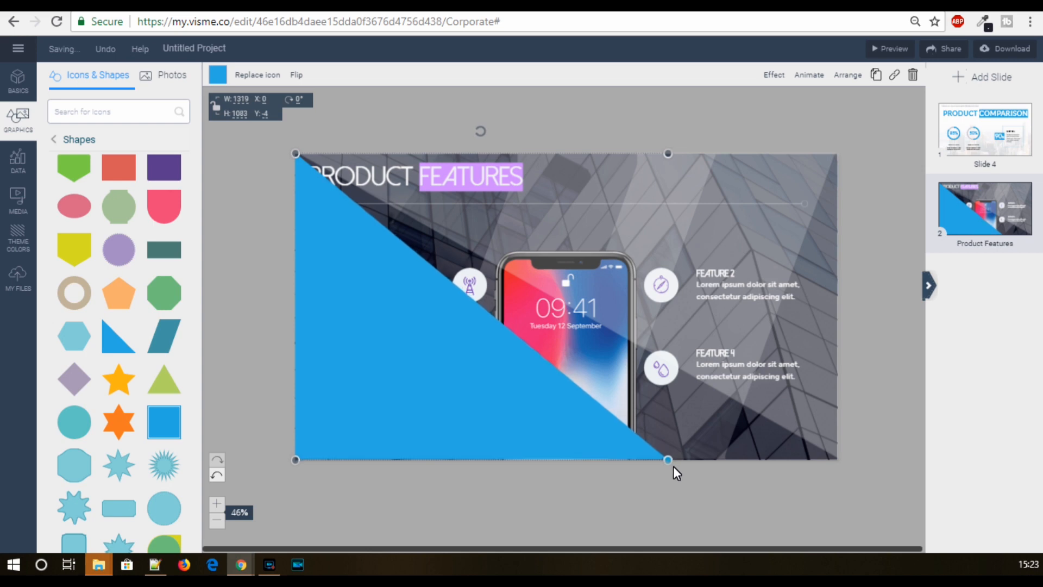
- Color the new right triangle purple and lower its opacity to 69.5%
left_click(213, 74)
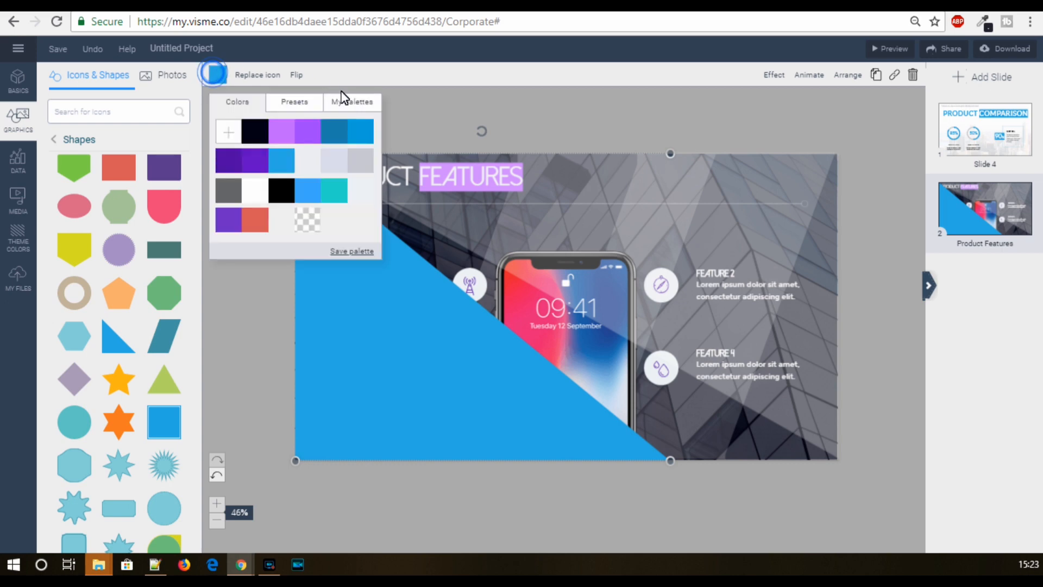
left_click(255, 160)
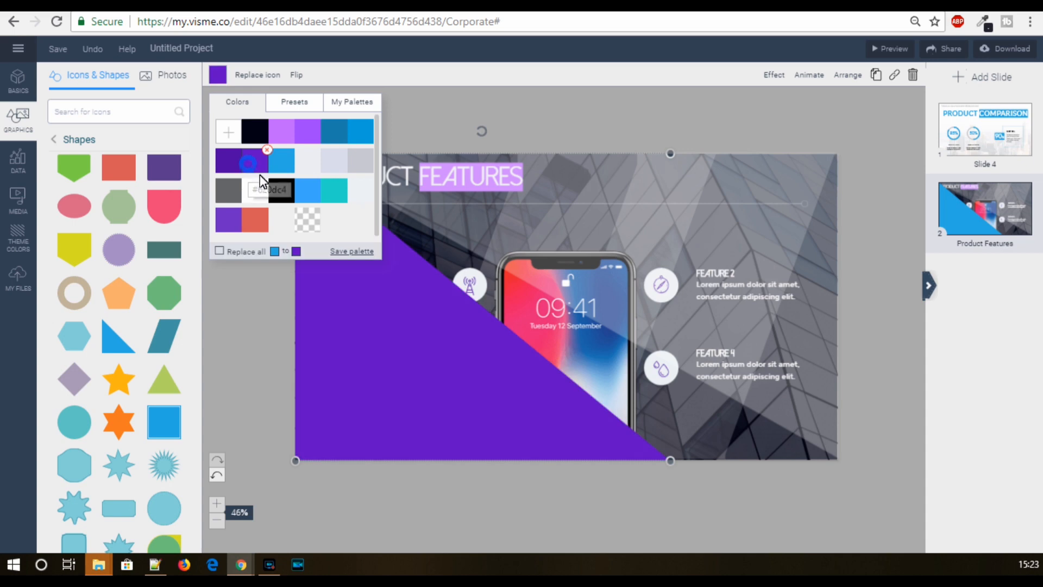
left_click(774, 75)
left_click_drag(715, 113, 678, 115)
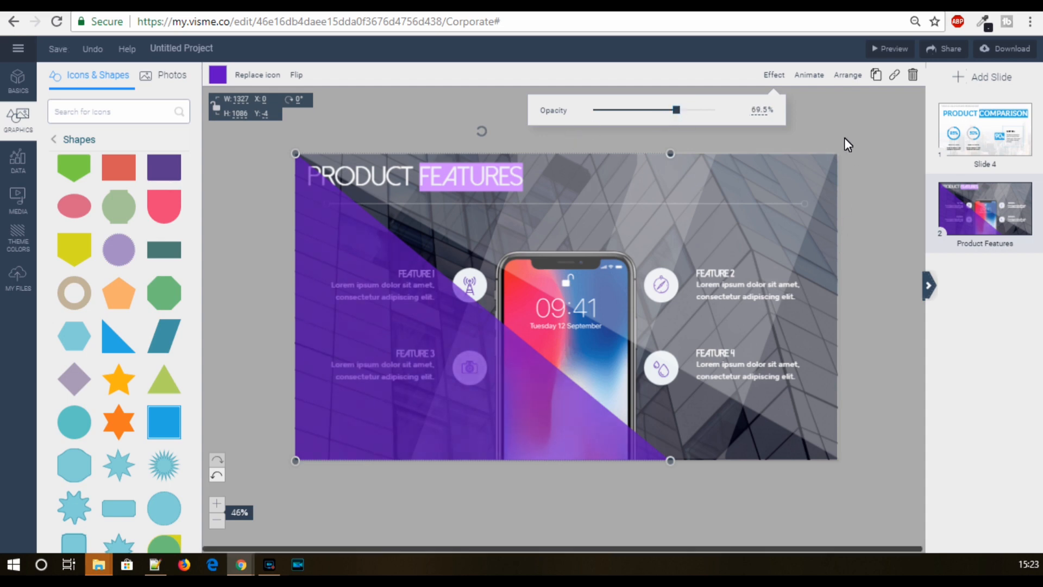
right_click(402, 423)
left_click(464, 350)
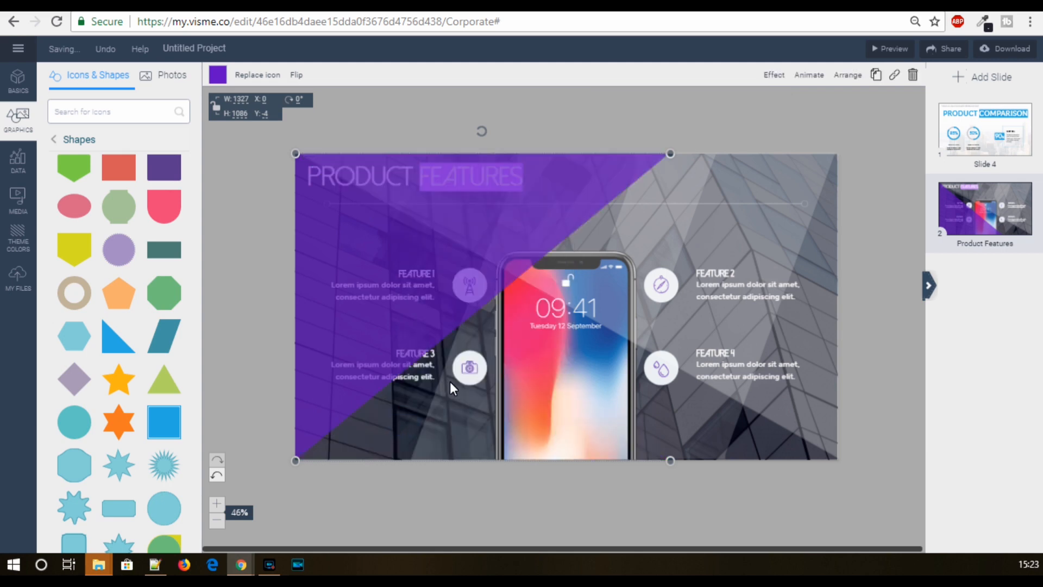
key("ctrl+z")
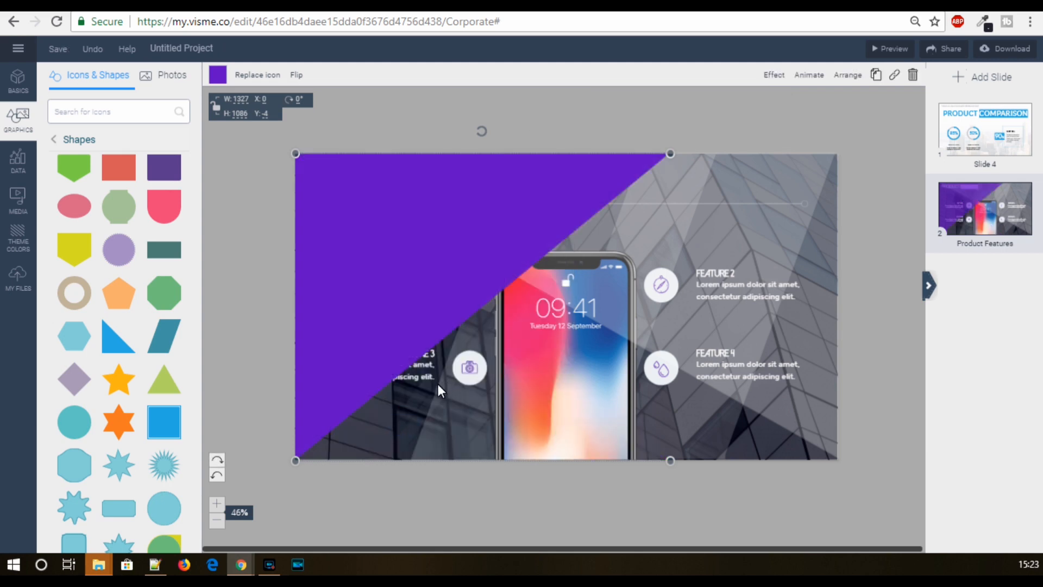
left_click(406, 480)
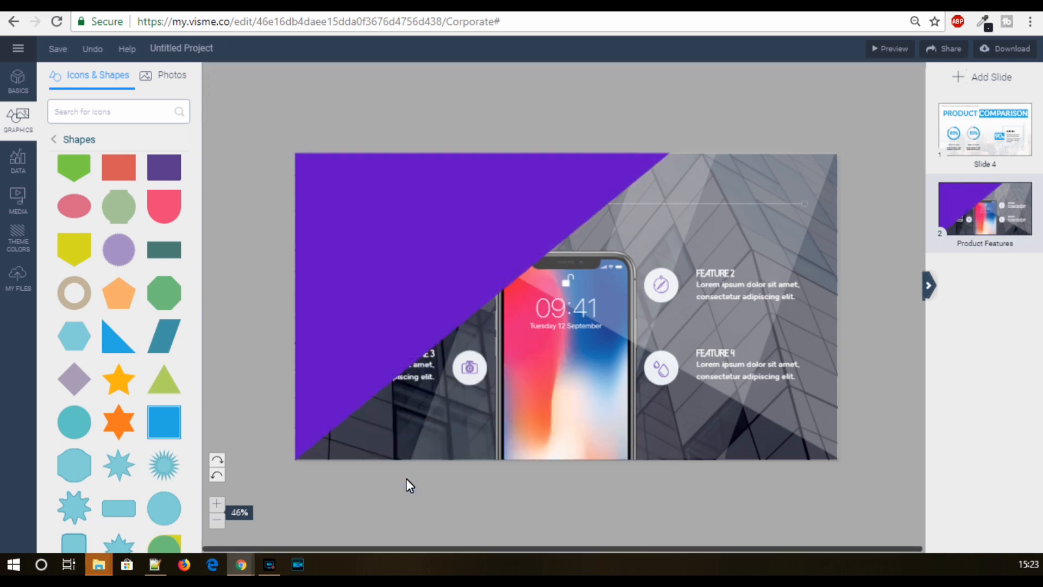
key("ctrl+y")
key("ctrl+y")
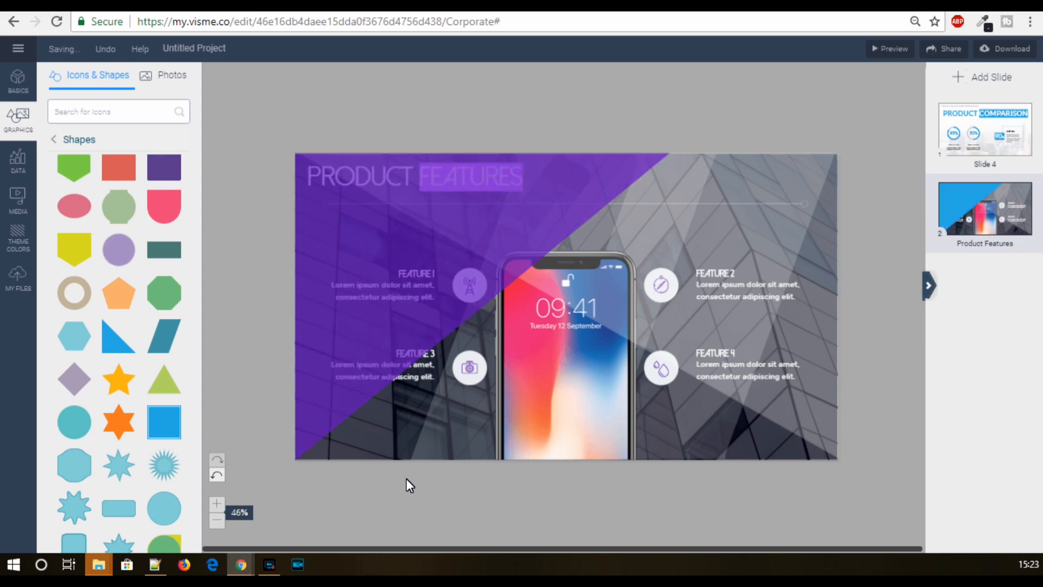
left_click(321, 210)
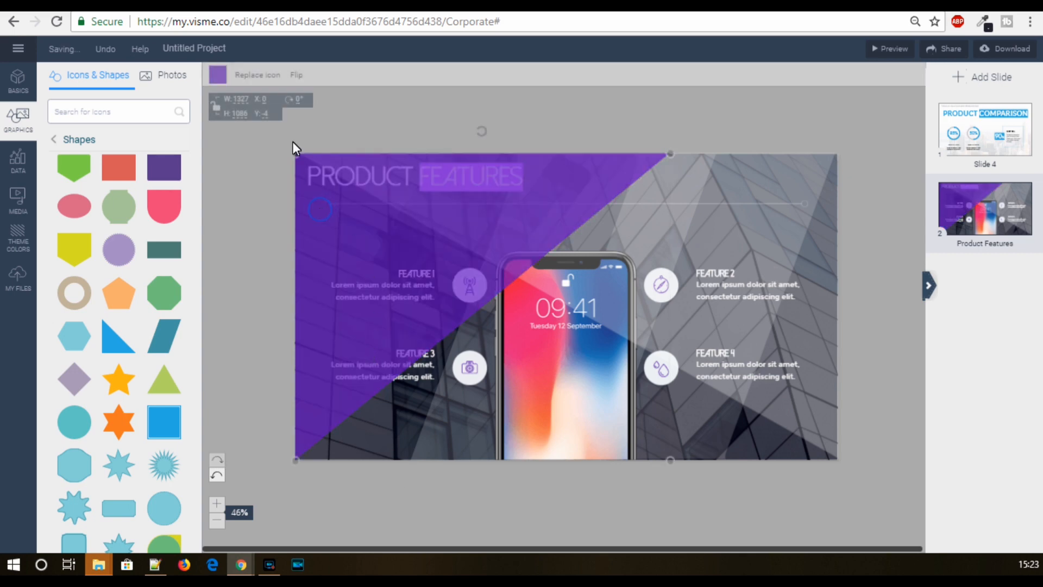
left_click(295, 75)
left_click(327, 129)
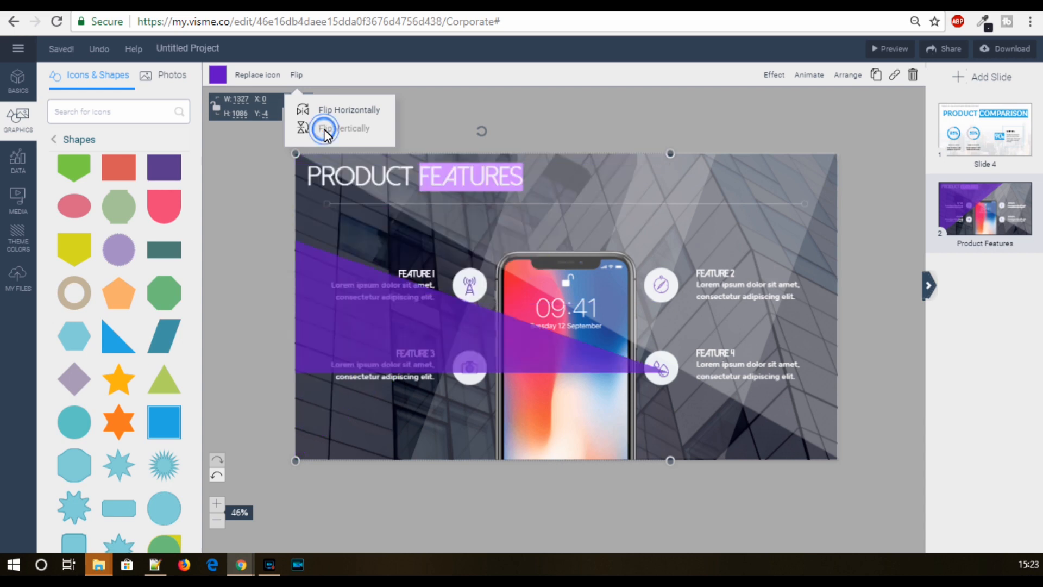
left_click(490, 430)
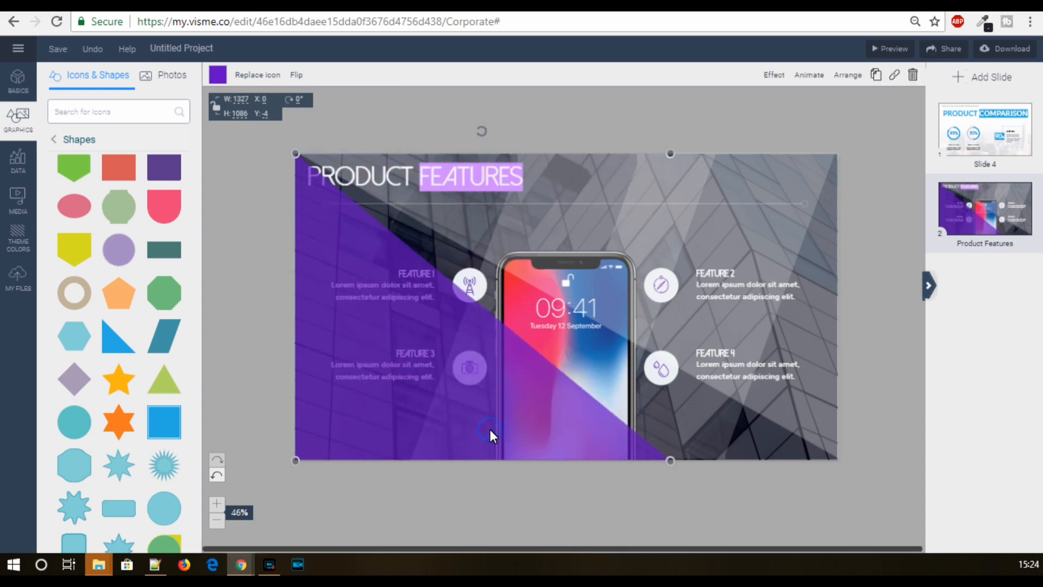
- Send the purple triangle to the back, and bring it forward just above the dark overlay, behind the text, icons and phone
right_click(490, 429)
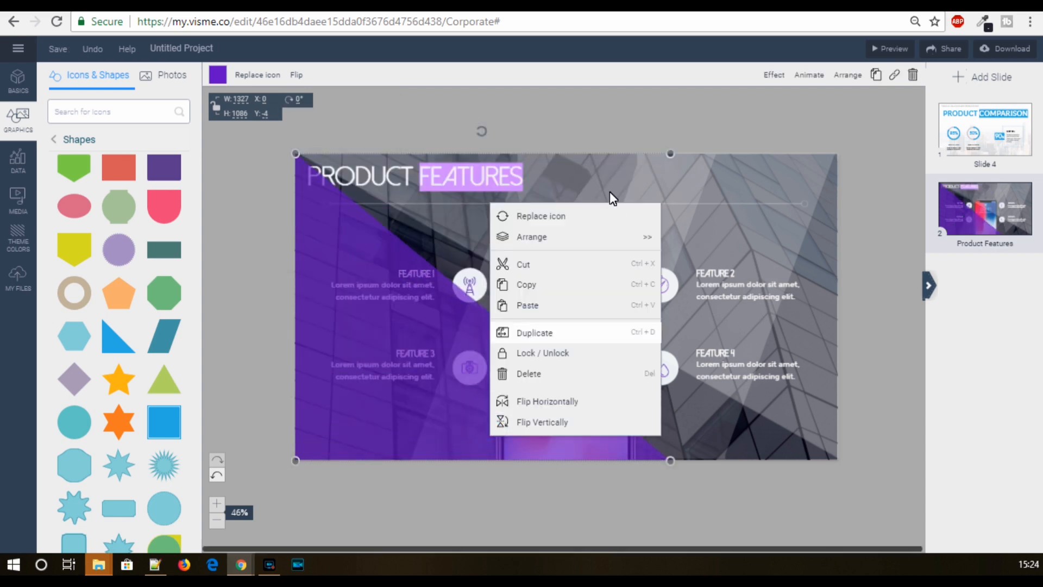
mouse_move(588, 234)
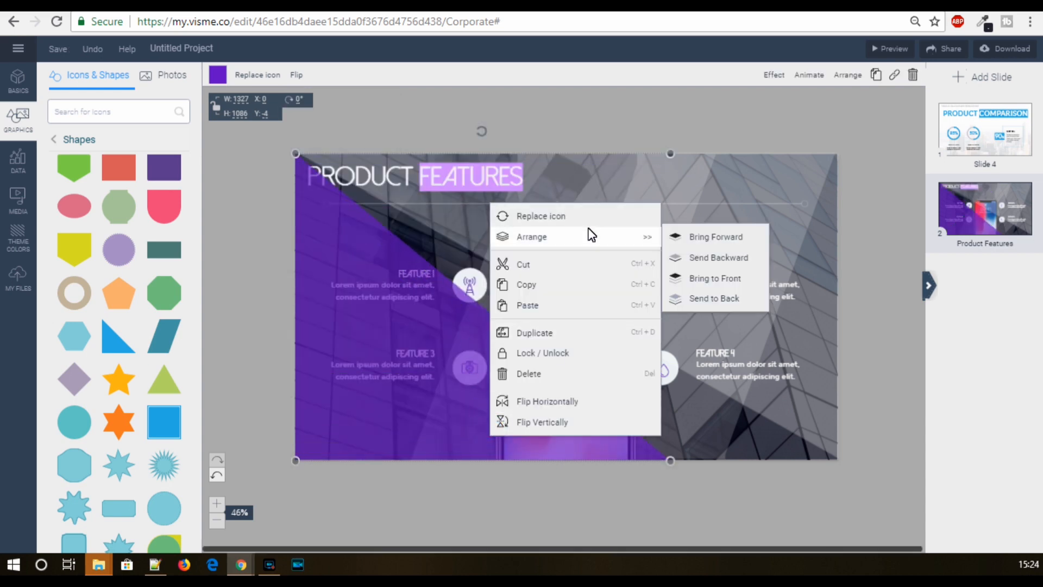
left_click(715, 300)
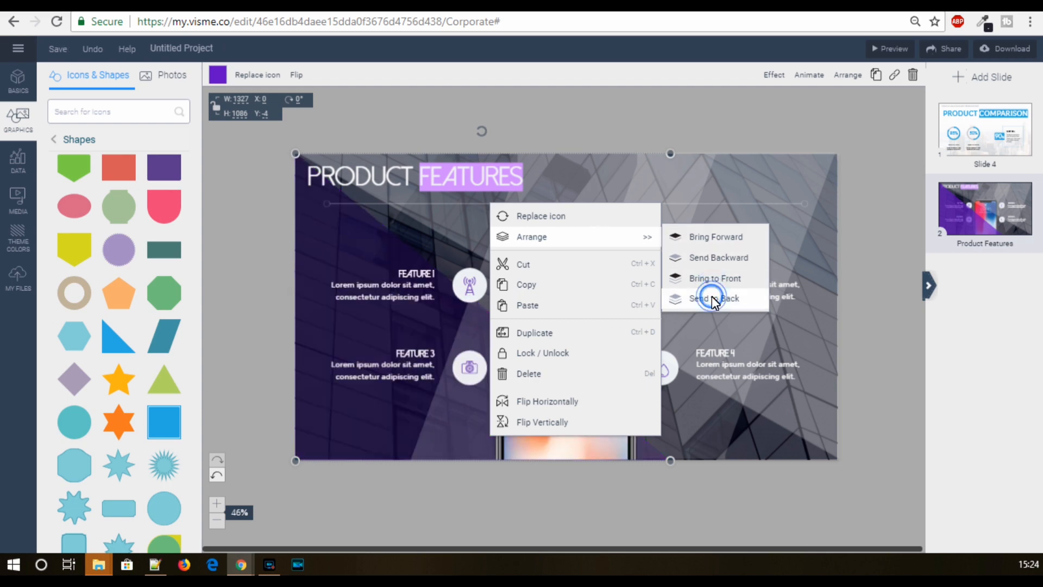
mouse_move(601, 233)
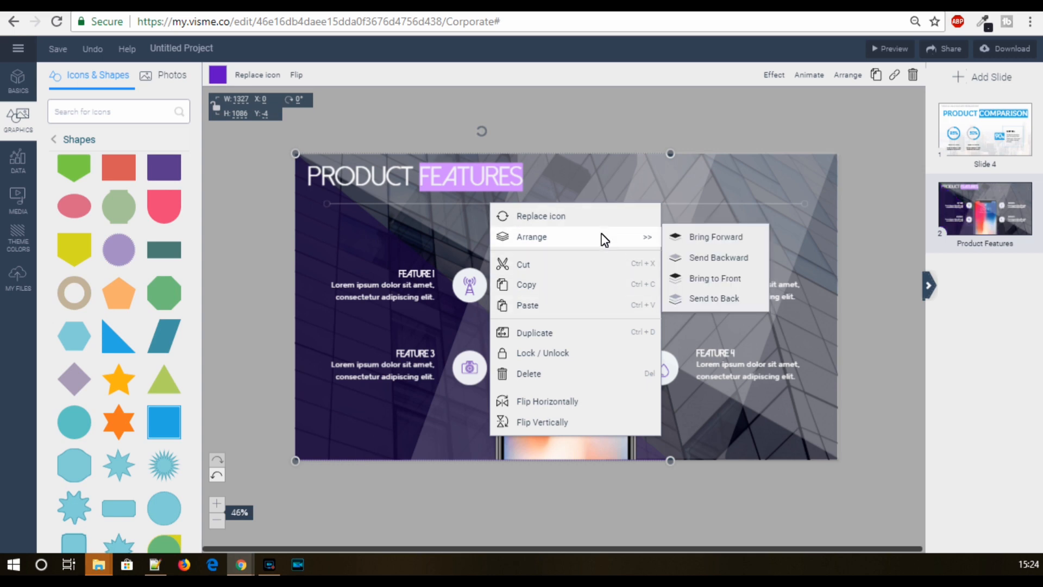
left_click(713, 242)
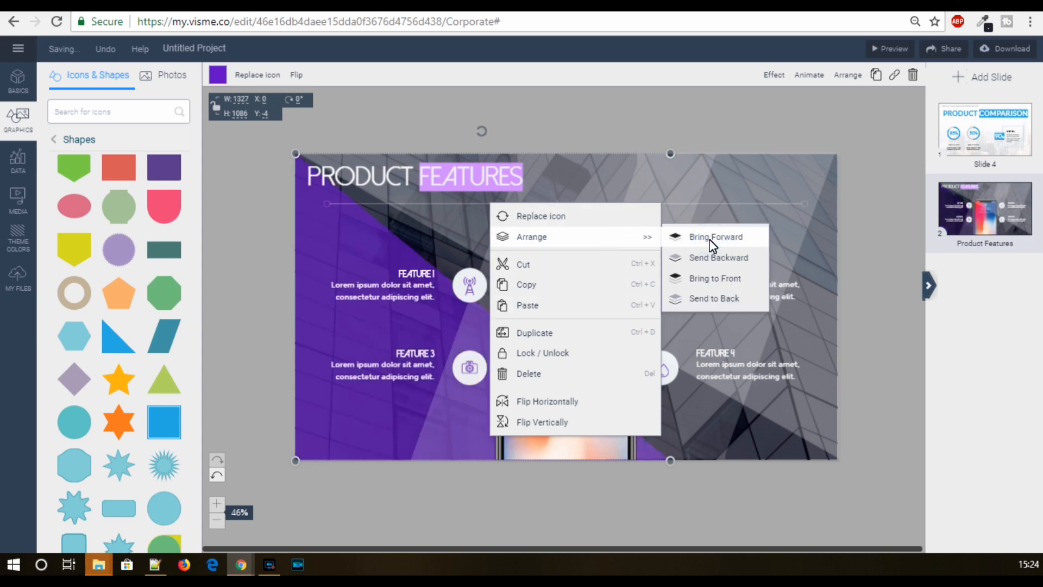